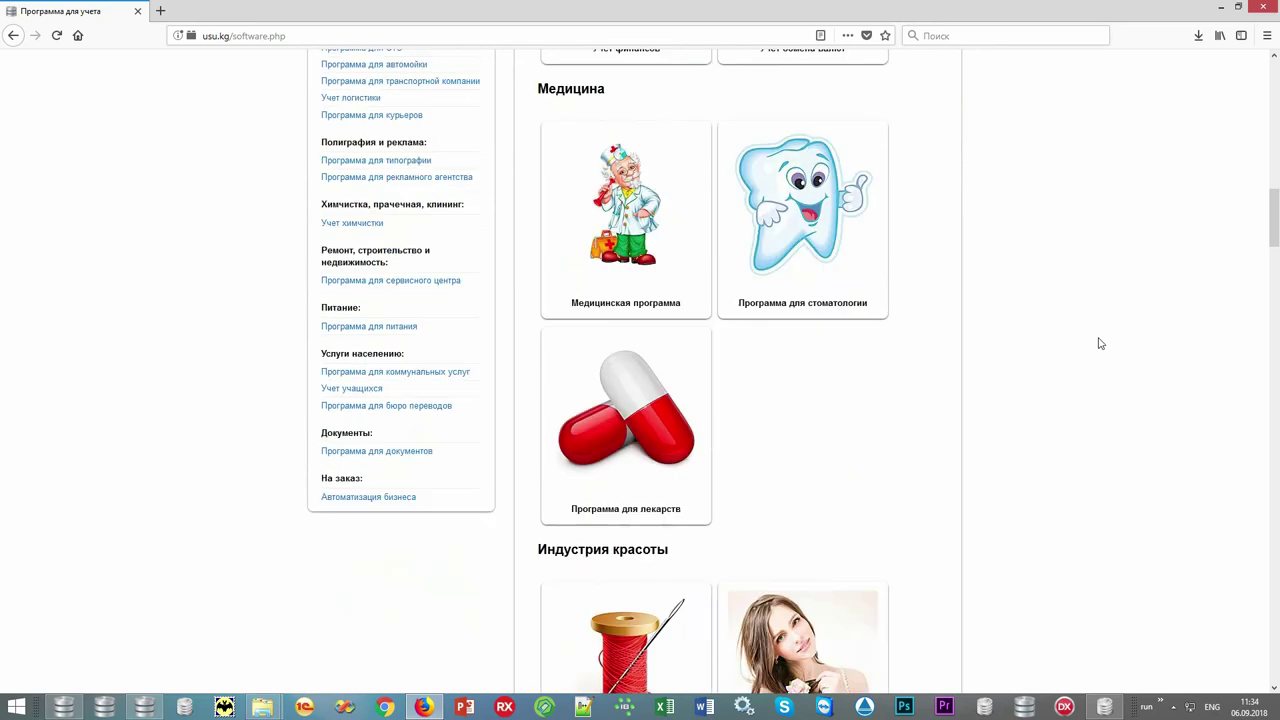
# Scroll the usu.kg catalogue and open the Учет фитнеса product page.
pyautogui.scroll(-2, 1100, 343)
pyautogui.scroll(-2, 1100, 343)
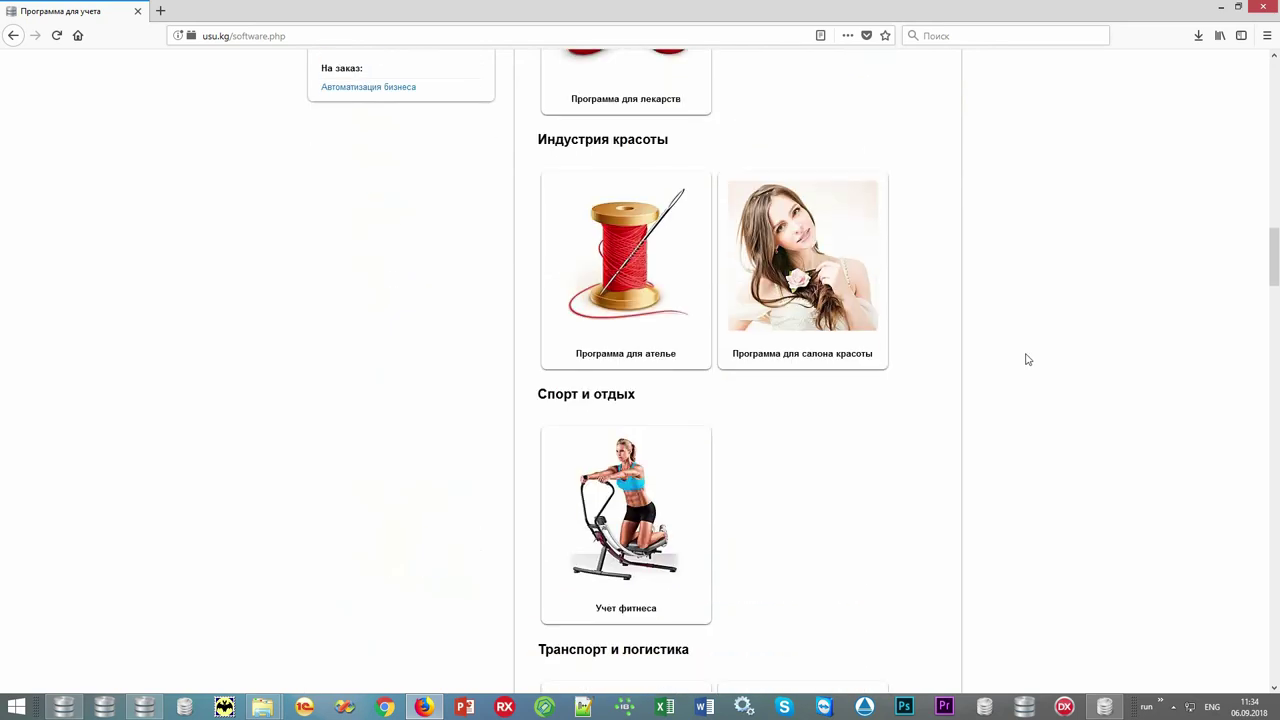
pyautogui.click(679, 467)
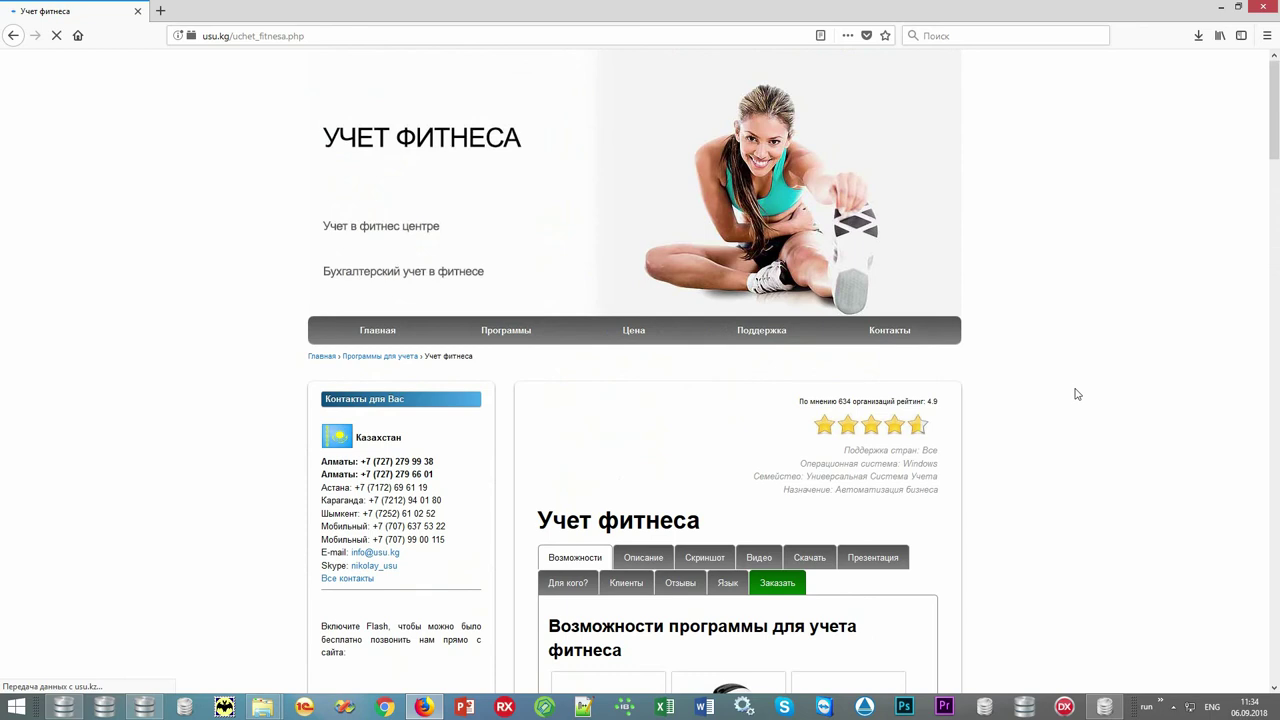
# Scroll through the Возможности feature tiles down to the Запуск программы section.
pyautogui.scroll(-3, 1078, 391)
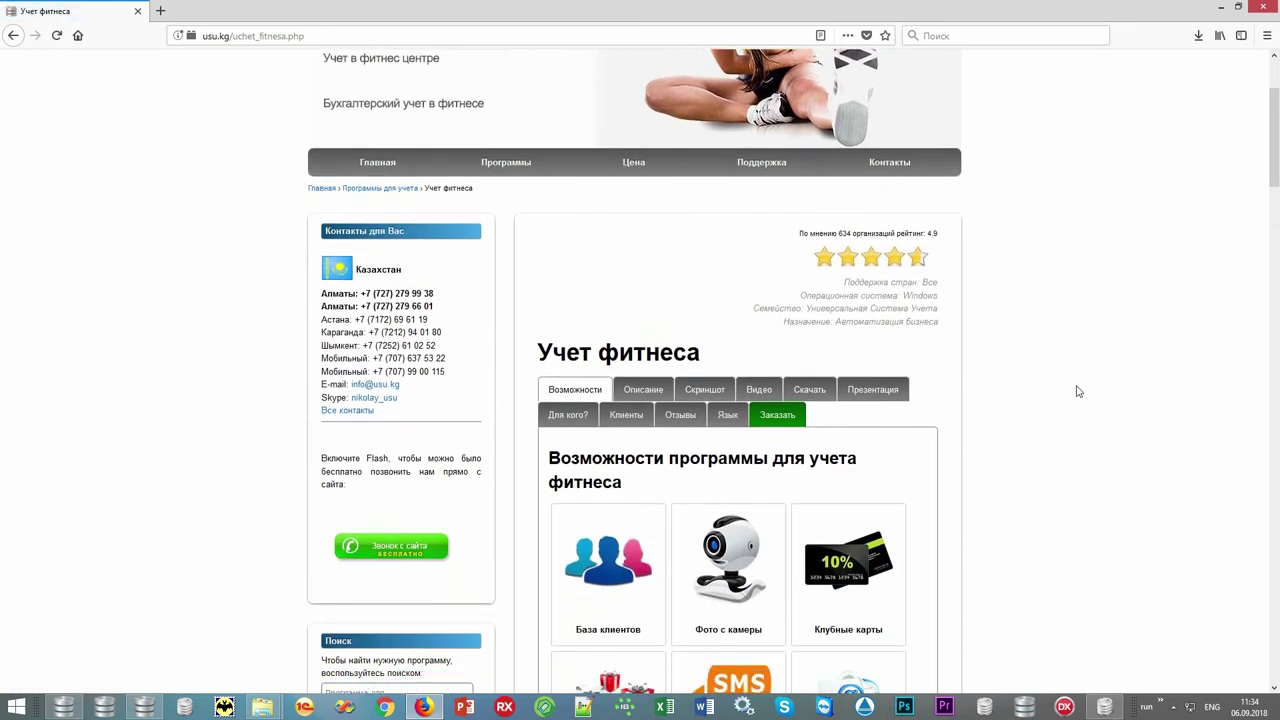
pyautogui.scroll(-3, 1078, 391)
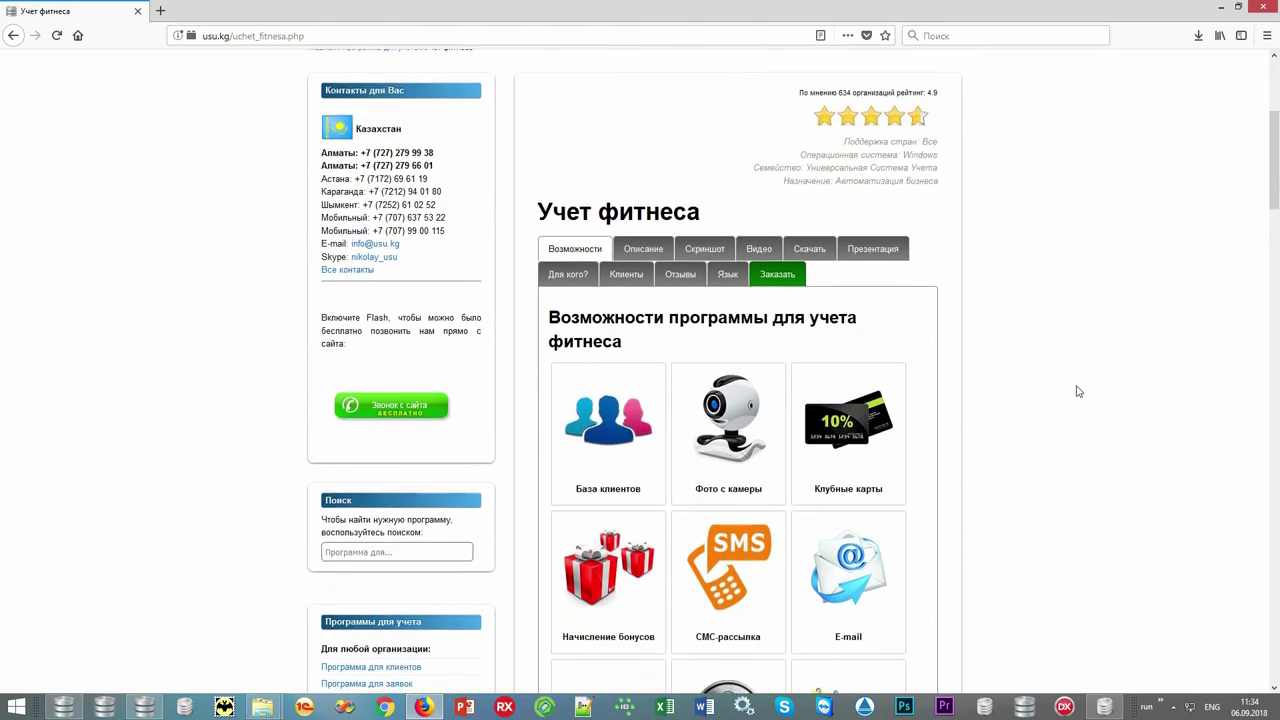
pyautogui.scroll(-5, 1078, 391)
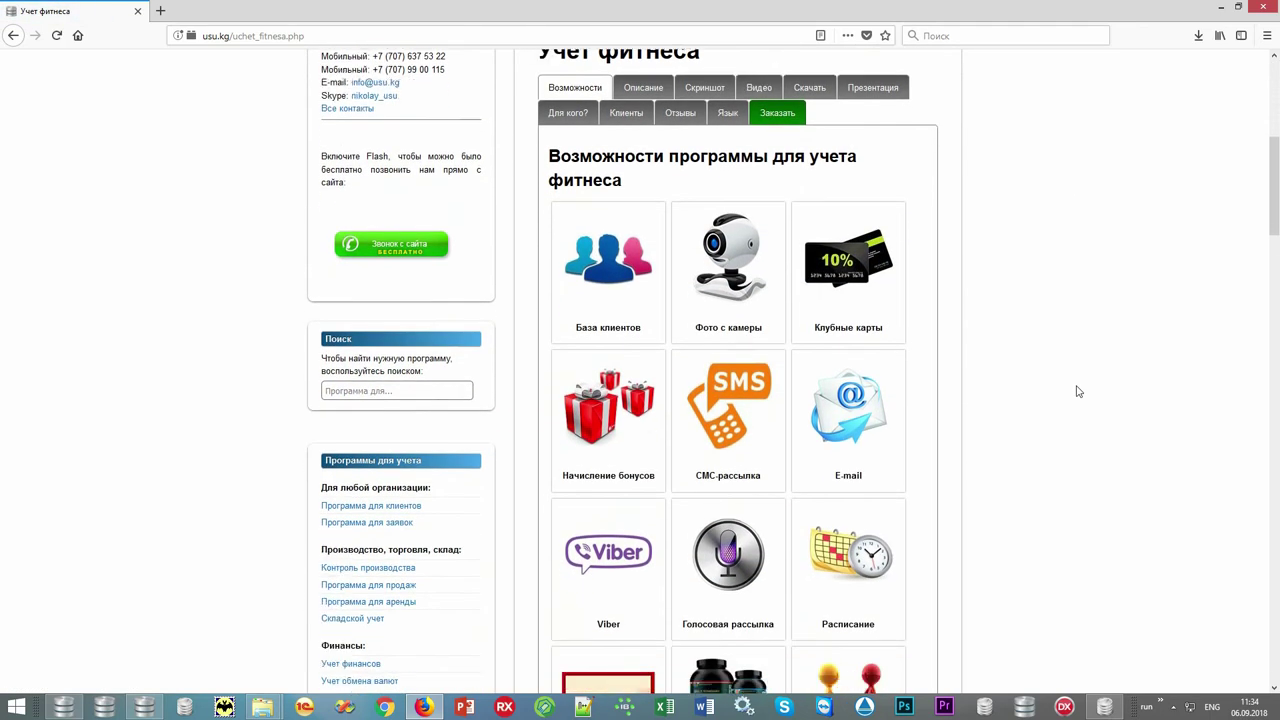
pyautogui.scroll(-2, 1078, 391)
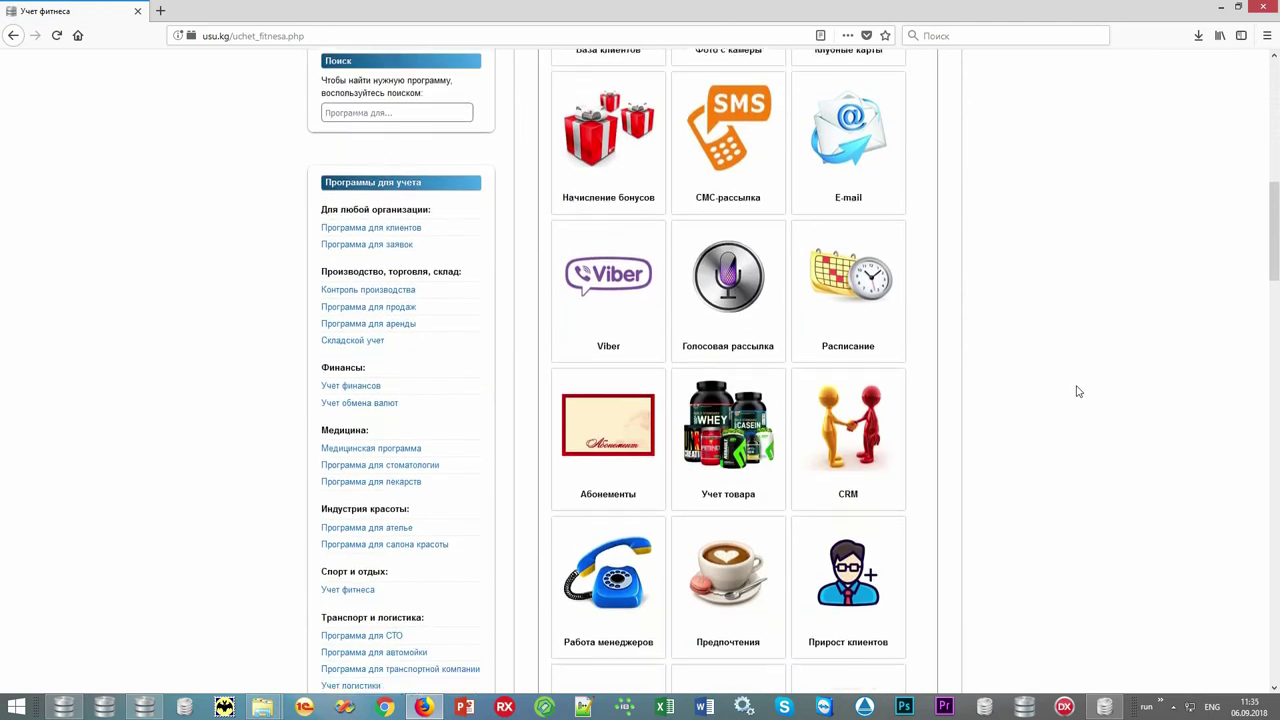
pyautogui.scroll(-1, 1078, 391)
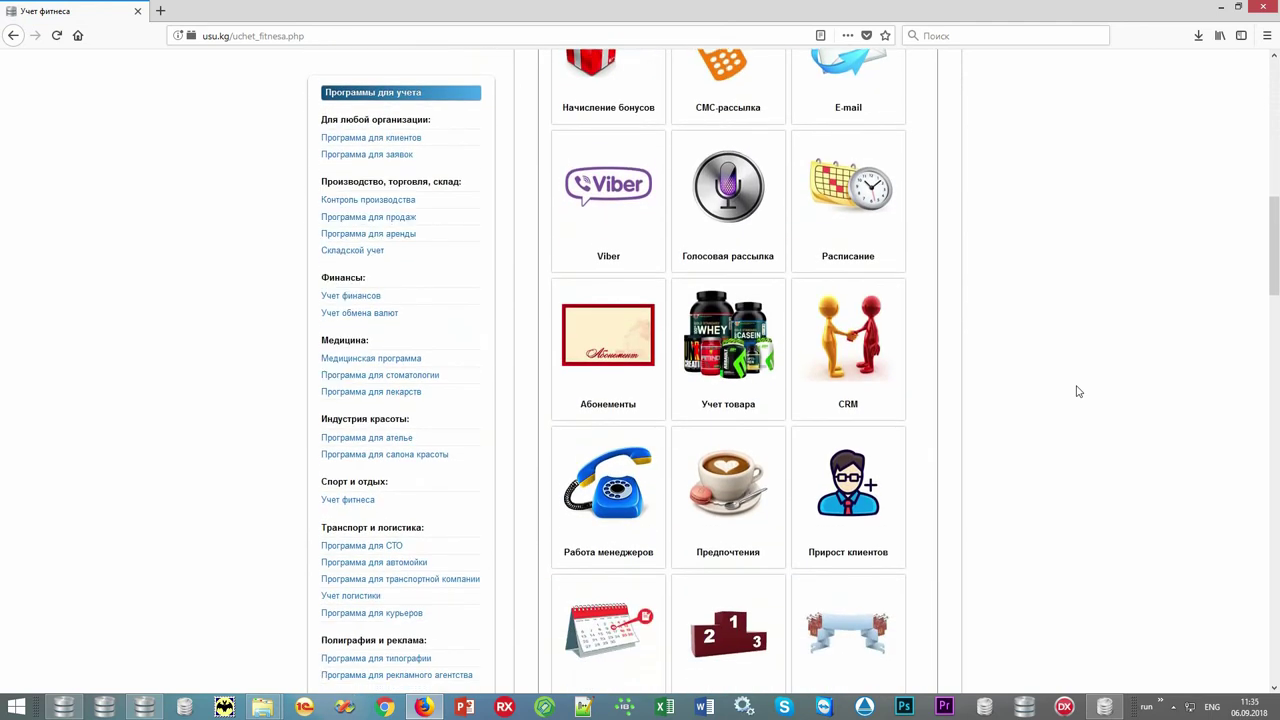
pyautogui.scroll(-2, 1078, 391)
pyautogui.scroll(-5, 1078, 391)
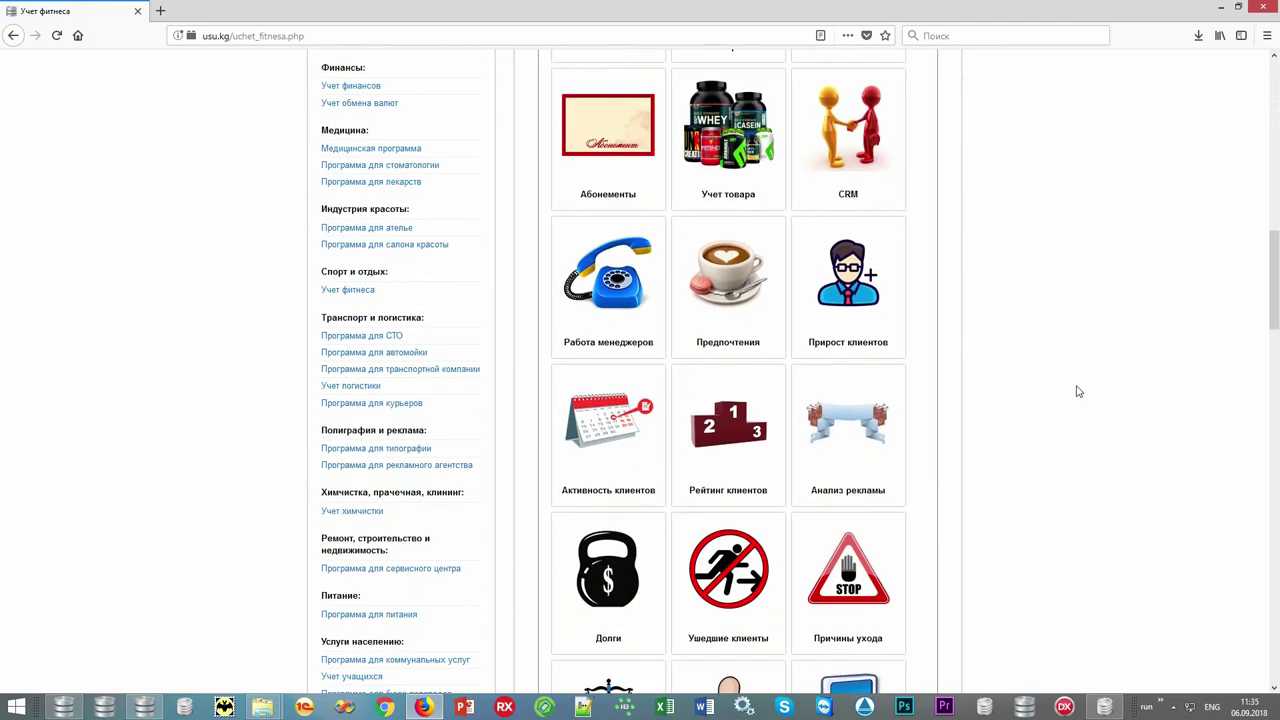
pyautogui.scroll(-2, 1078, 391)
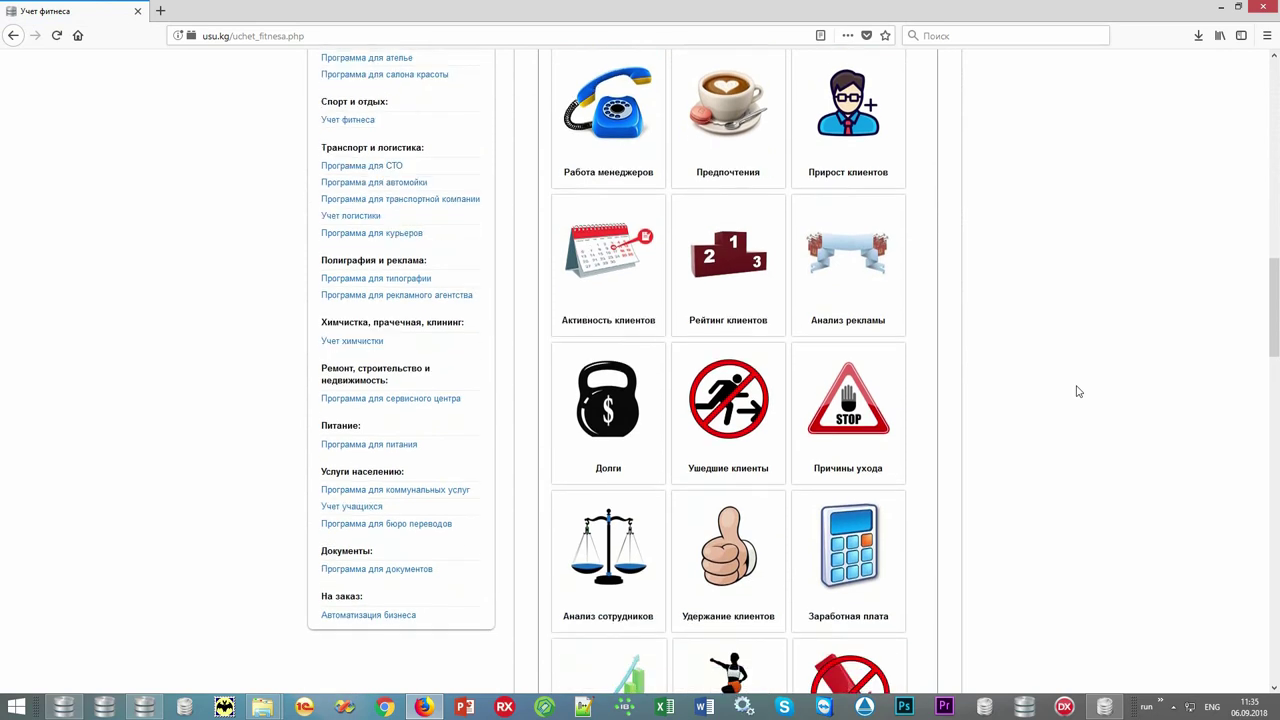
pyautogui.scroll(-3, 1078, 391)
pyautogui.scroll(-4, 1078, 391)
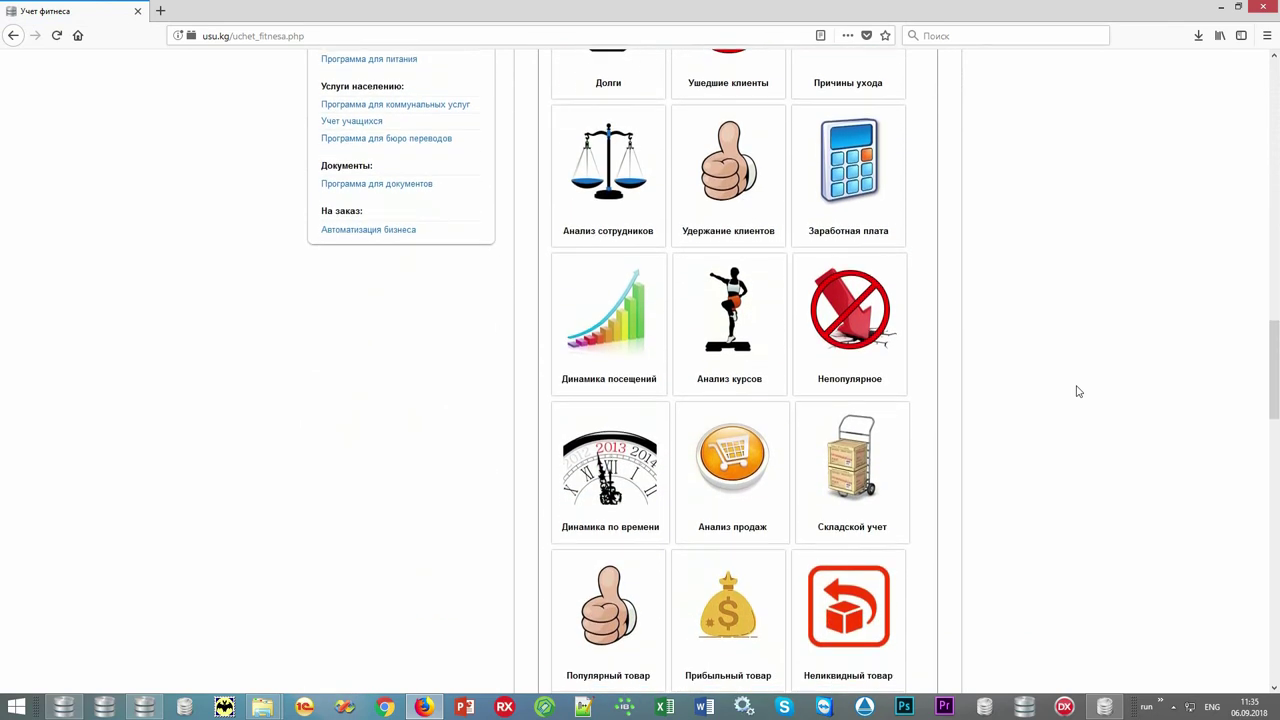
pyautogui.scroll(-5, 1078, 391)
pyautogui.scroll(-4, 1078, 391)
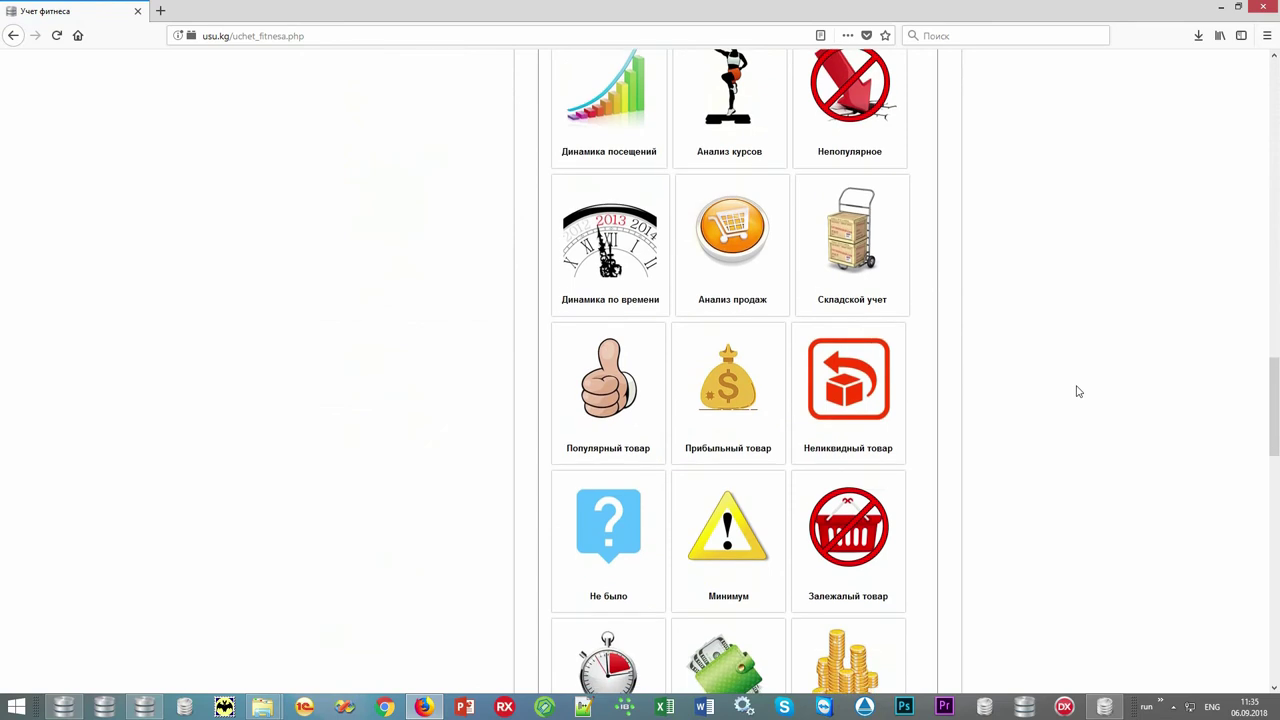
pyautogui.scroll(-4, 1078, 391)
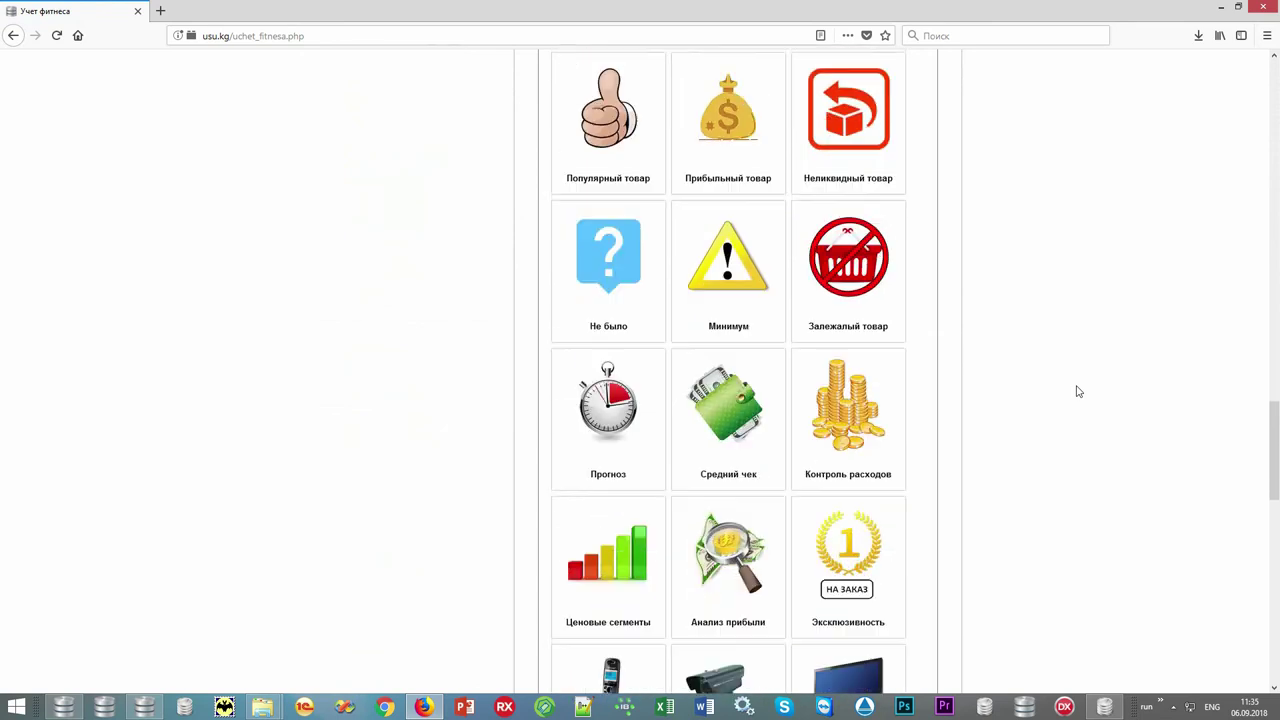
pyautogui.scroll(-3, 1078, 391)
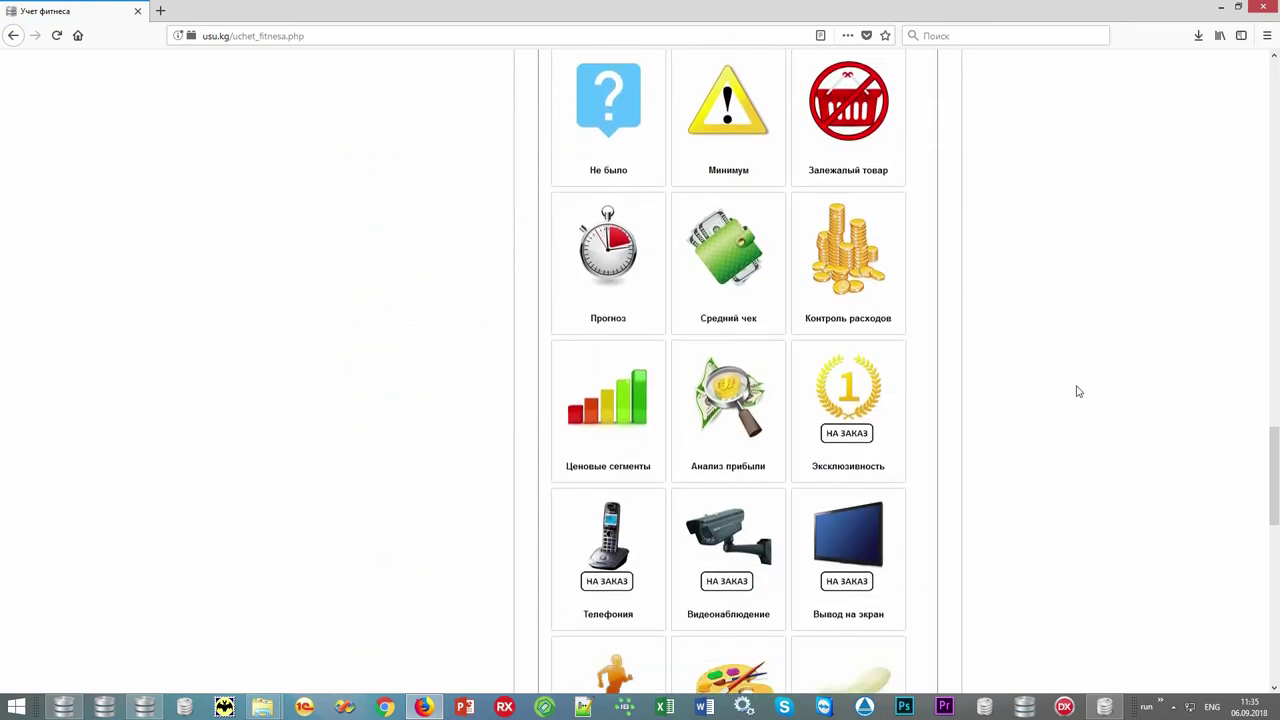
pyautogui.scroll(-2, 1078, 391)
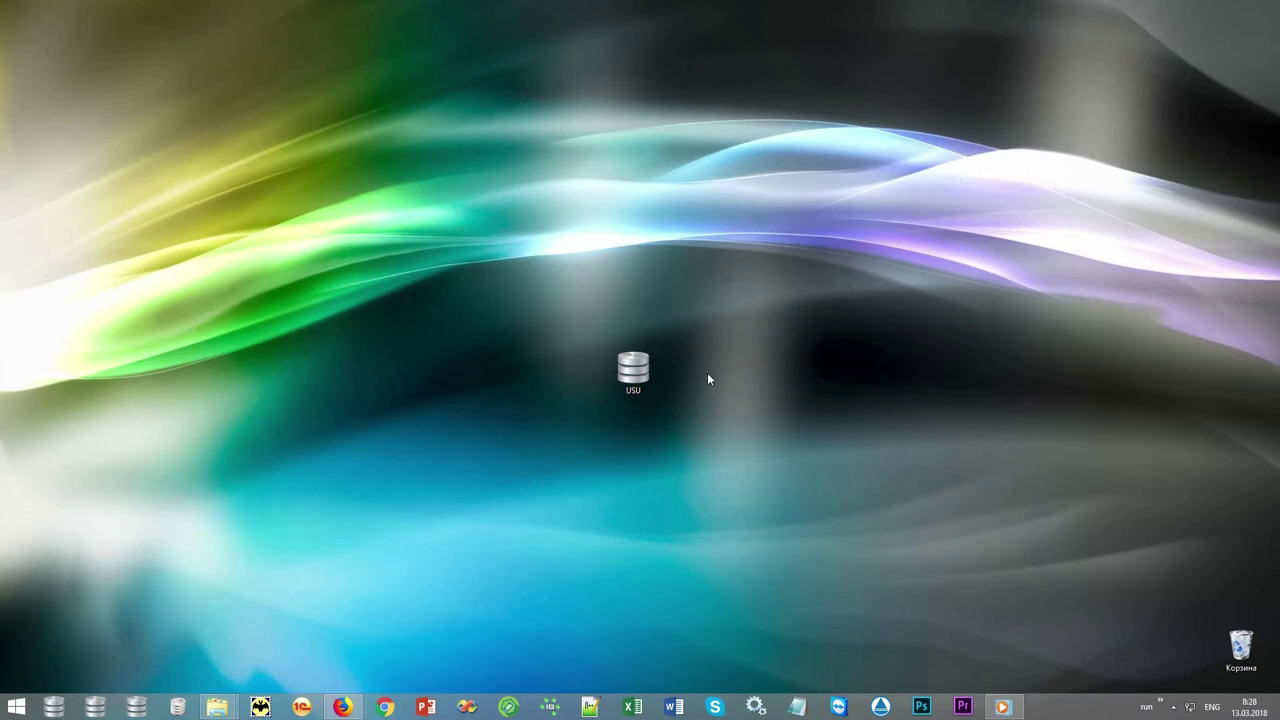
# Launch USU from the desktop and enter the login user name and password.
pyautogui.doubleClick(635, 370)
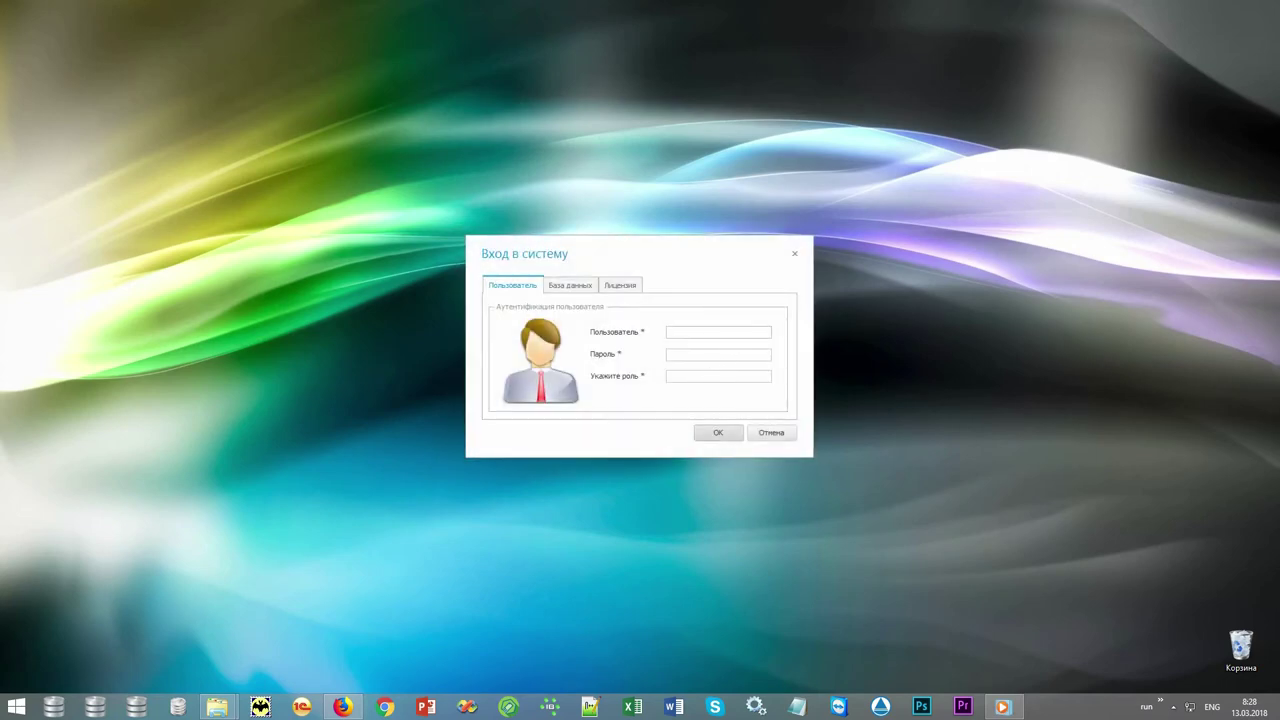
pyautogui.write('NIKOLA')
pyautogui.write('*')
pyautogui.click(748, 377)
# Log in, keep the Северное сияние interface style, and select the Залы room group.
pyautogui.click(727, 434)
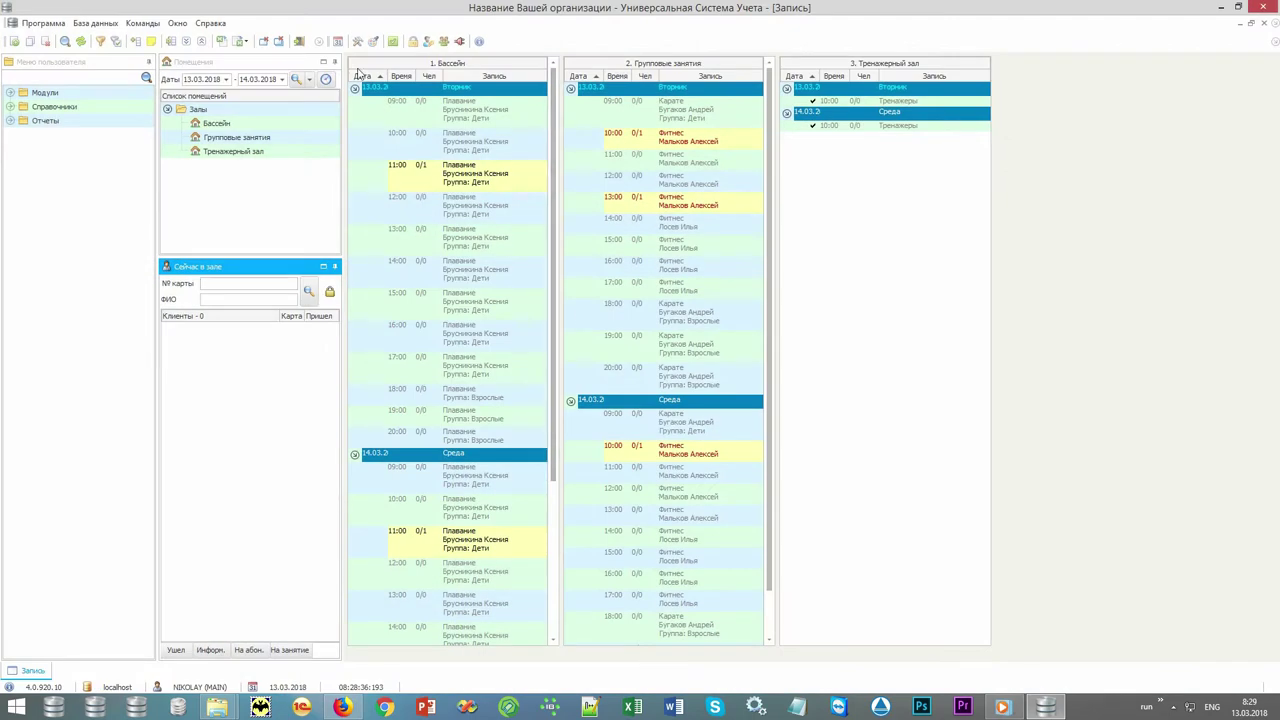
pyautogui.click(373, 41)
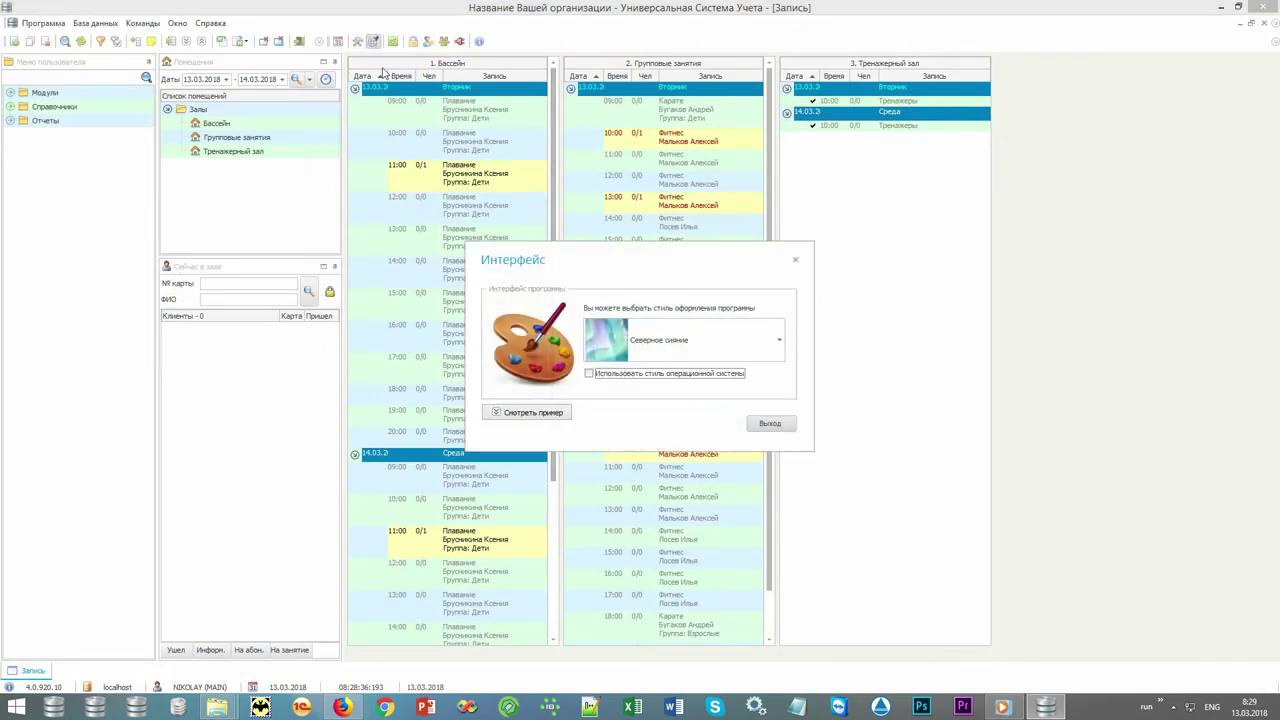
pyautogui.moveTo(759, 265); pyautogui.dragTo(769, 78)
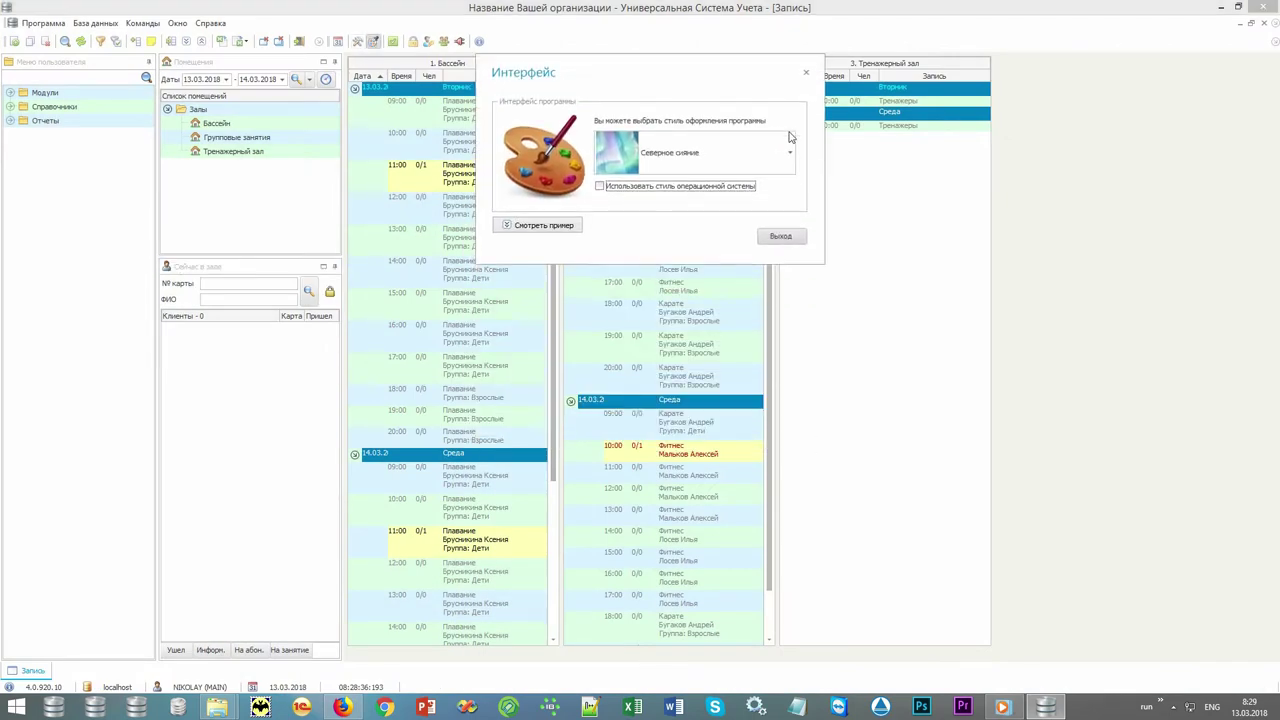
pyautogui.click(789, 152)
pyautogui.moveTo(793, 318); pyautogui.dragTo(795, 438)
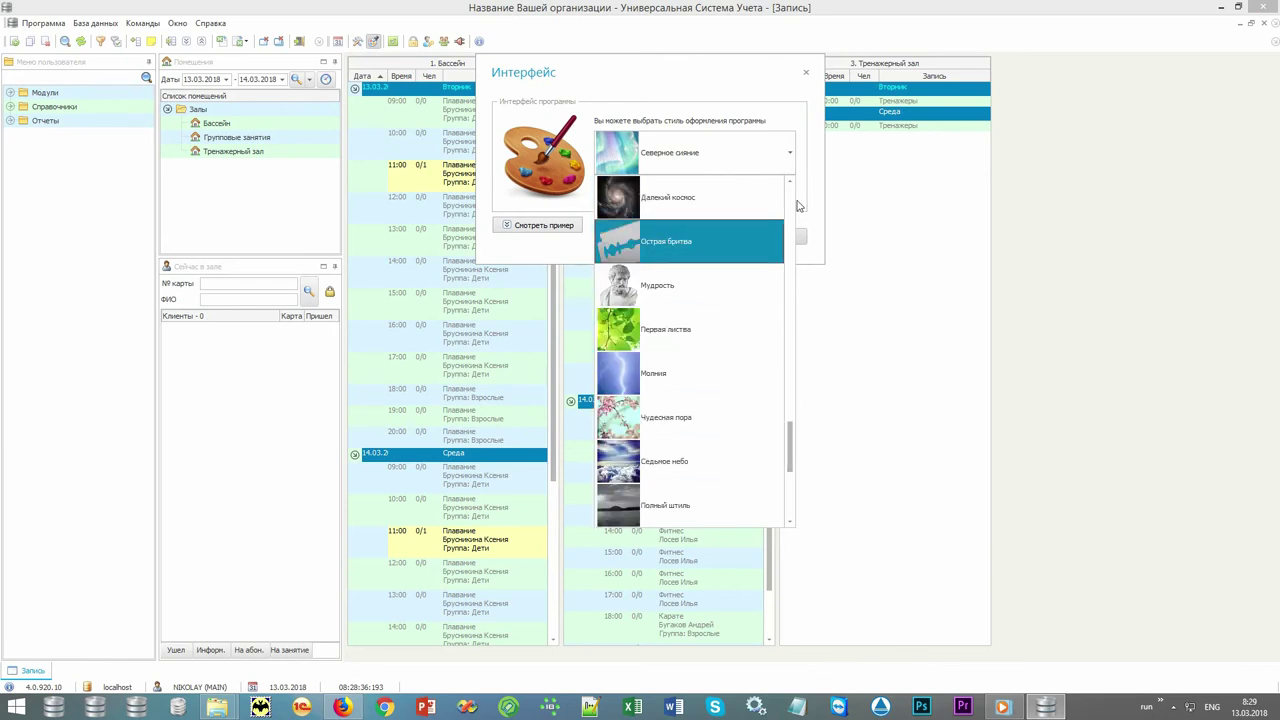
pyautogui.click(815, 187)
pyautogui.click(806, 73)
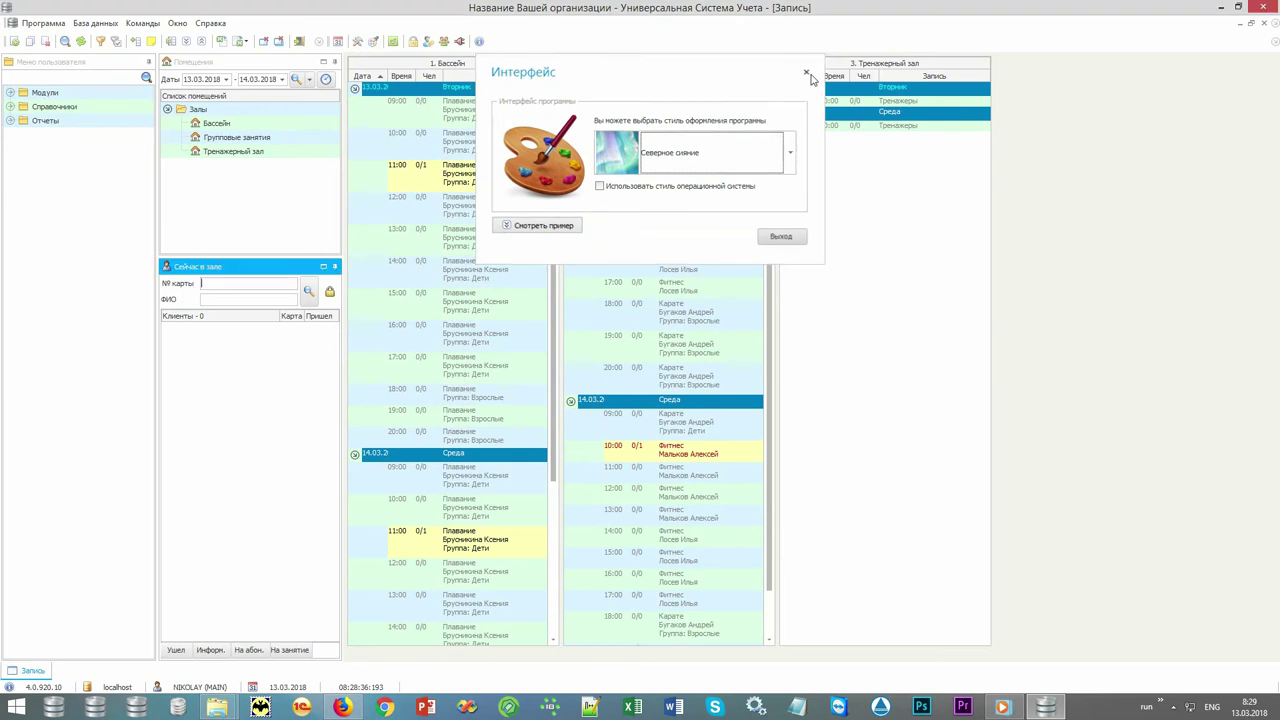
pyautogui.click(196, 112)
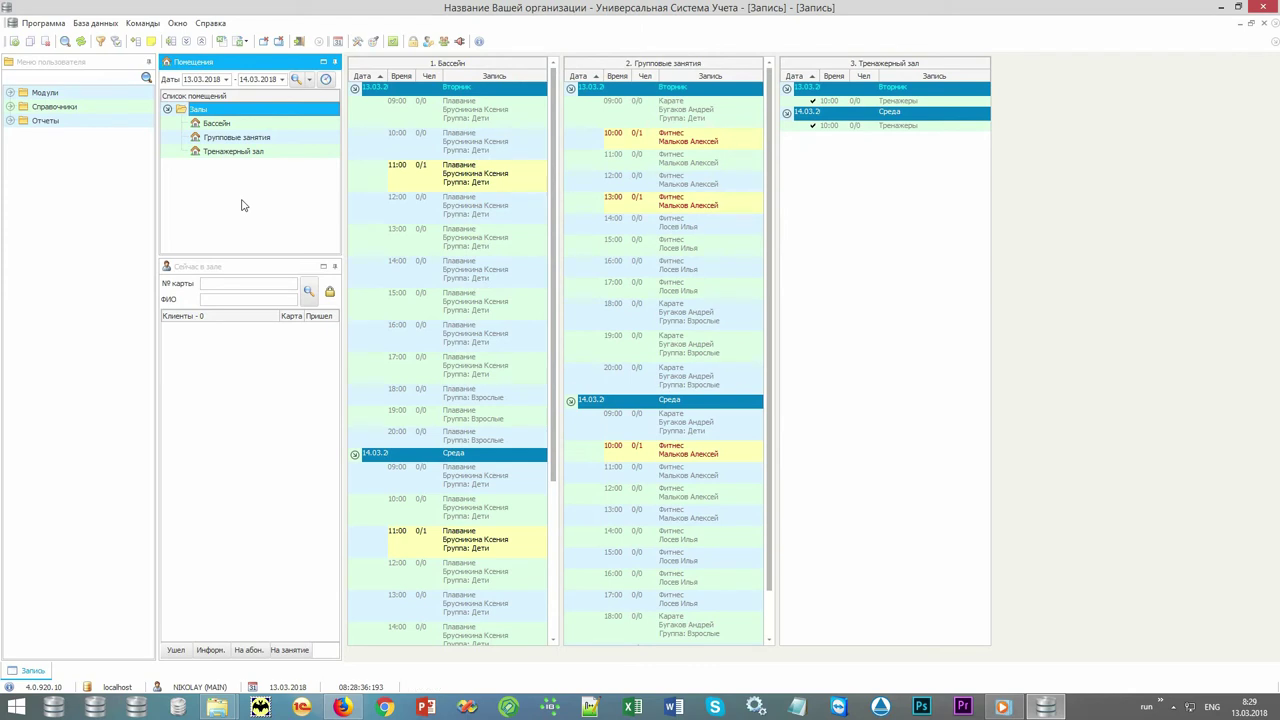
# Close the Запись booking schedule and reopen it from the toolbar.
pyautogui.click(264, 41)
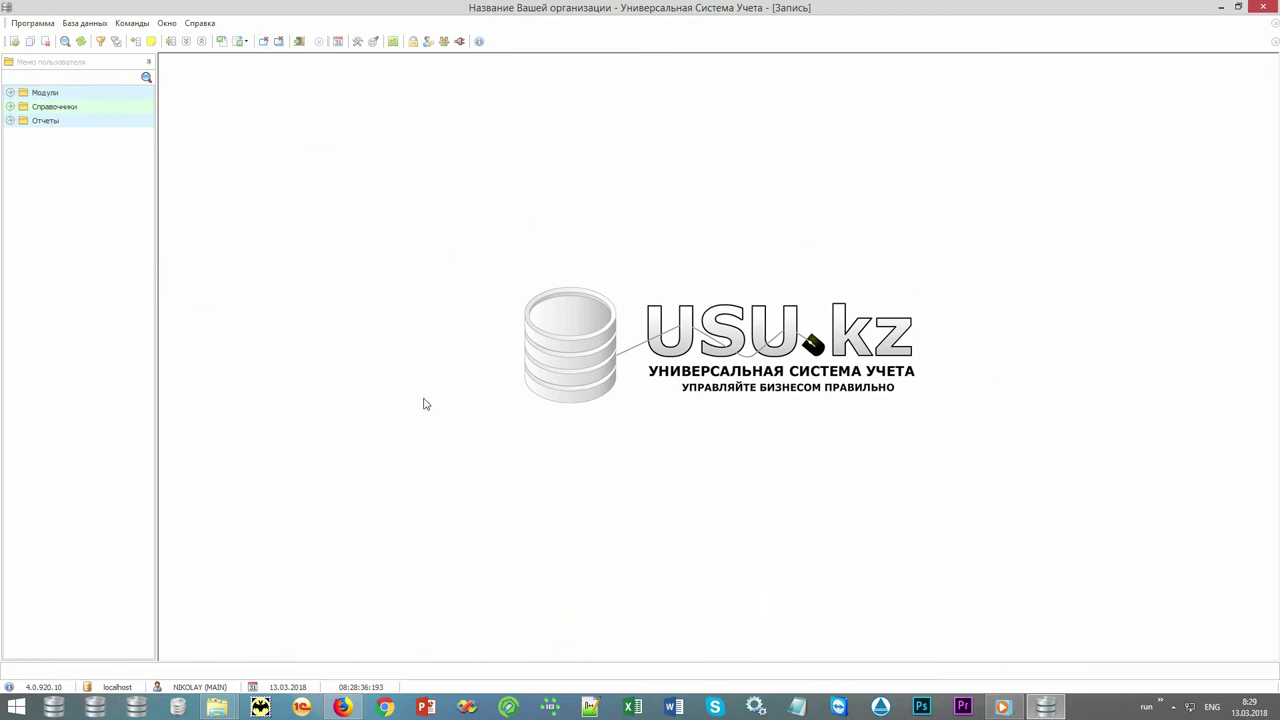
pyautogui.click(338, 41)
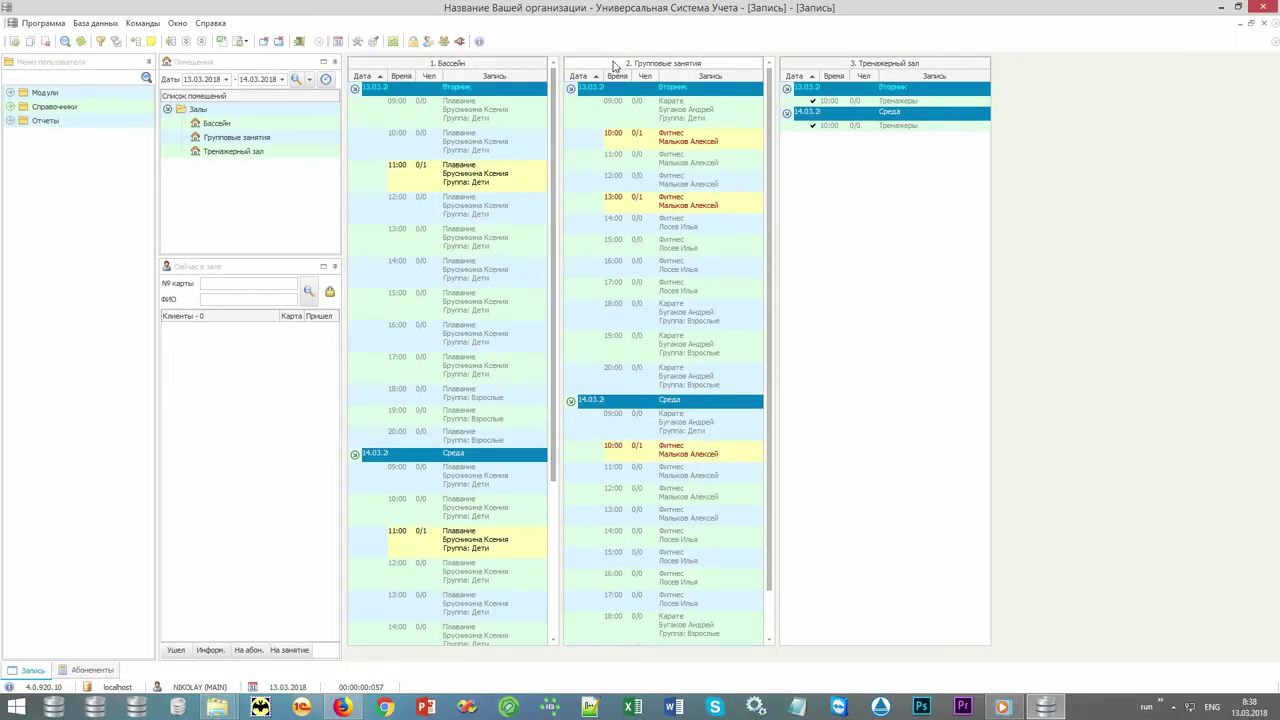
pyautogui.click(283, 79)
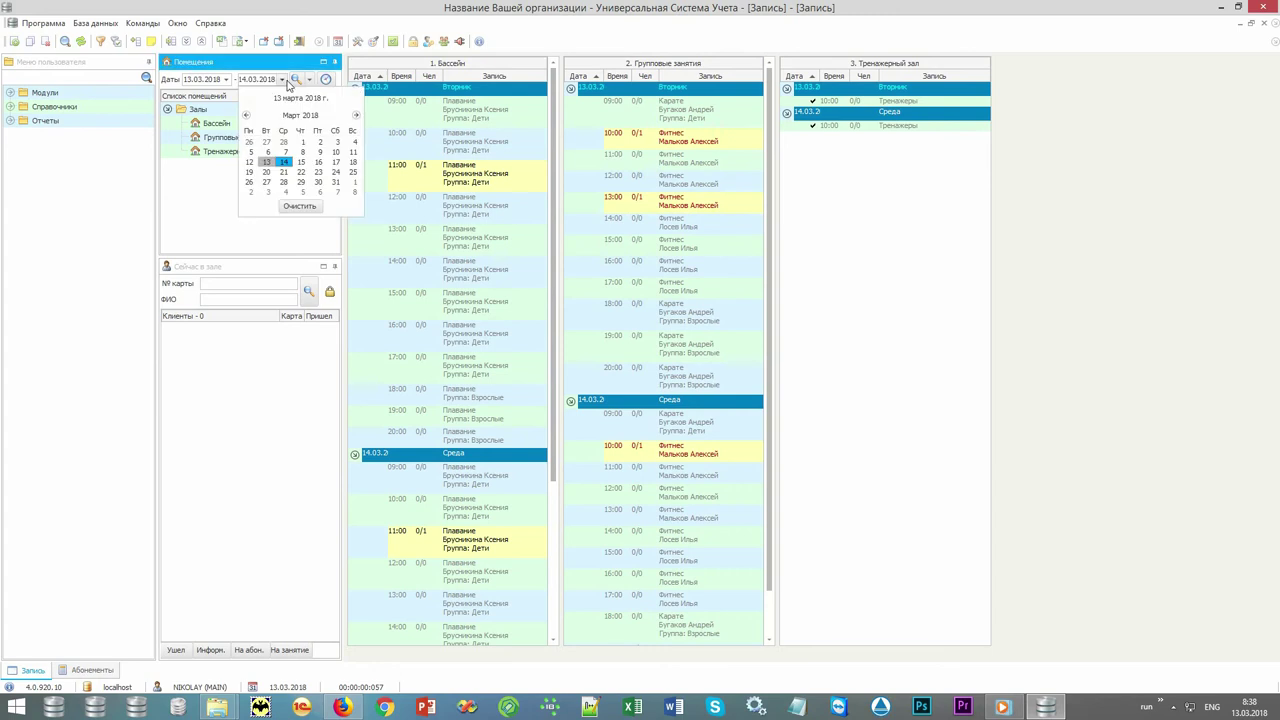
pyautogui.click(284, 80)
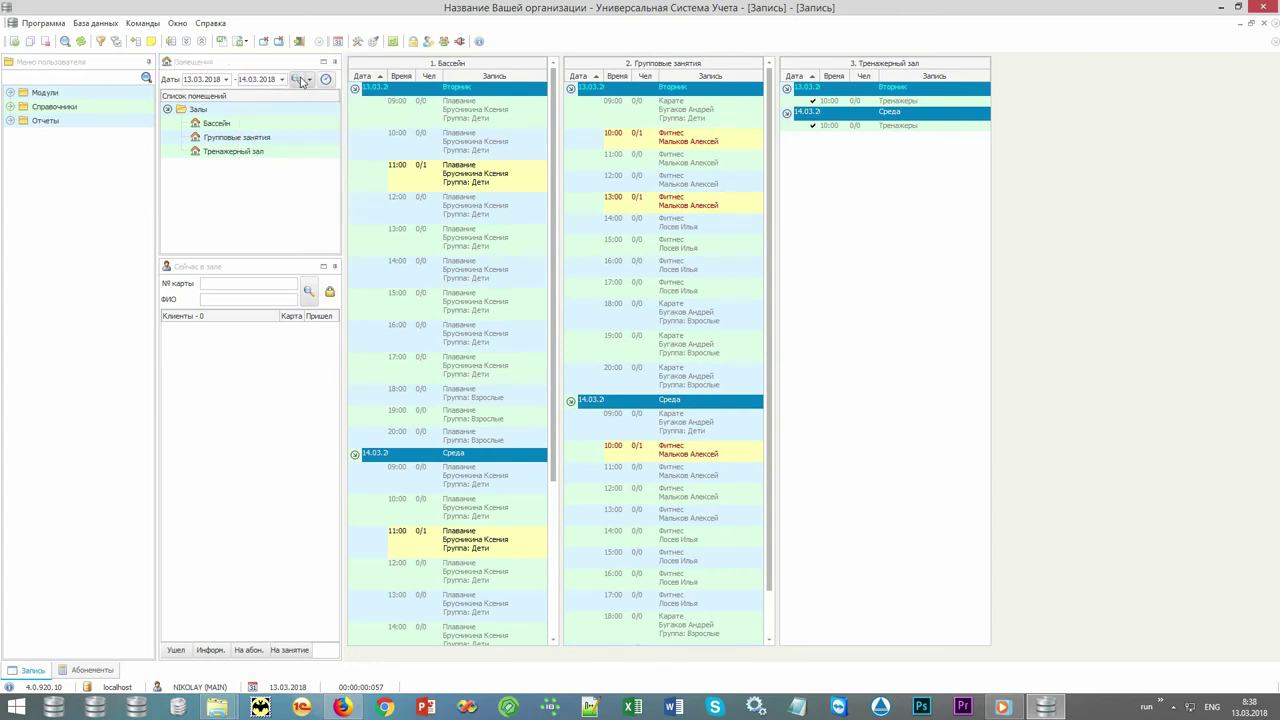
pyautogui.click(302, 80)
pyautogui.click(219, 125)
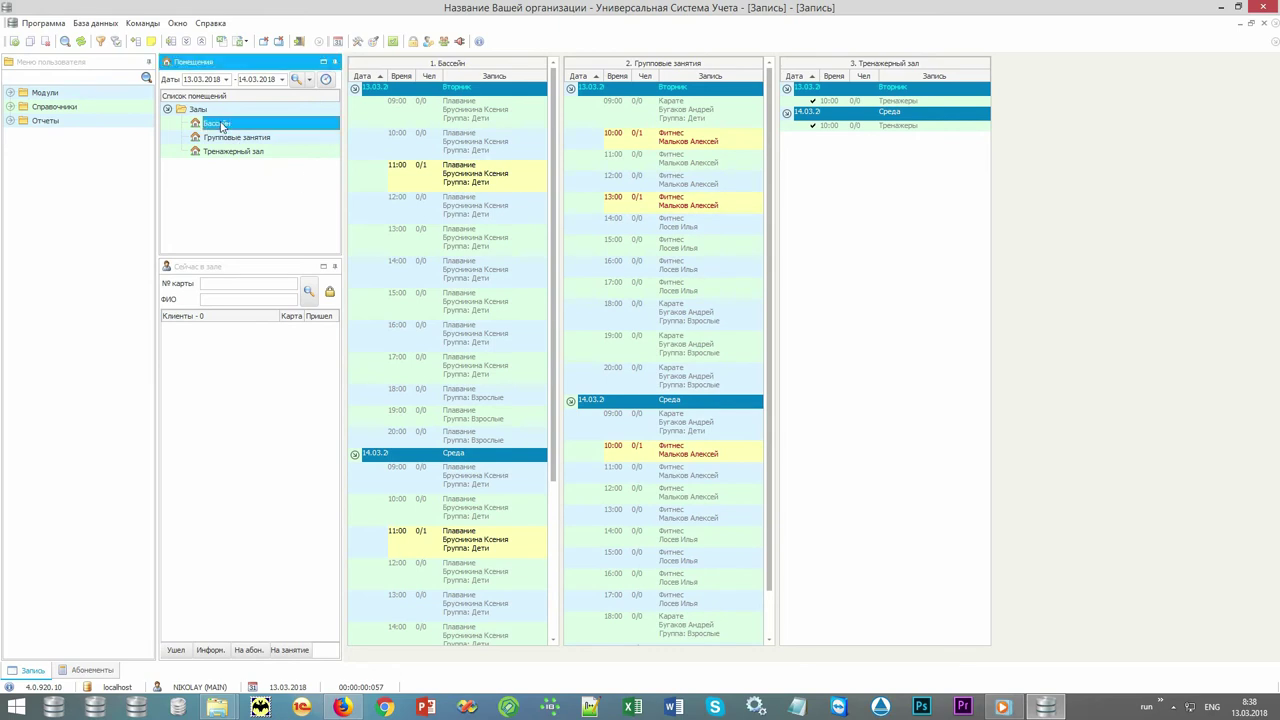
pyautogui.click(293, 140)
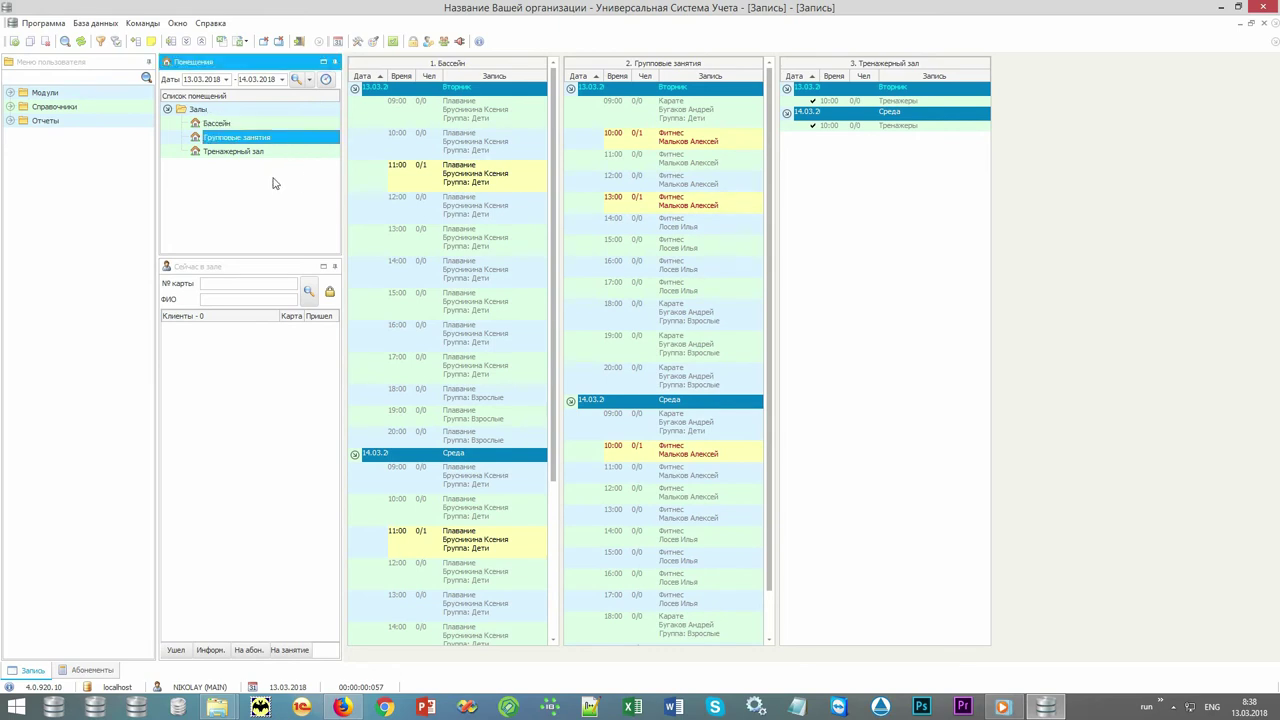
pyautogui.click(290, 152)
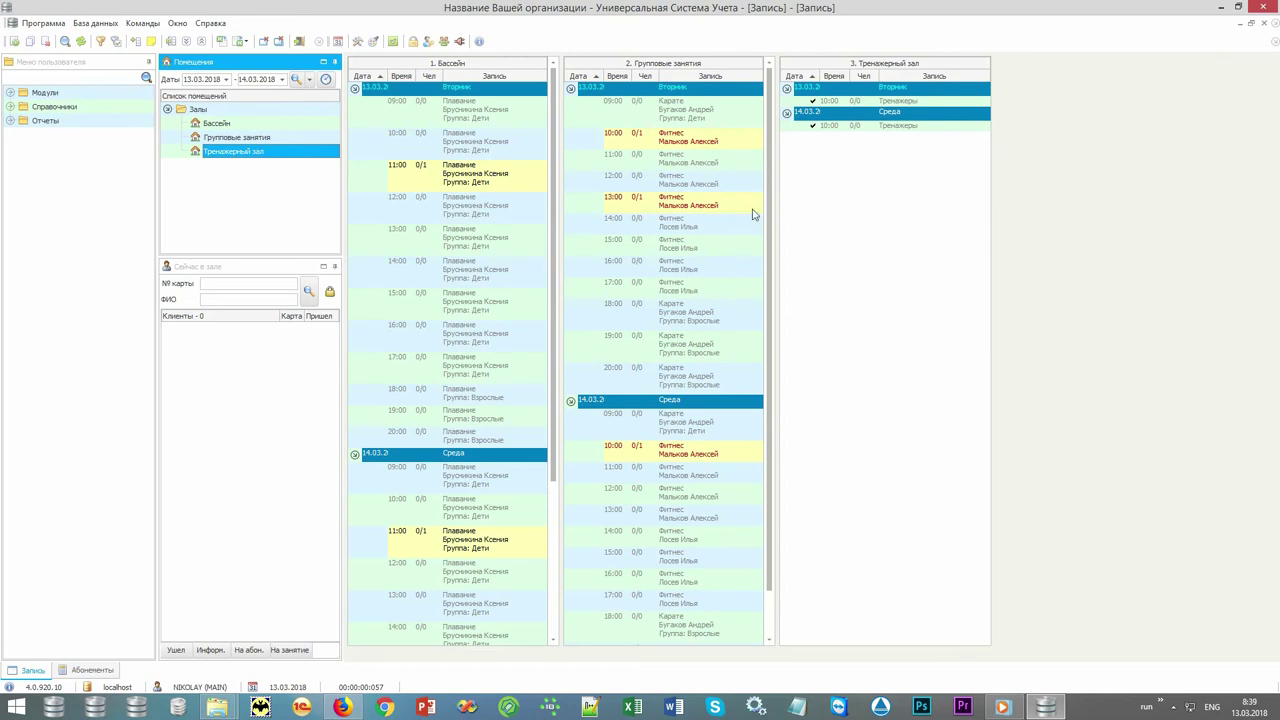
pyautogui.click(679, 326)
# Mark the client on the 13:00 Фитнес class as a counted no-show with reason 1.
pyautogui.moveTo(697, 326); pyautogui.dragTo(720, 140)
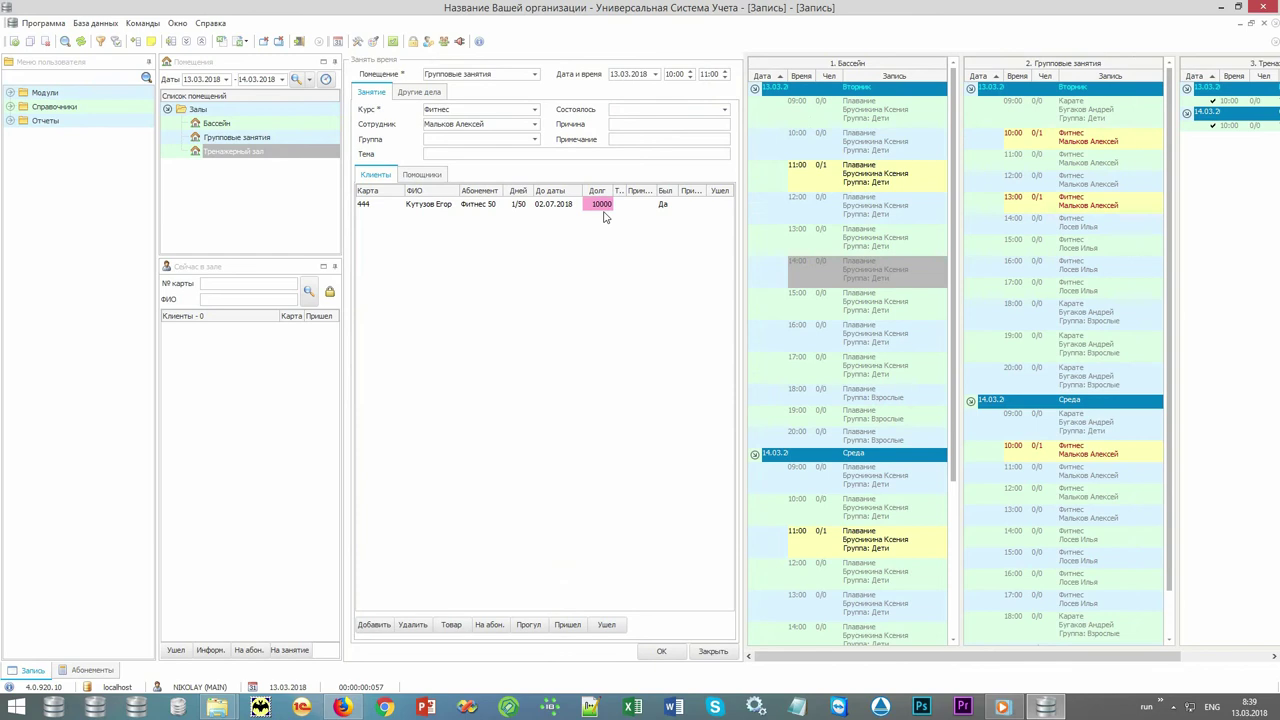
pyautogui.click(716, 656)
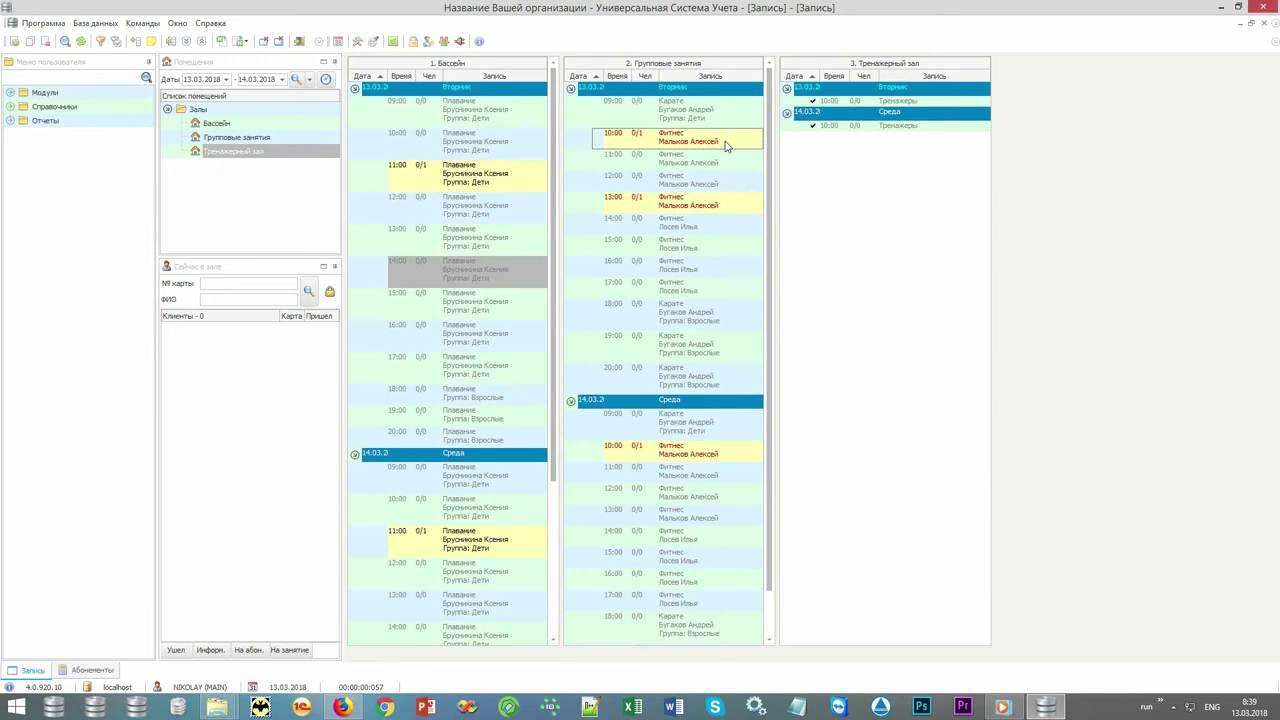
pyautogui.doubleClick(729, 201)
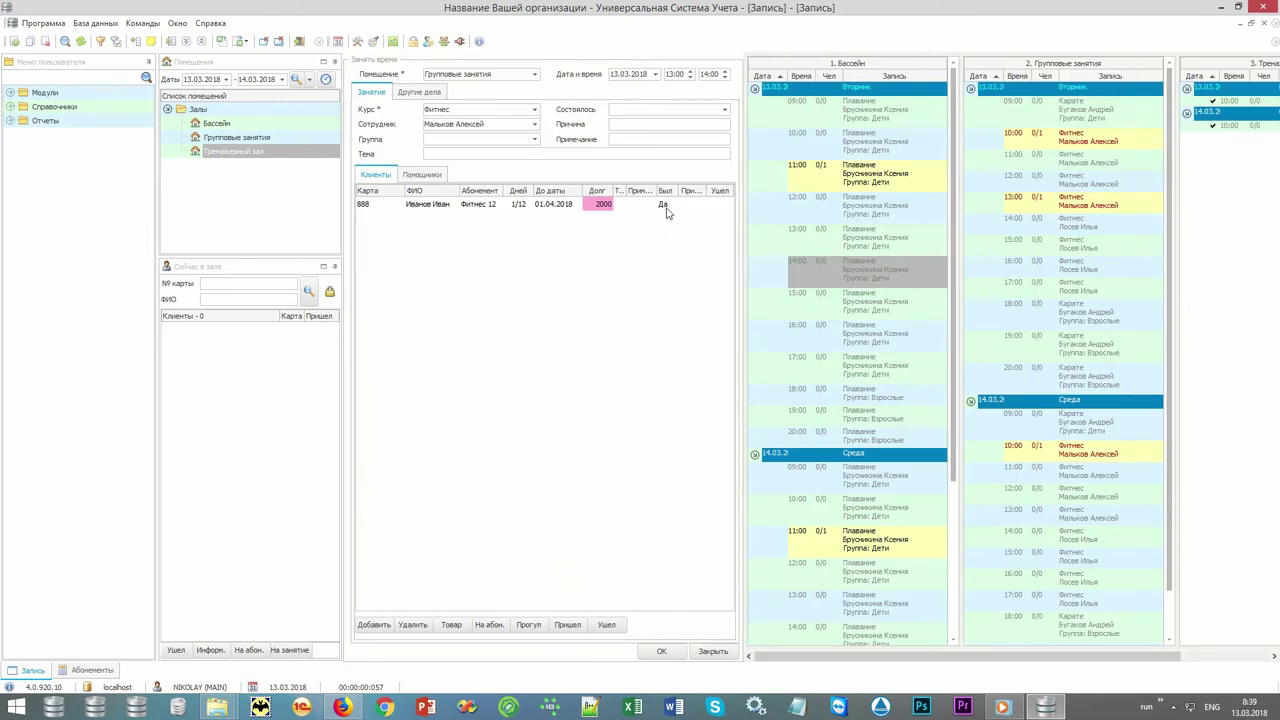
pyautogui.click(665, 205)
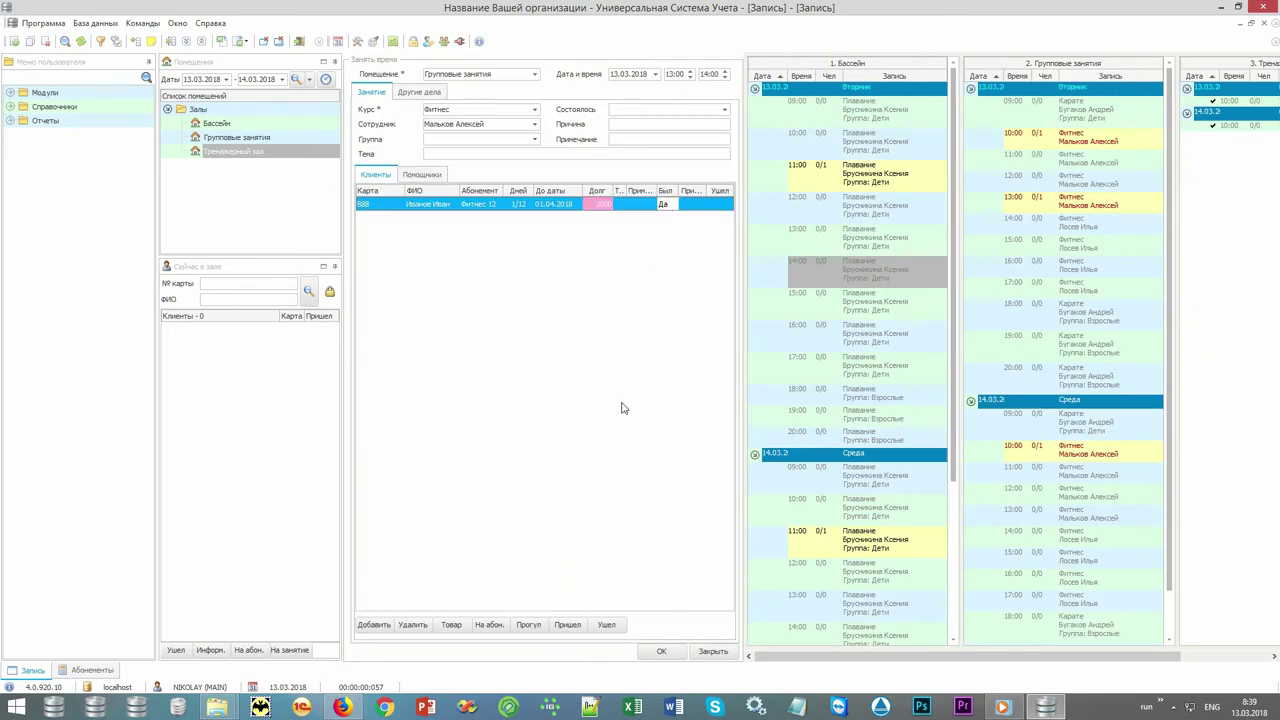
pyautogui.click(528, 625)
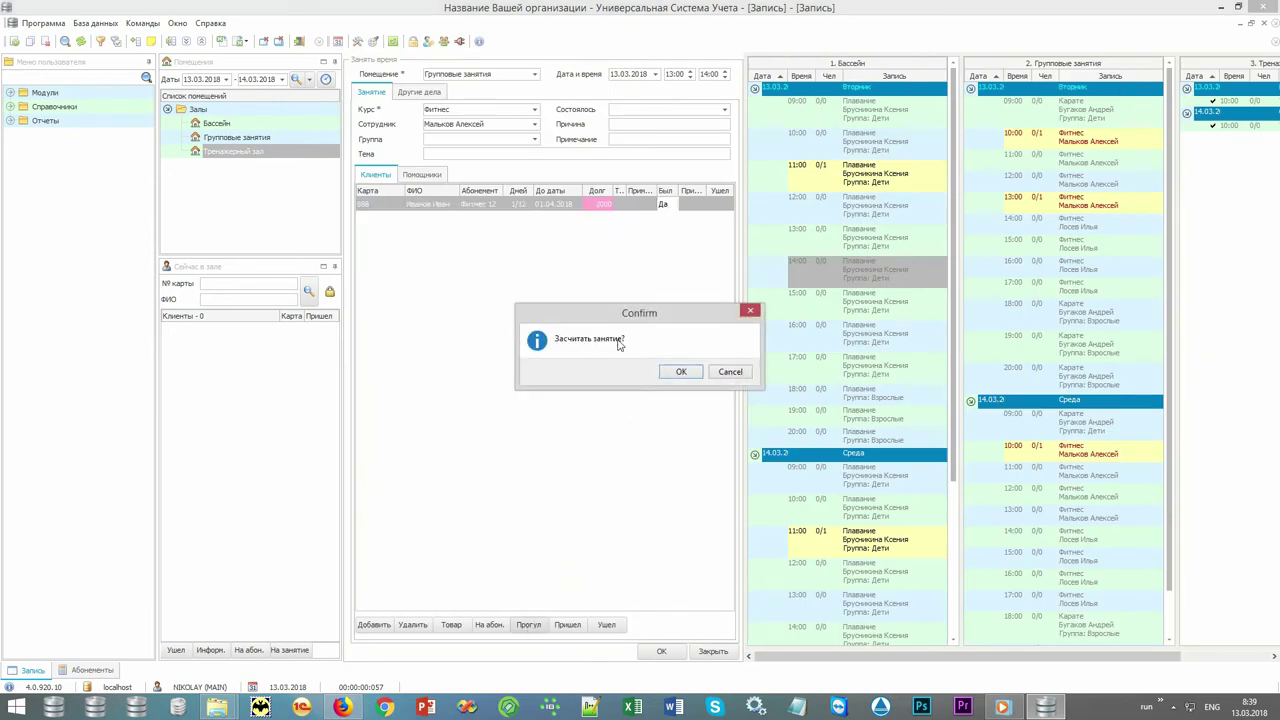
pyautogui.click(677, 376)
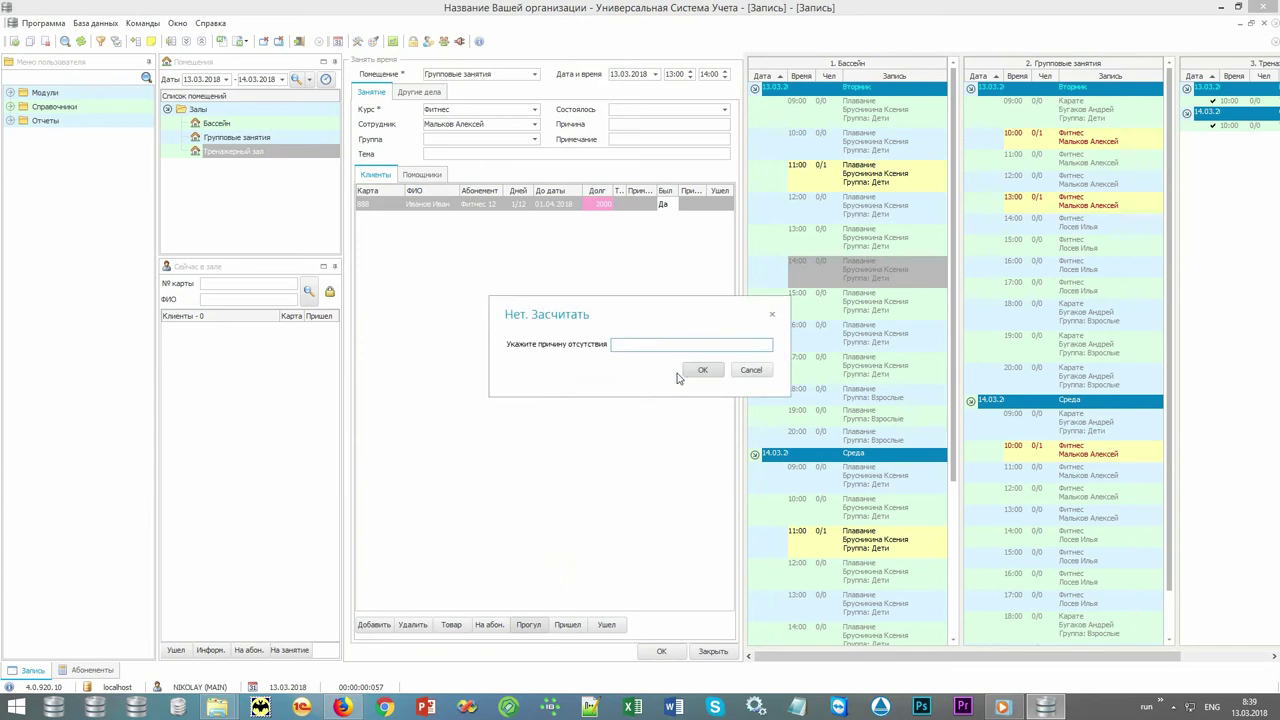
pyautogui.write('11')
pyautogui.click(704, 371)
# Add the note 'Набор группы' to the booking and save it.
pyautogui.click(659, 141)
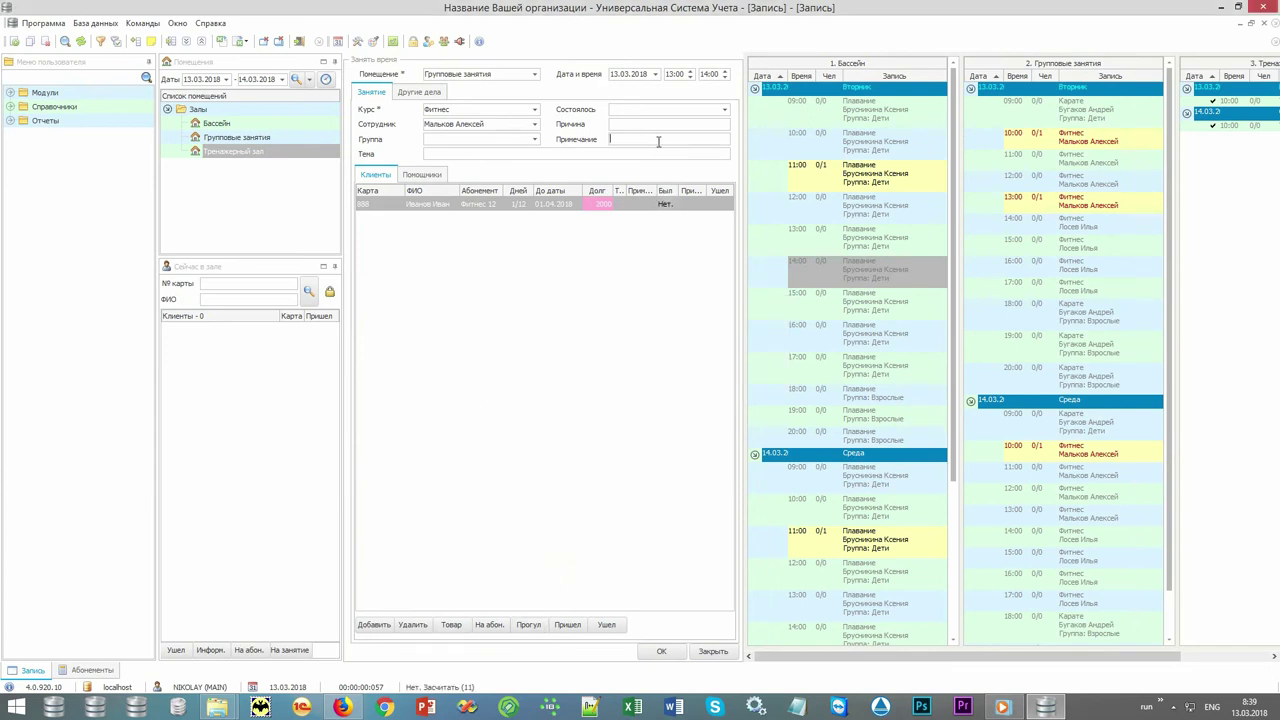
pyautogui.write('Набор группы')
pyautogui.click(658, 651)
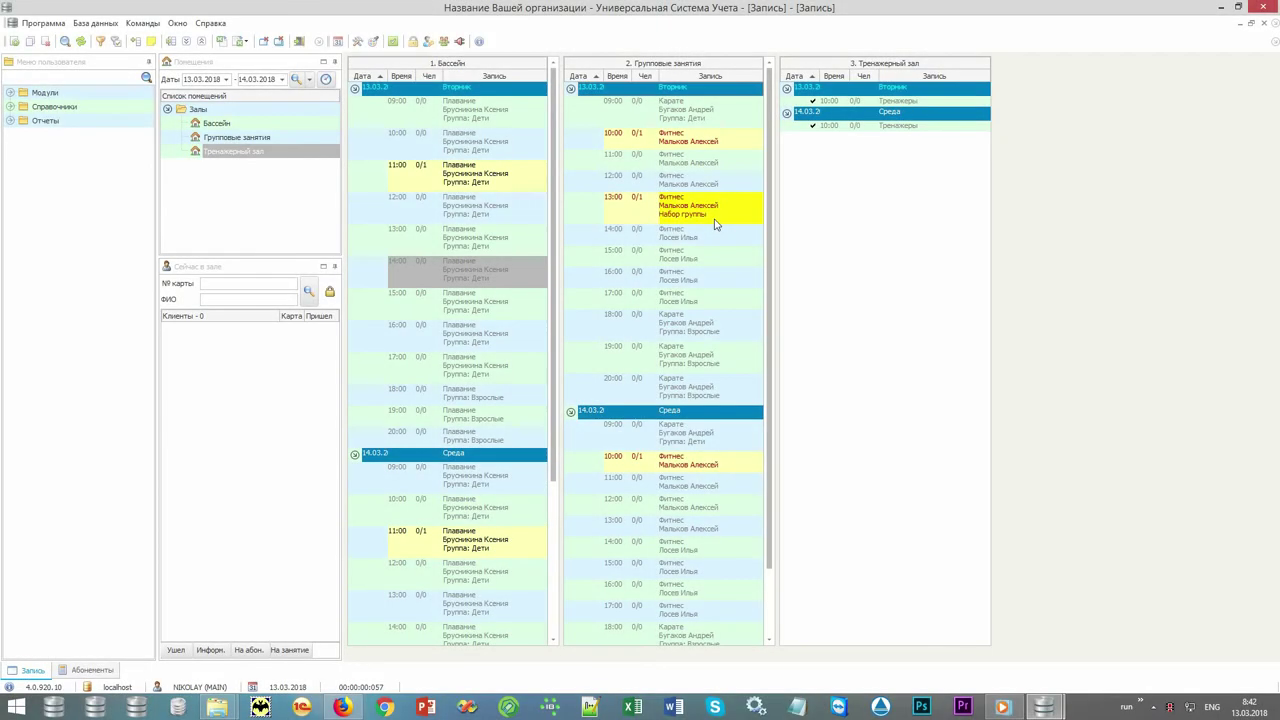
# Expand Модули > Организация in the user menu and open Абонементы.
pyautogui.click(92, 66)
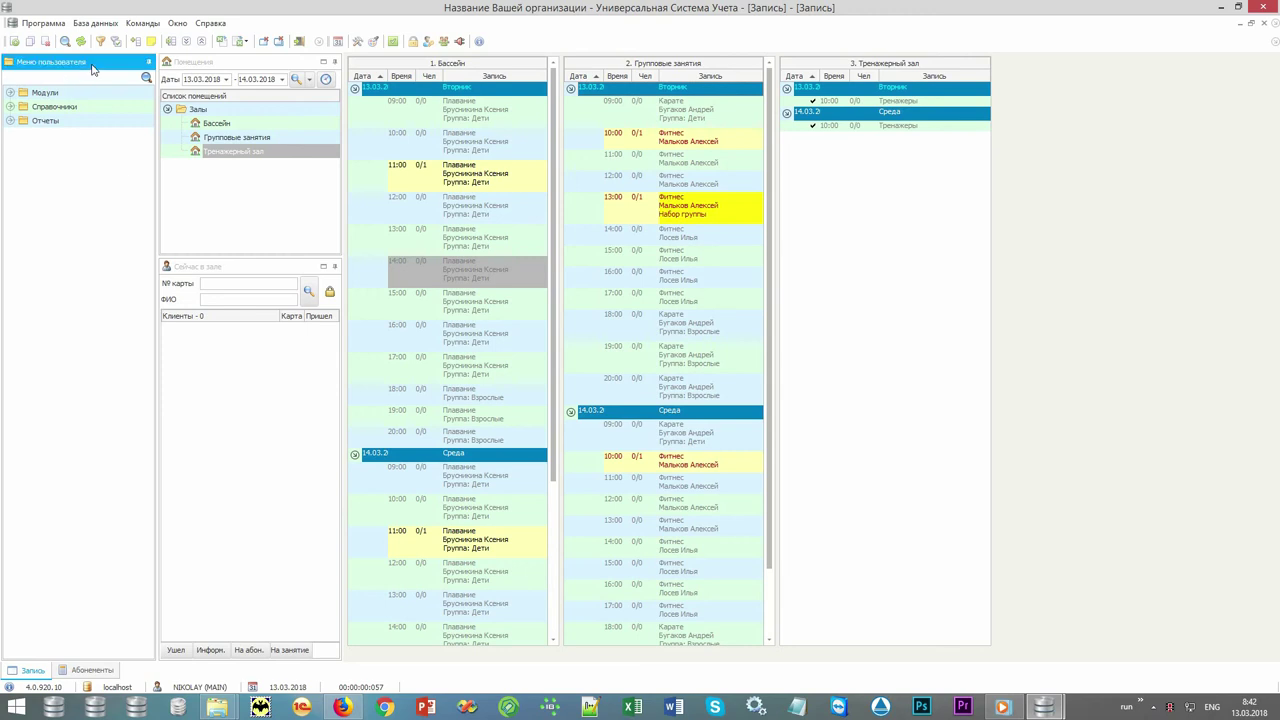
pyautogui.doubleClick(90, 94)
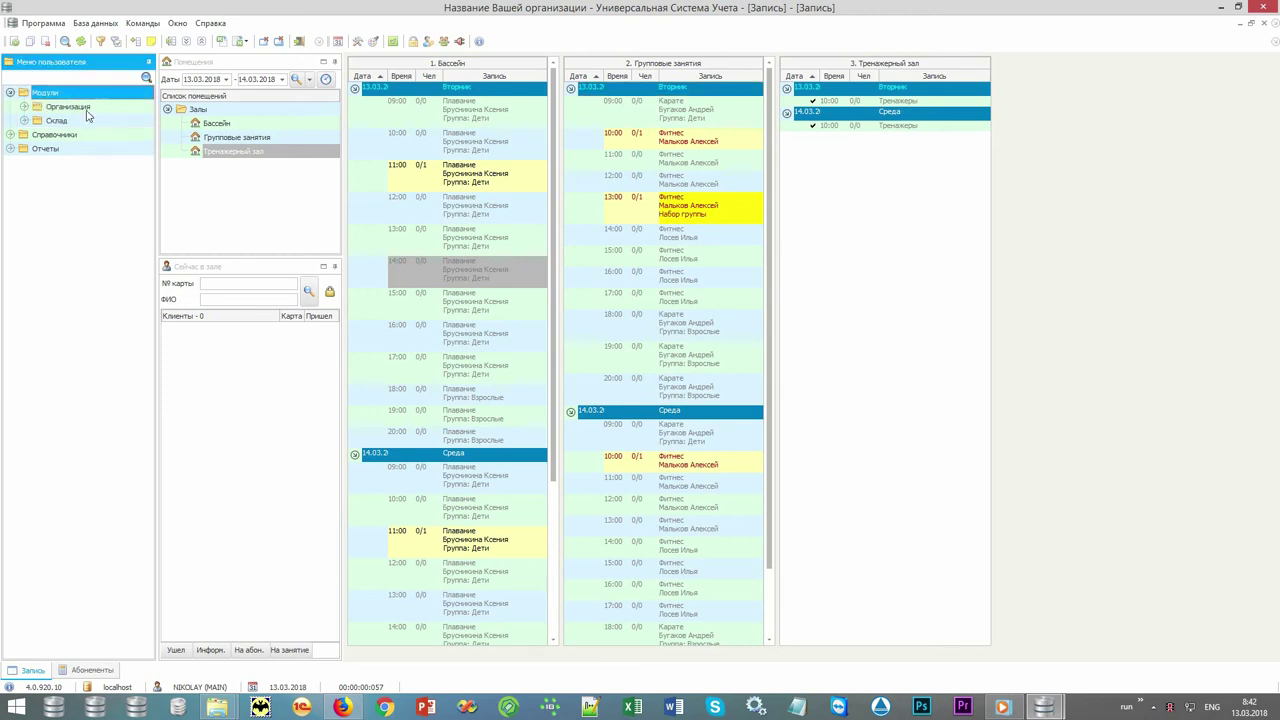
pyautogui.doubleClick(88, 112)
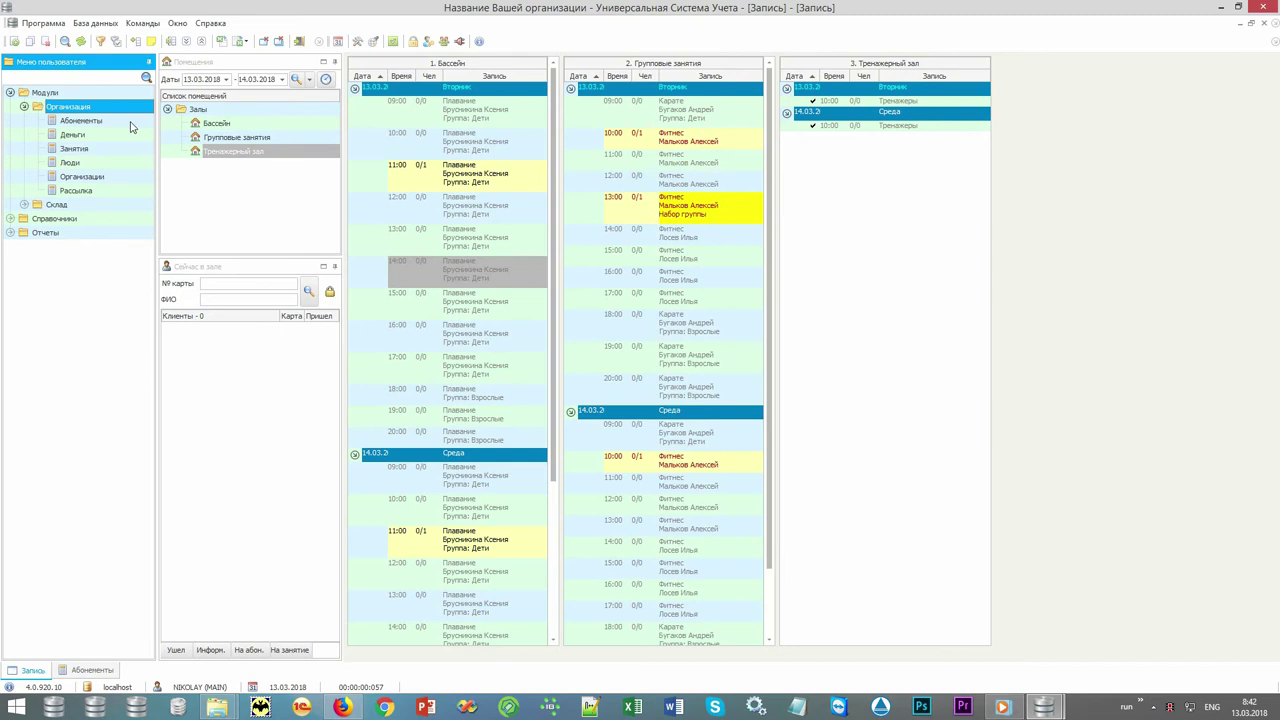
pyautogui.doubleClick(128, 121)
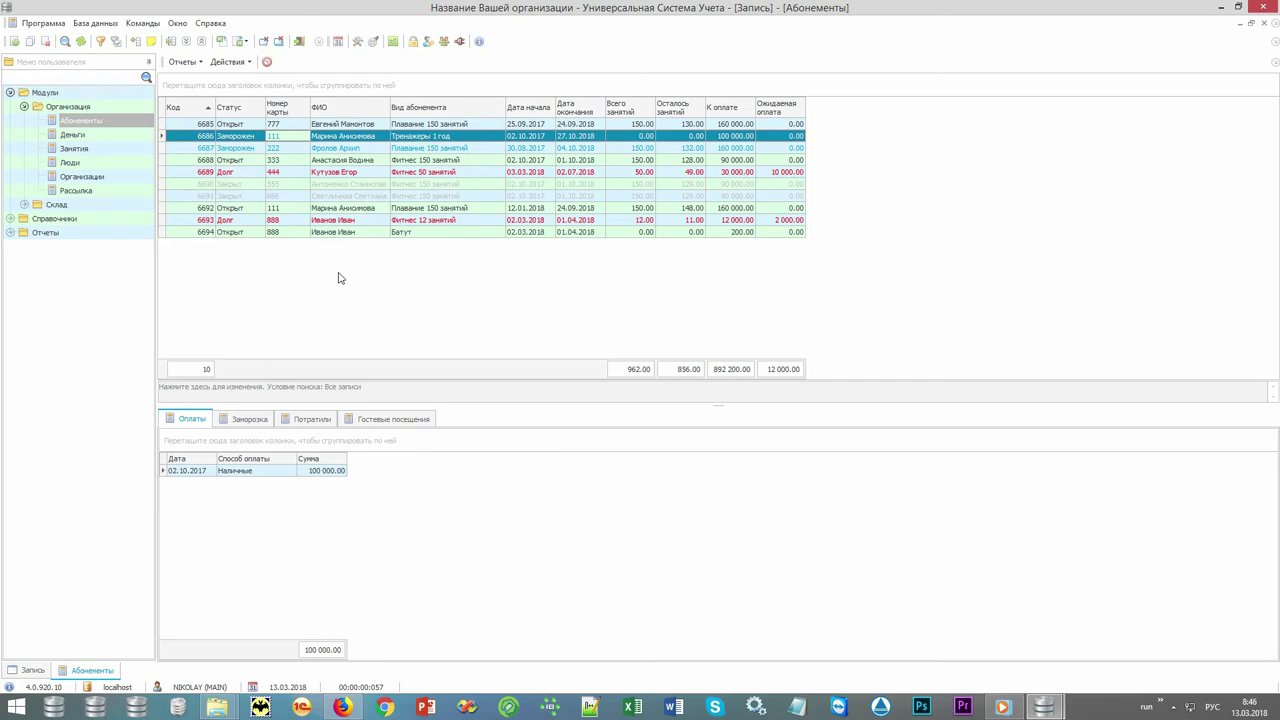
# Add a new subscription and open the Люди list to choose its client.
pyautogui.rightClick(339, 278)
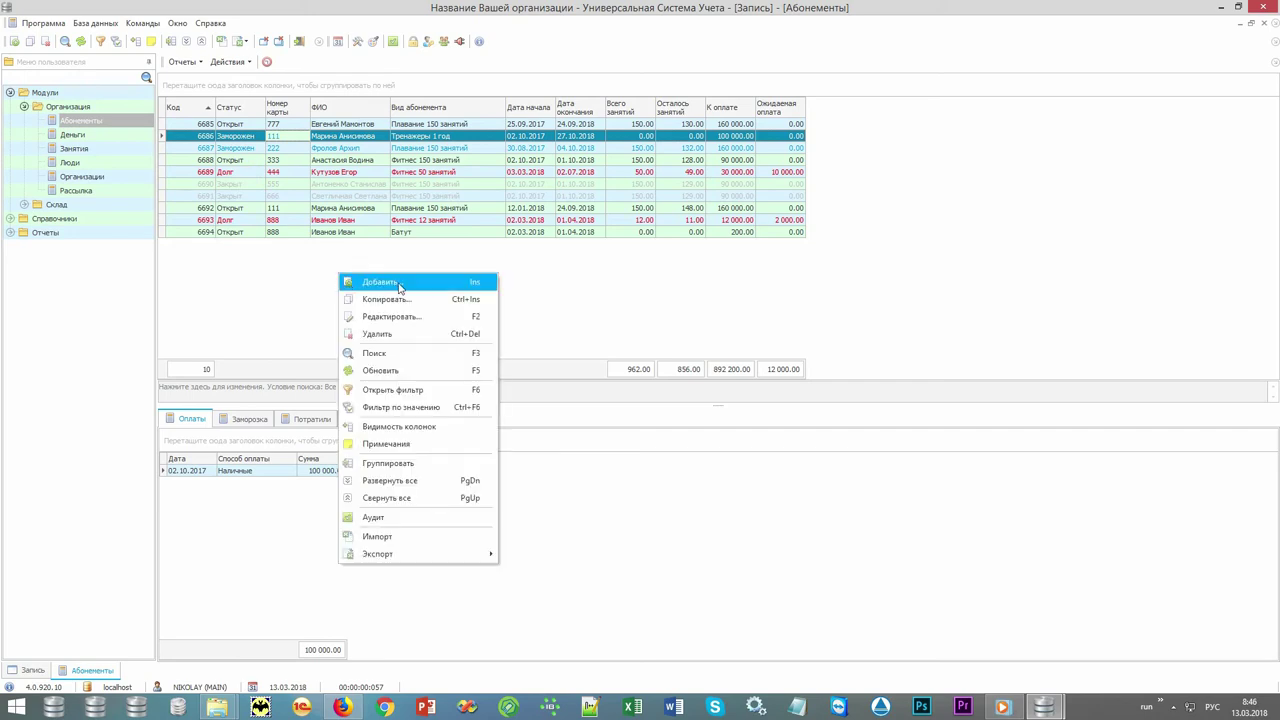
pyautogui.click(398, 285)
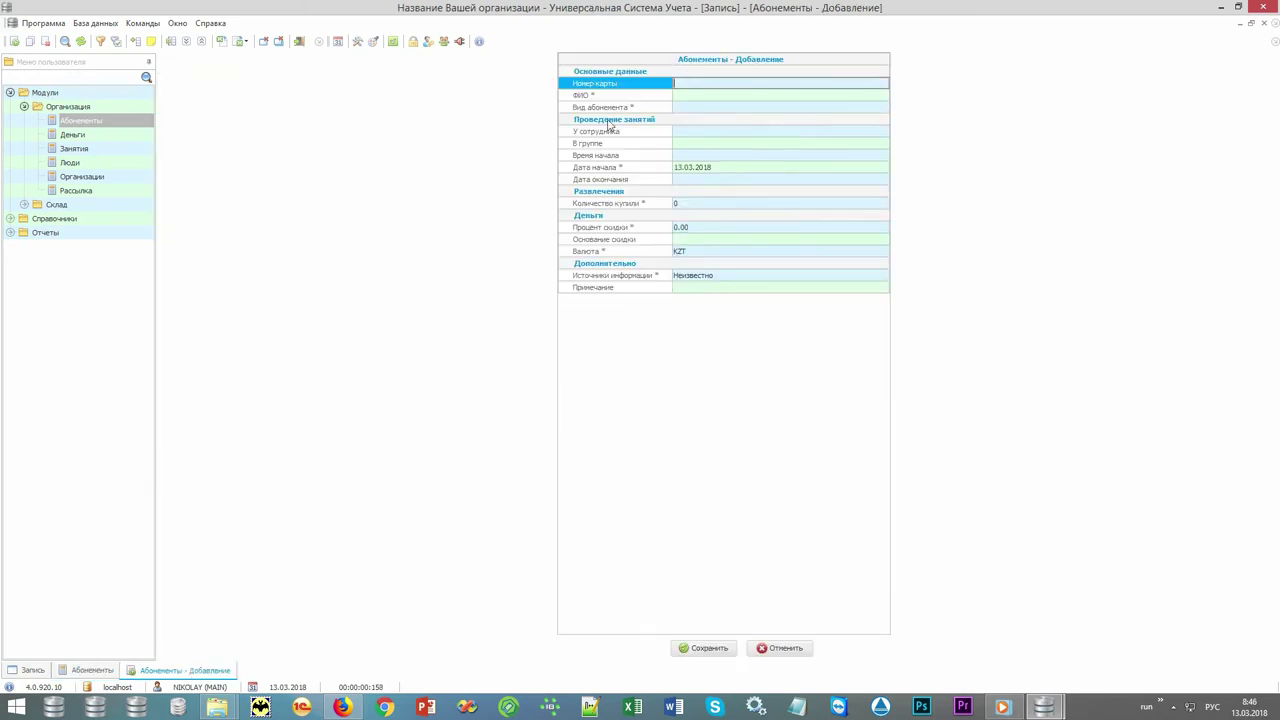
pyautogui.click(640, 97)
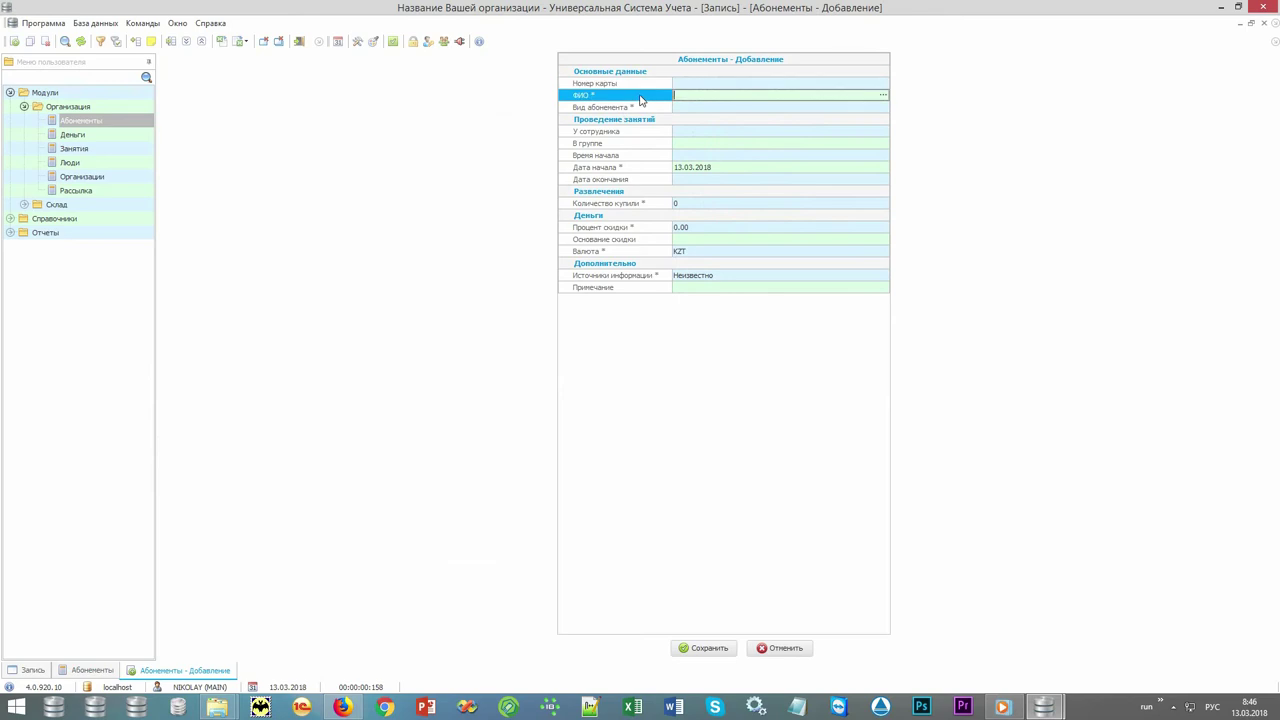
pyautogui.click(883, 96)
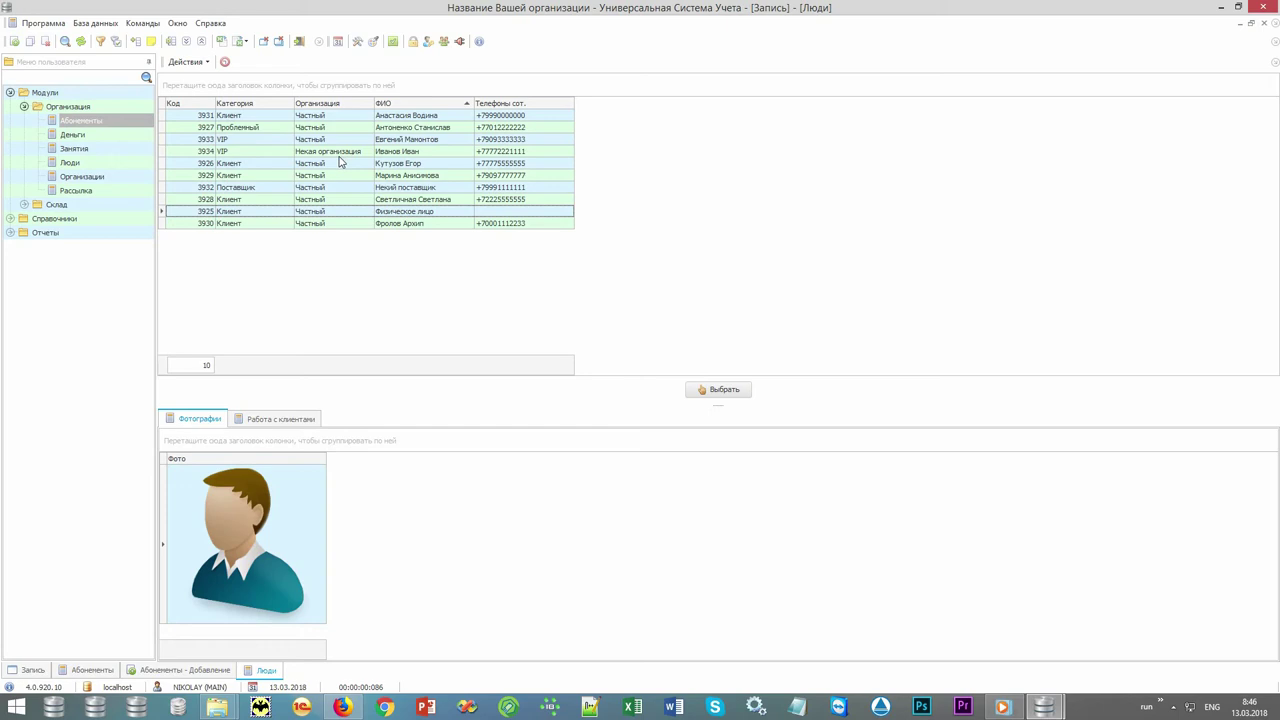
# Browse the clients' photos, including the Проблемный and VIP clients.
pyautogui.click(259, 116)
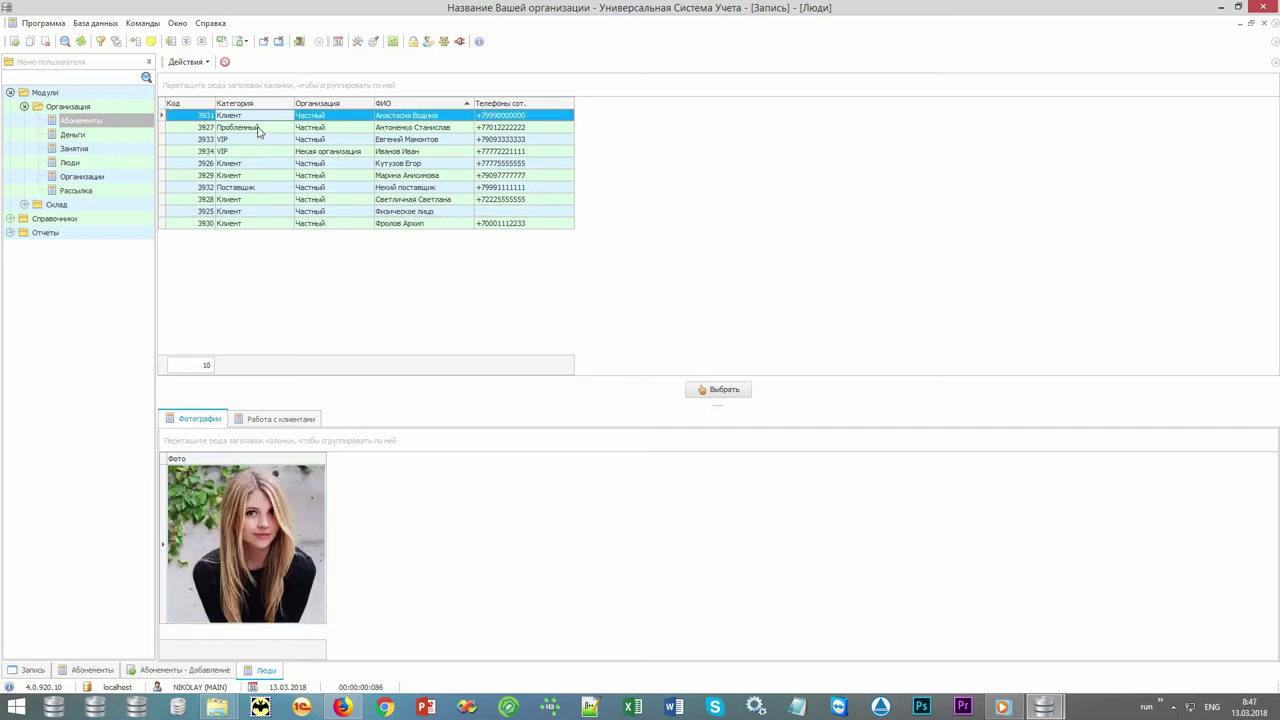
pyautogui.click(258, 128)
pyautogui.click(251, 141)
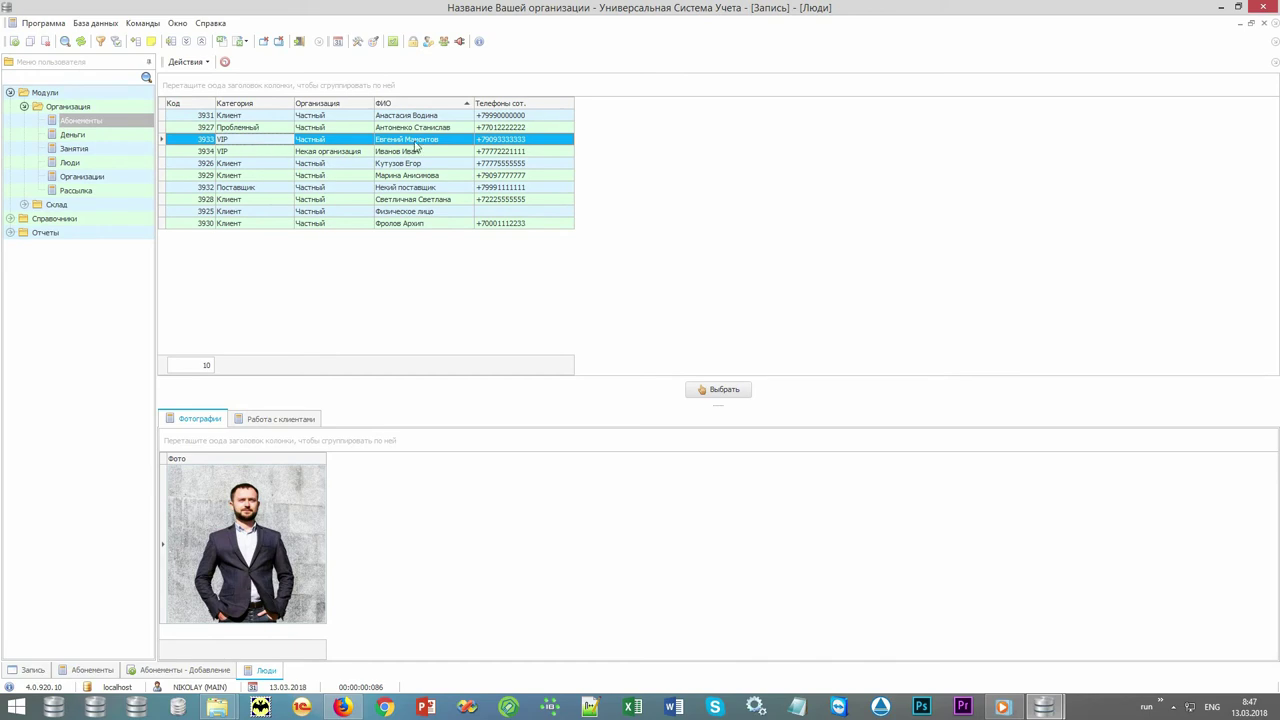
pyautogui.click(432, 116)
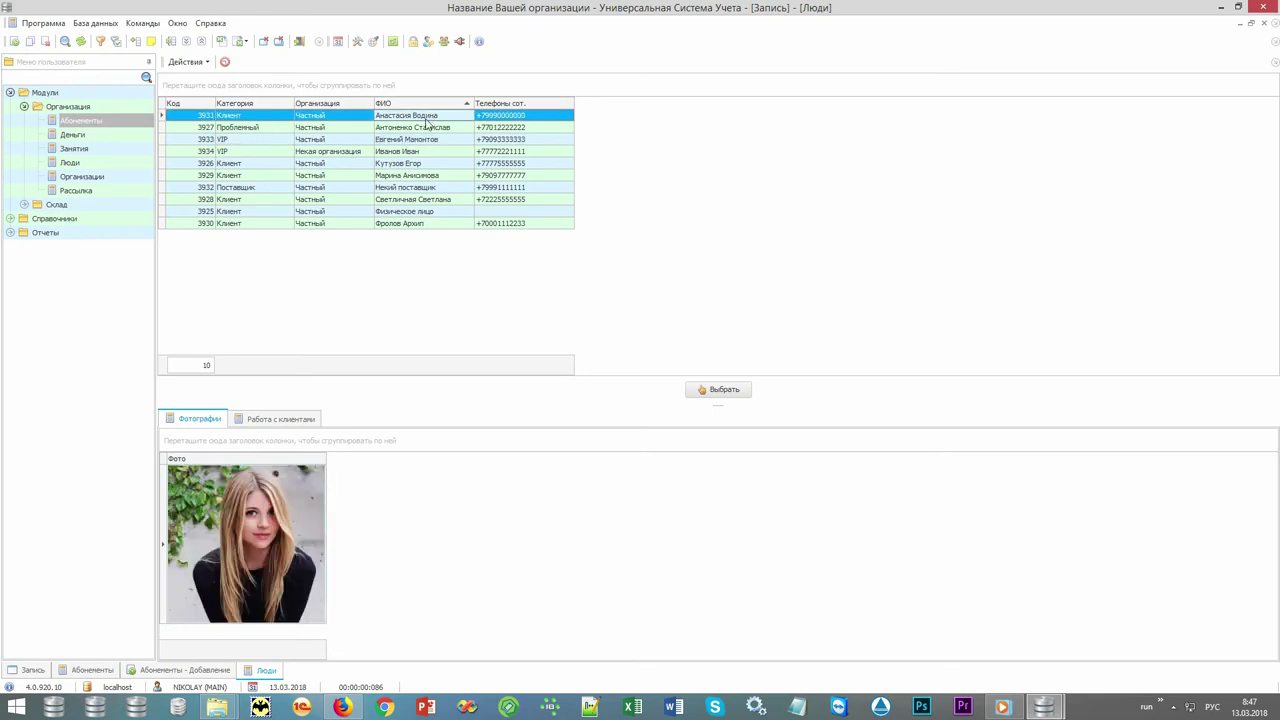
pyautogui.press('Down')
pyautogui.press('Down')
pyautogui.press('Down')
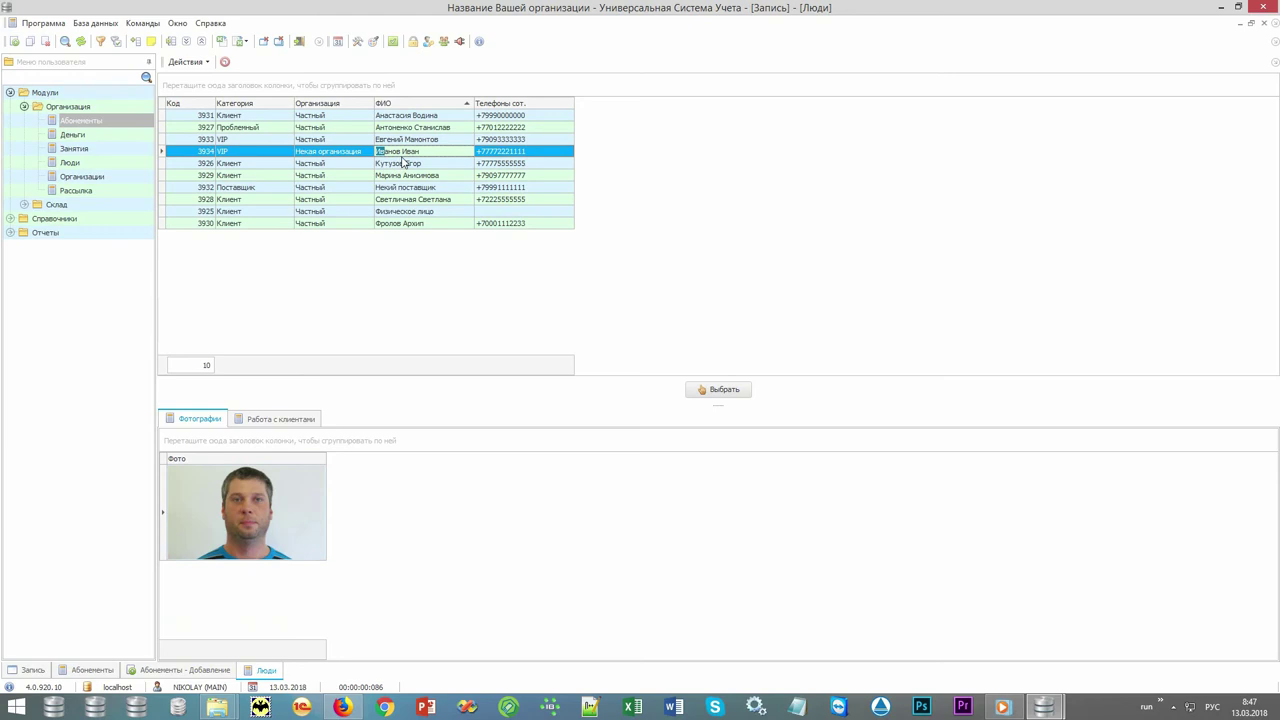
pyautogui.rightClick(620, 166)
# Add a new person record with a mobile phone number and save it.
pyautogui.click(651, 177)
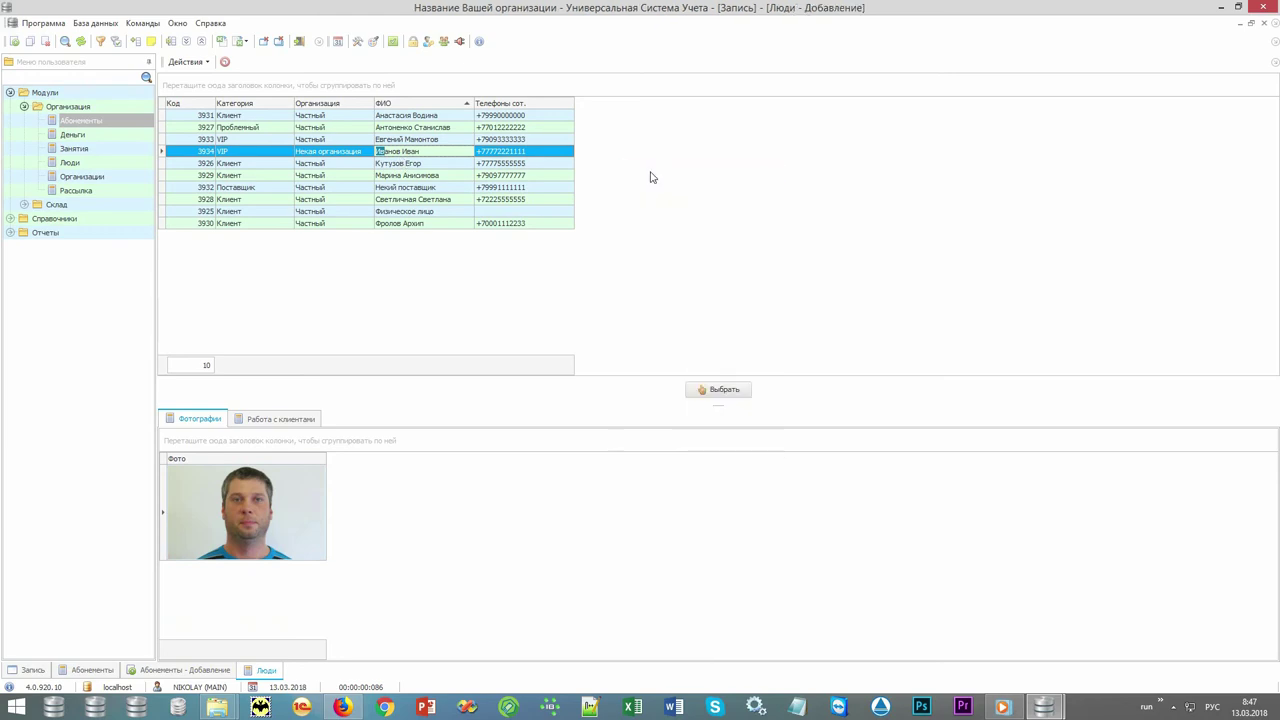
pyautogui.press('Down')
pyautogui.press('Down')
pyautogui.press('Down')
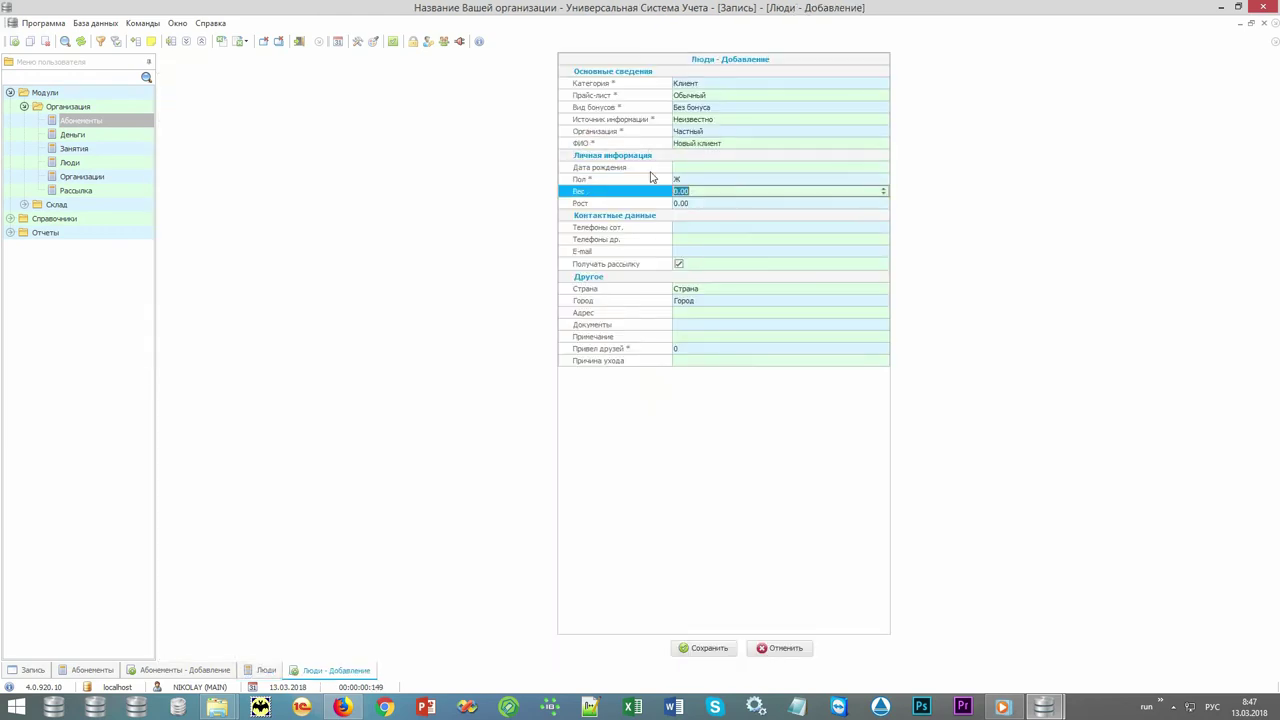
pyautogui.press('Down')
pyautogui.press('Down')
pyautogui.write('+77777')
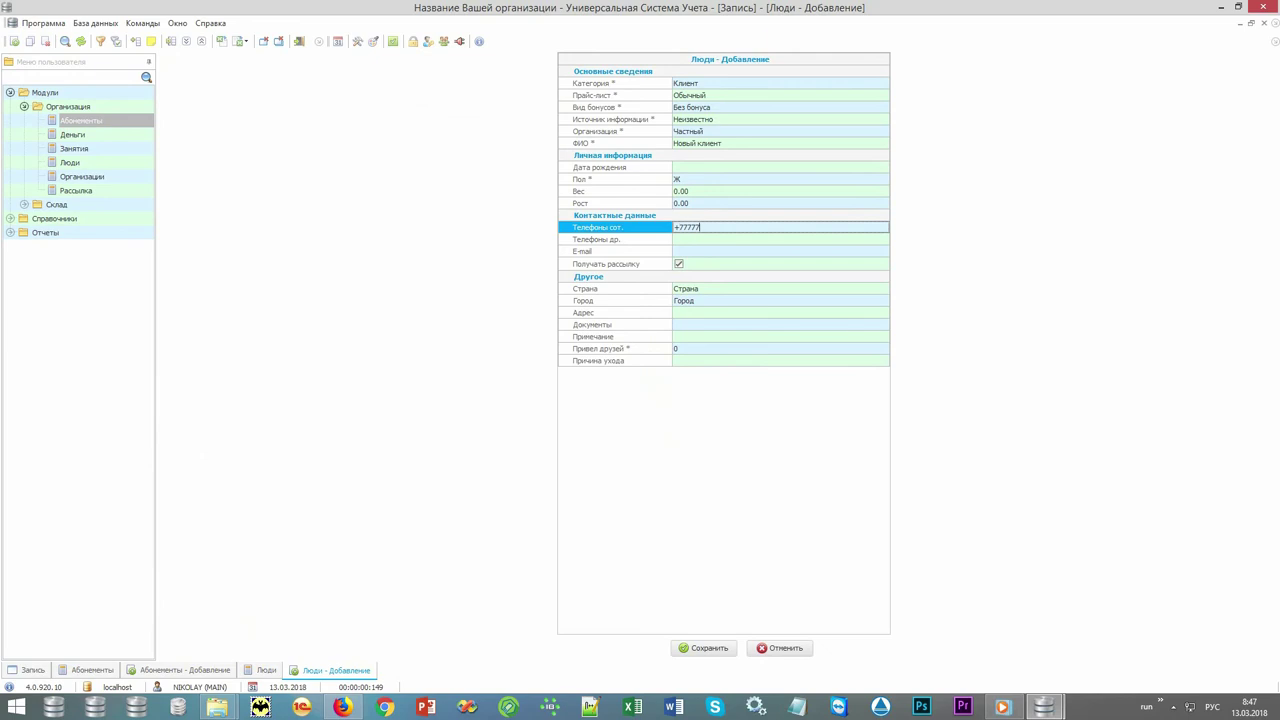
pyautogui.write('777777')
pyautogui.hotkey('ctrl', 'Return')
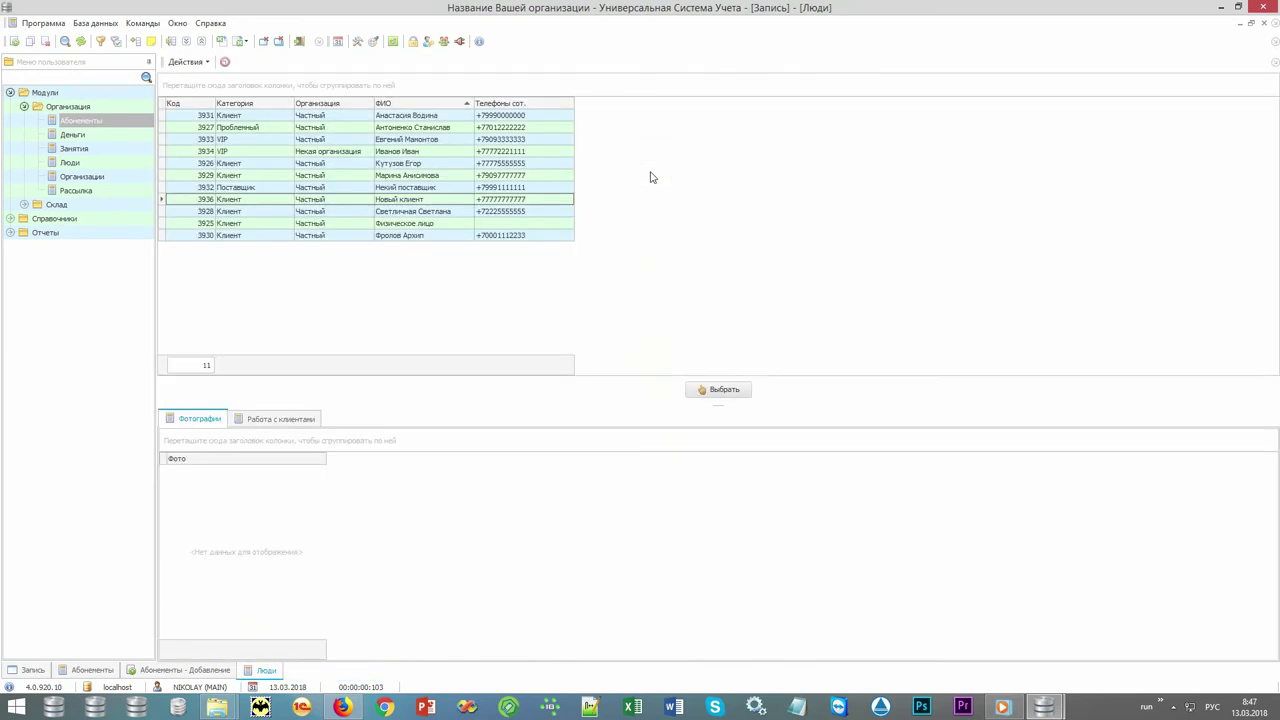
# Browse the client photos and select Новый клиент as the subscription's client.
pyautogui.click(430, 203)
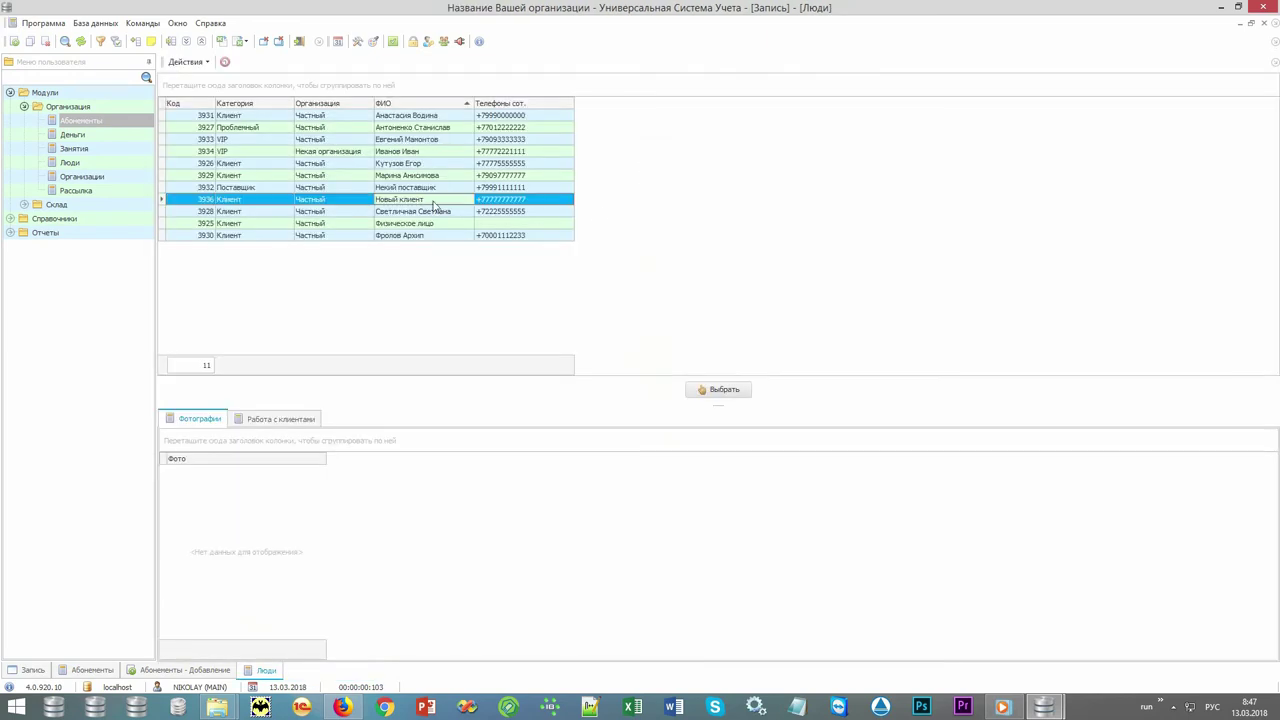
pyautogui.click(451, 213)
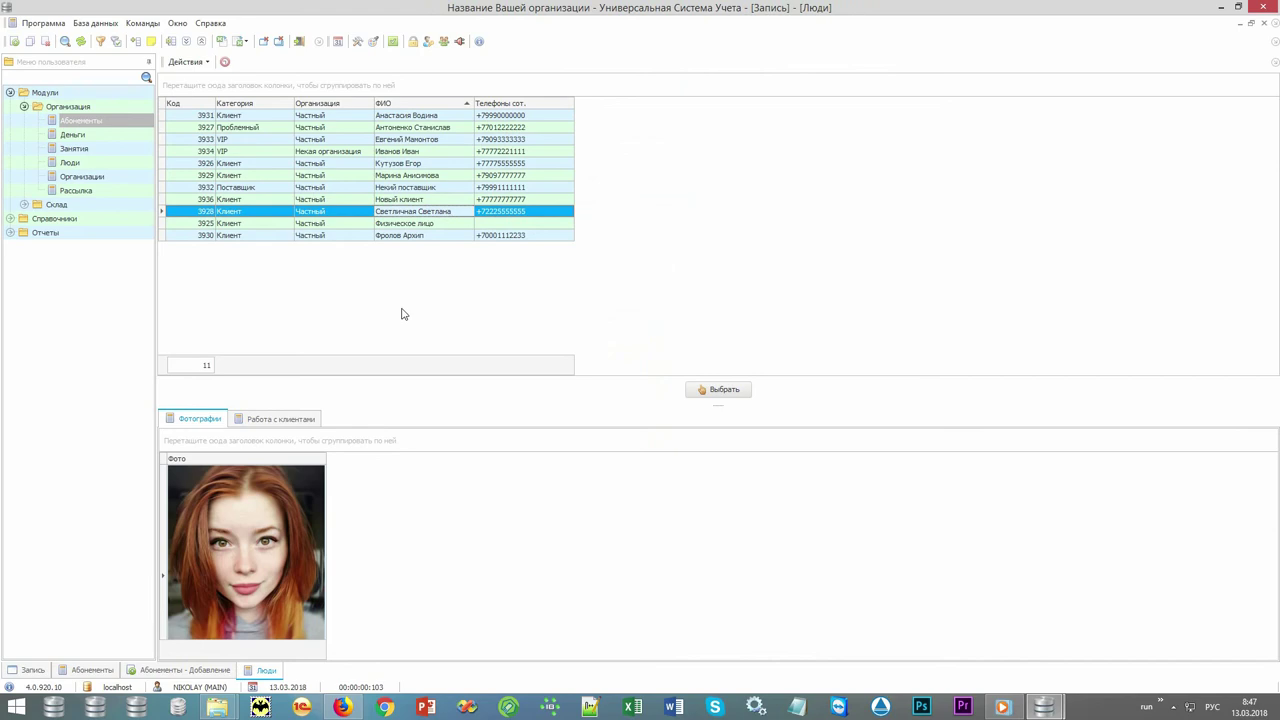
pyautogui.click(443, 235)
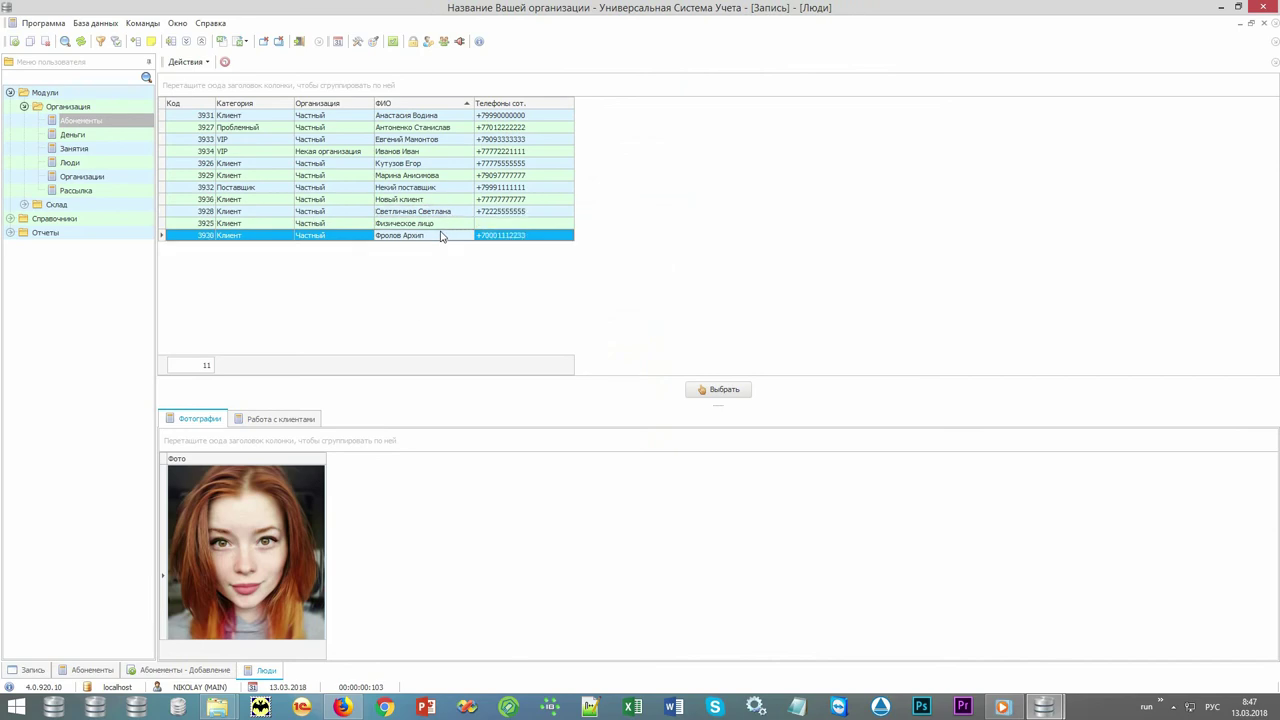
pyautogui.click(434, 129)
pyautogui.click(426, 165)
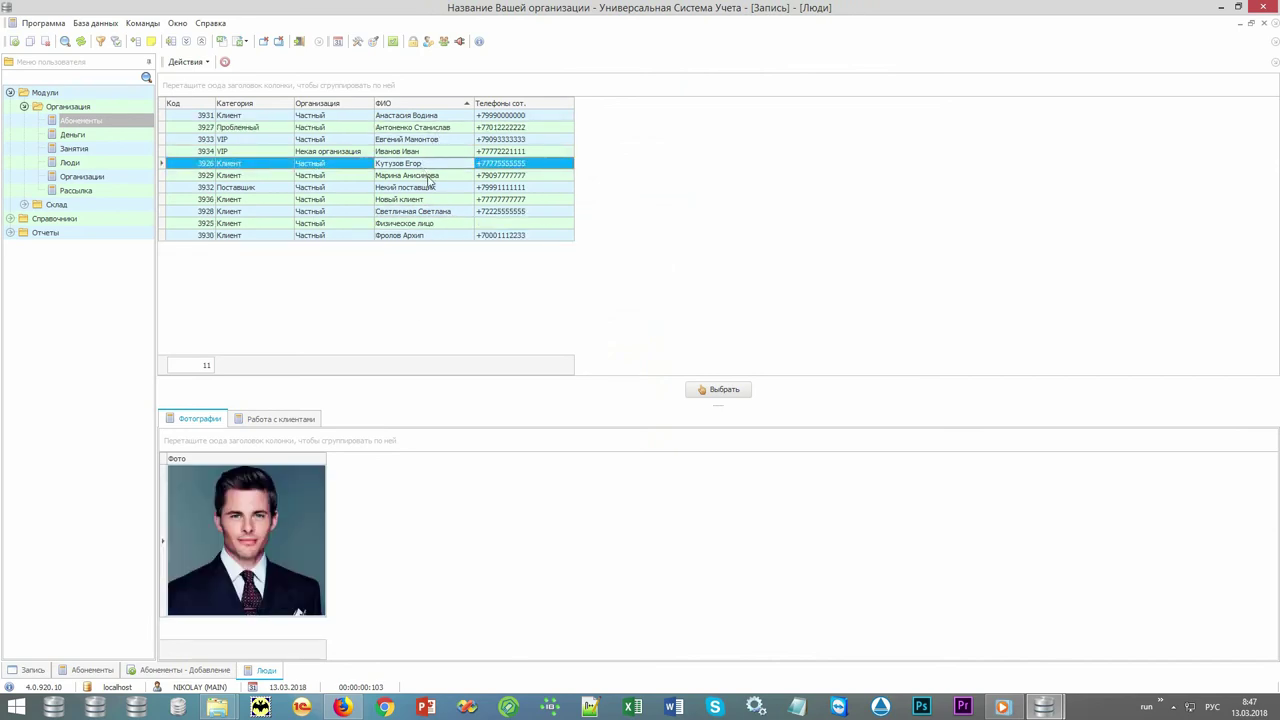
pyautogui.click(424, 177)
pyautogui.click(436, 117)
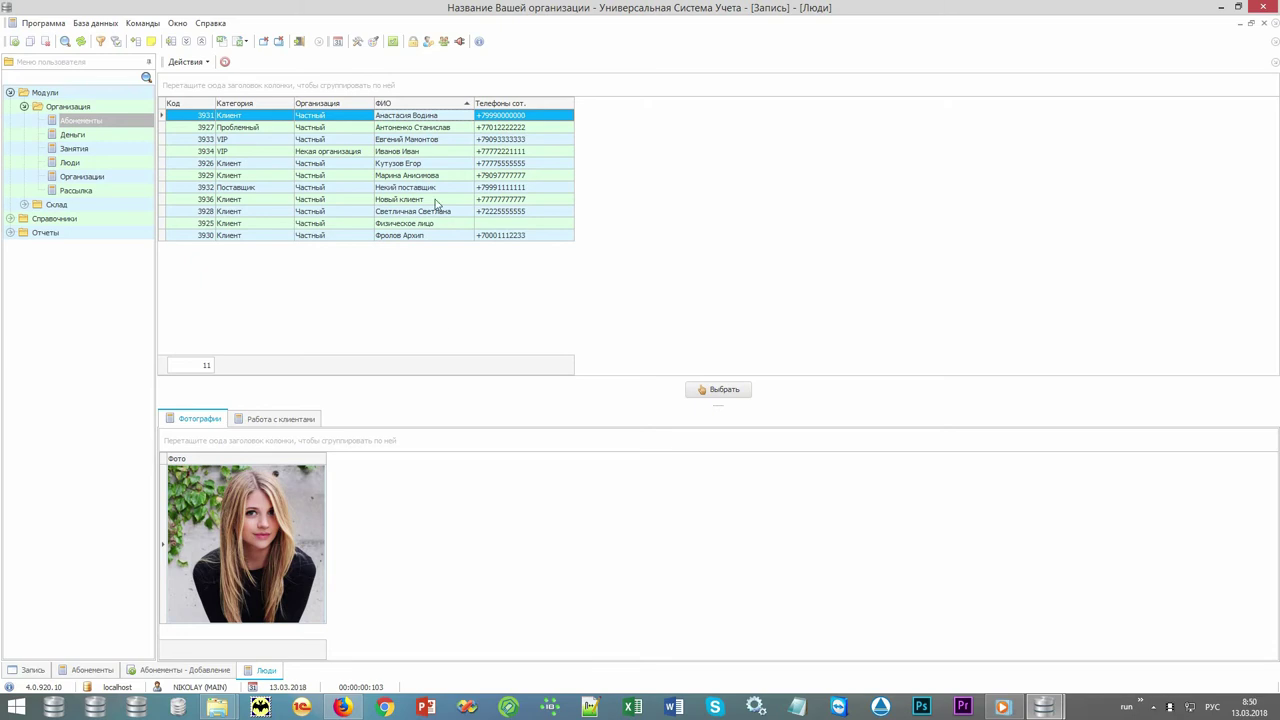
pyautogui.click(435, 199)
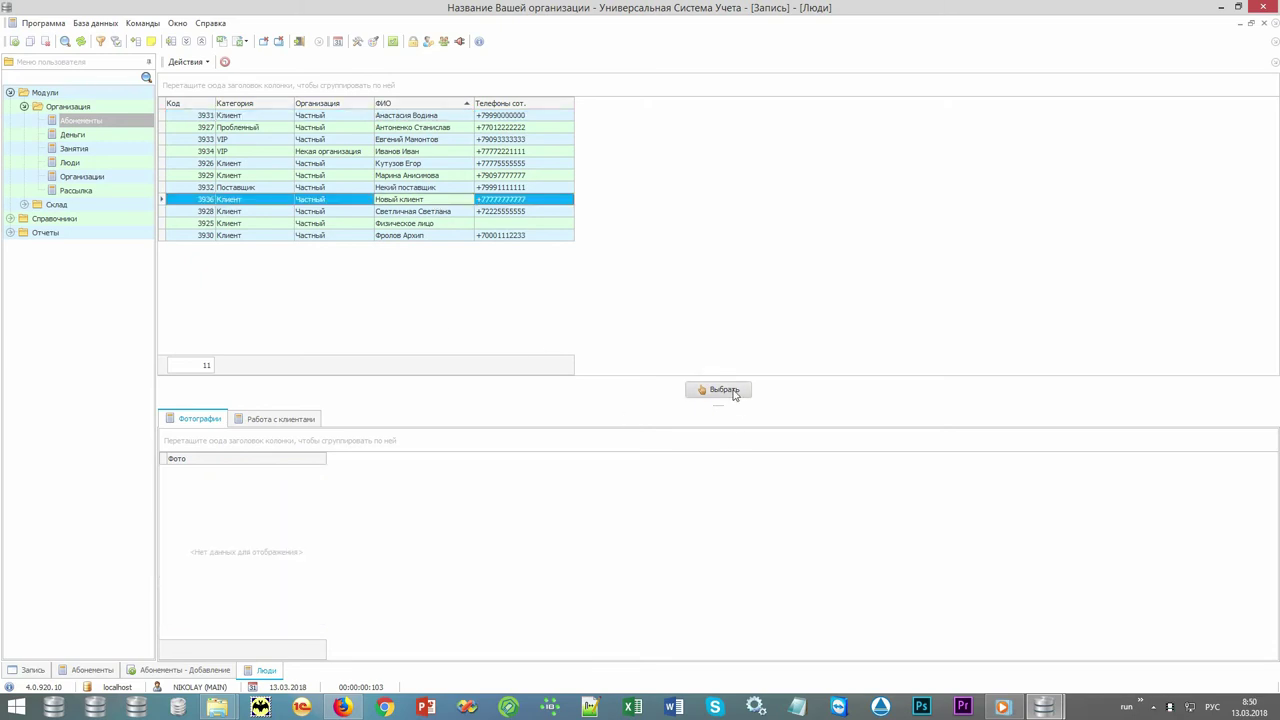
pyautogui.click(724, 390)
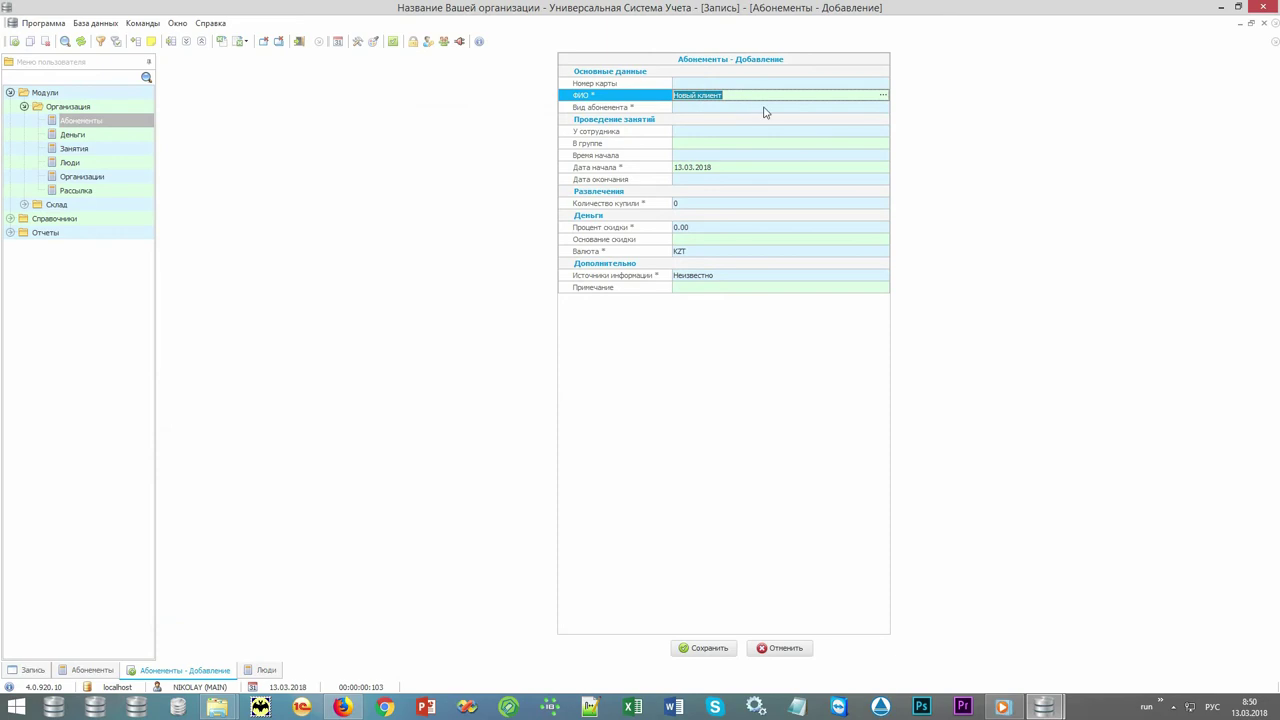
# Set the subscription type to Фитнес 12 занятий.
pyautogui.click(765, 107)
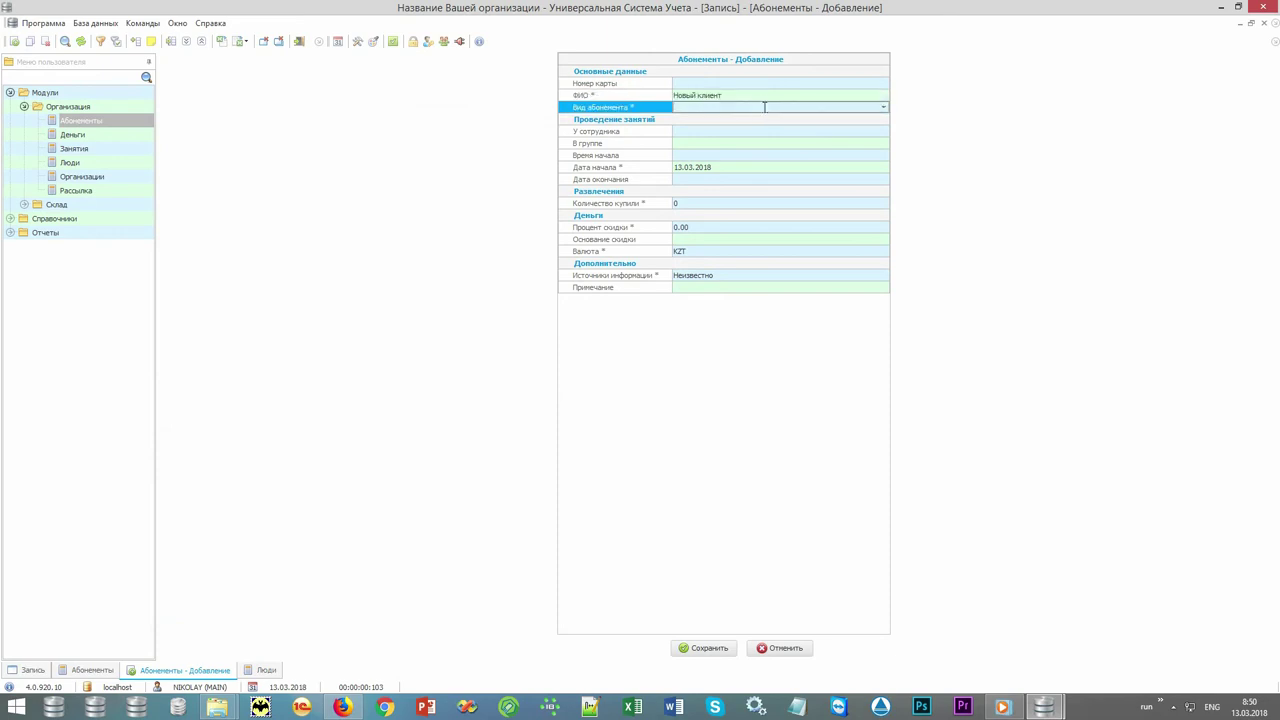
pyautogui.click(765, 107)
pyautogui.hotkey('alt', 'shift')
pyautogui.write('ф')
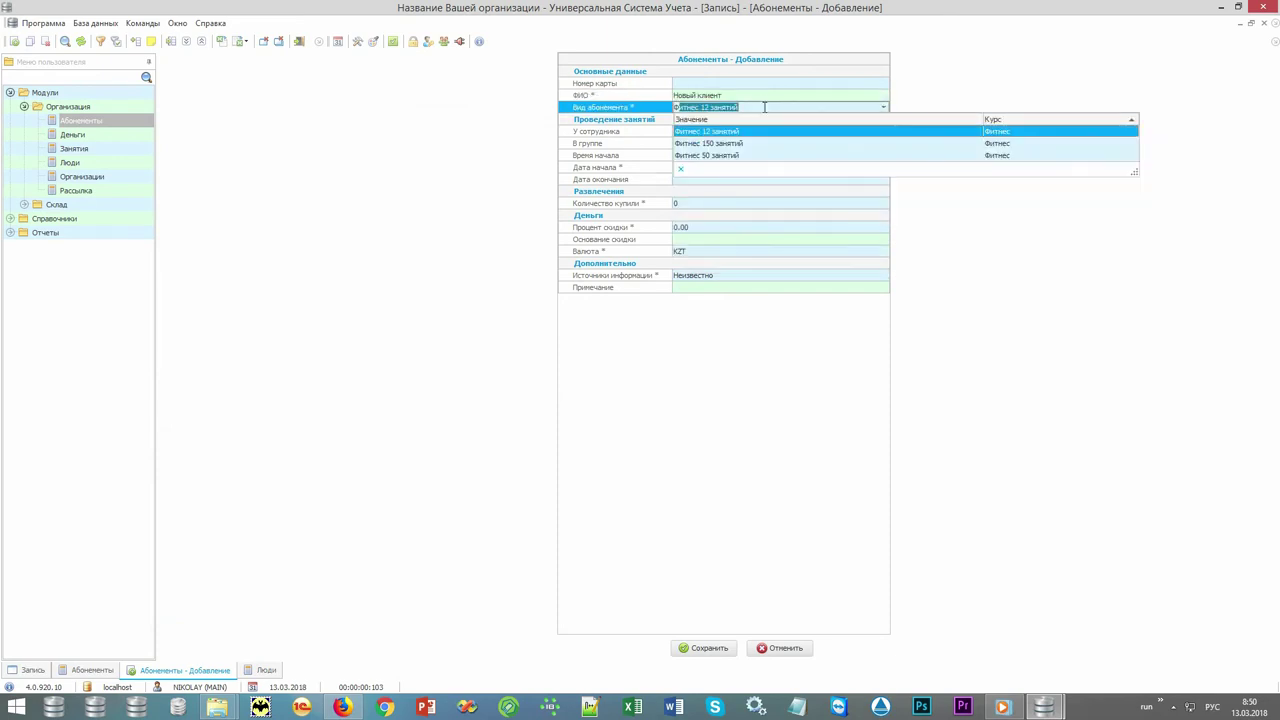
pyautogui.click(748, 134)
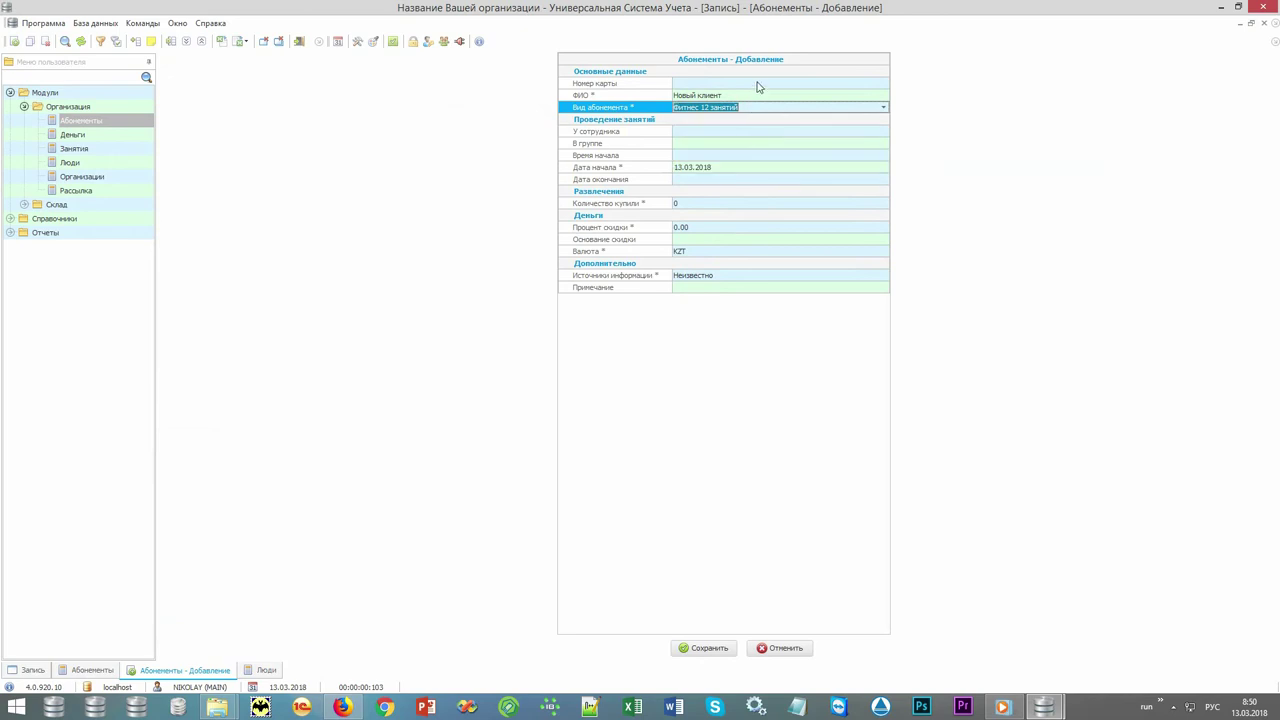
# Enter the card number and save the new subscription.
pyautogui.click(758, 84)
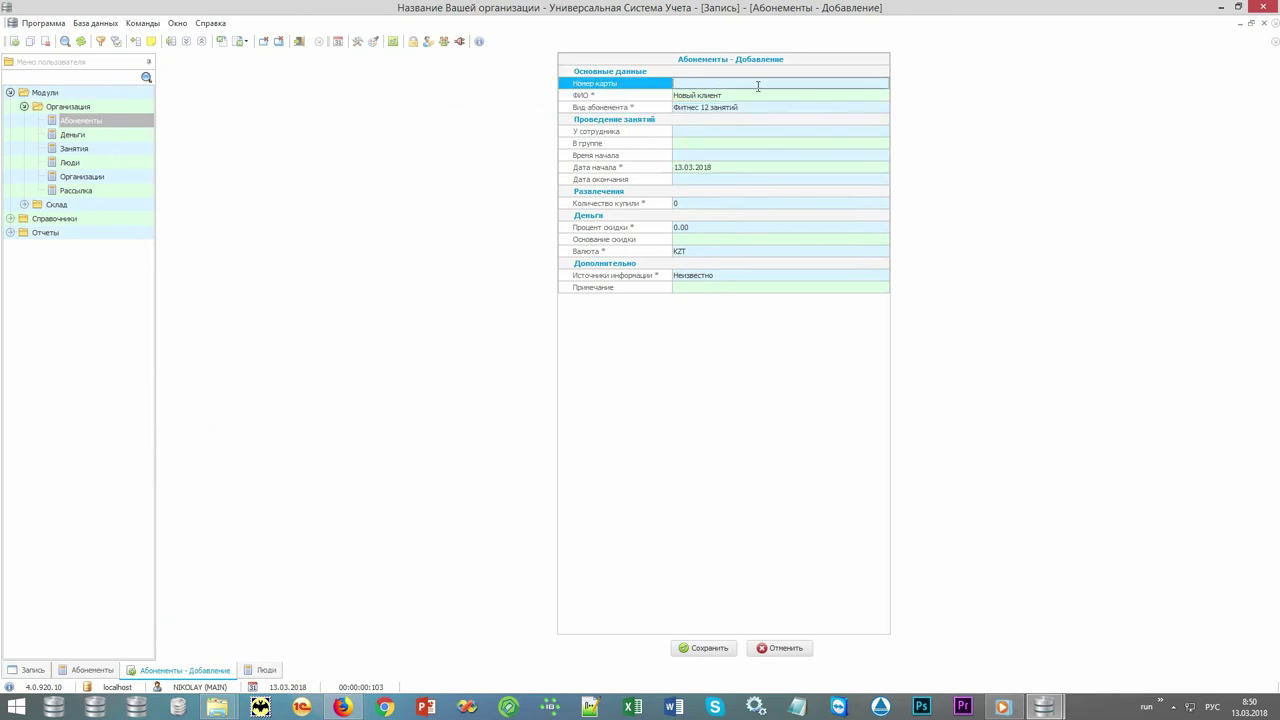
pyautogui.write('123')
pyautogui.click(646, 132)
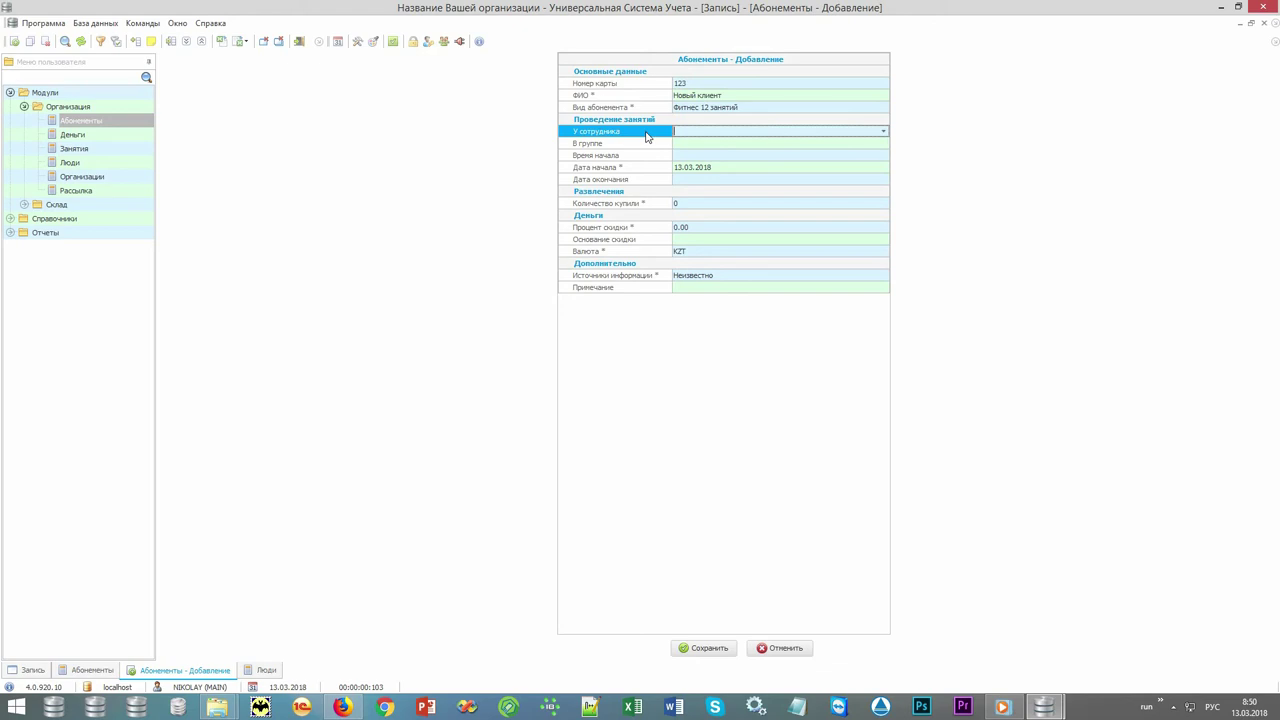
pyautogui.click(637, 146)
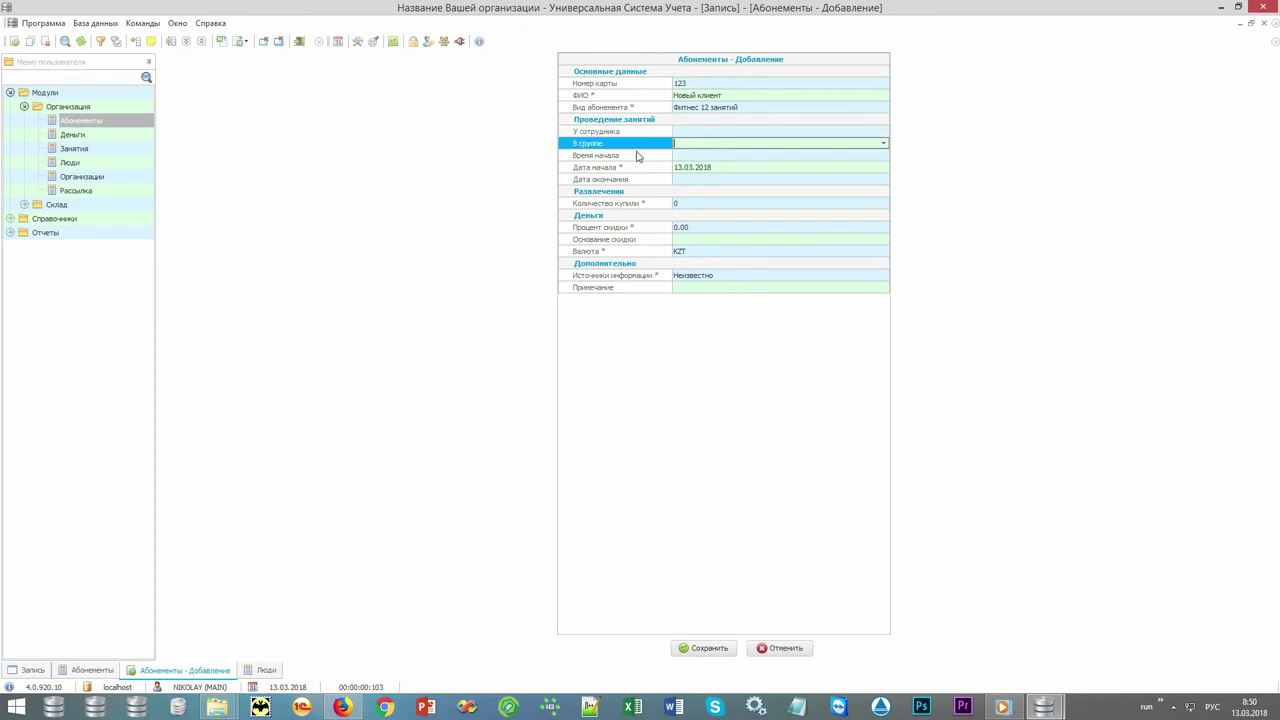
pyautogui.click(637, 157)
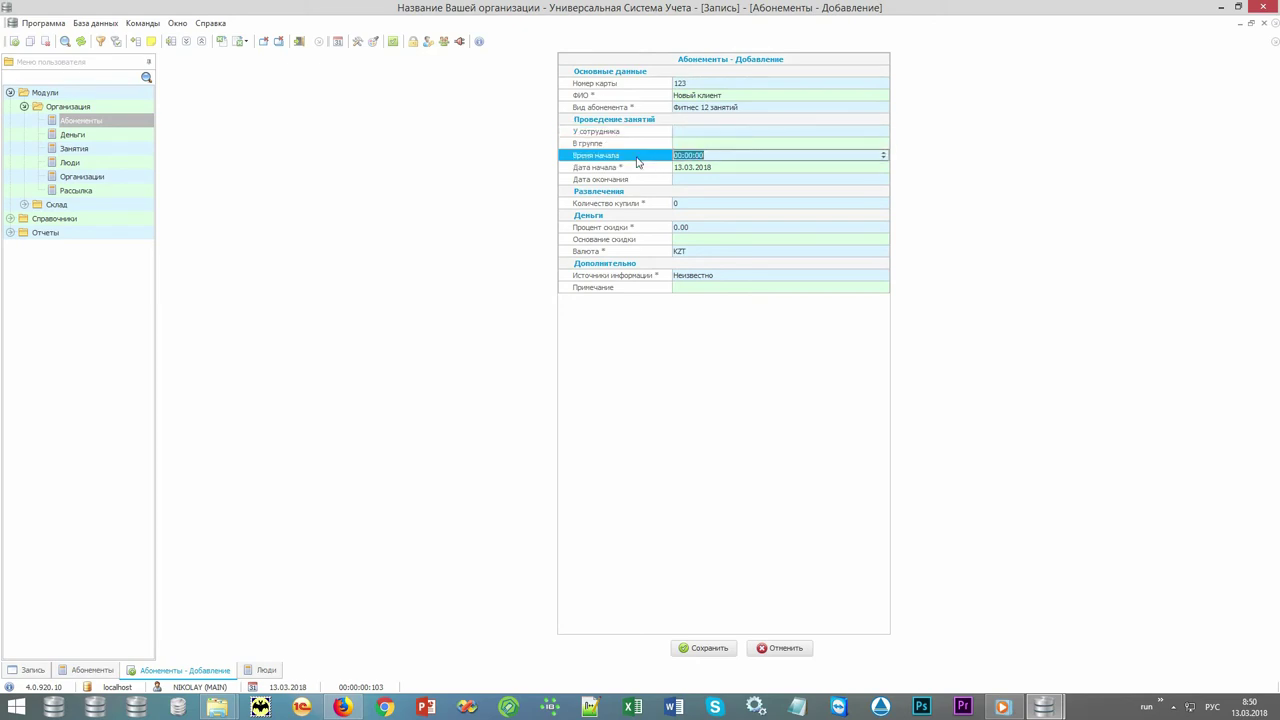
pyautogui.click(704, 648)
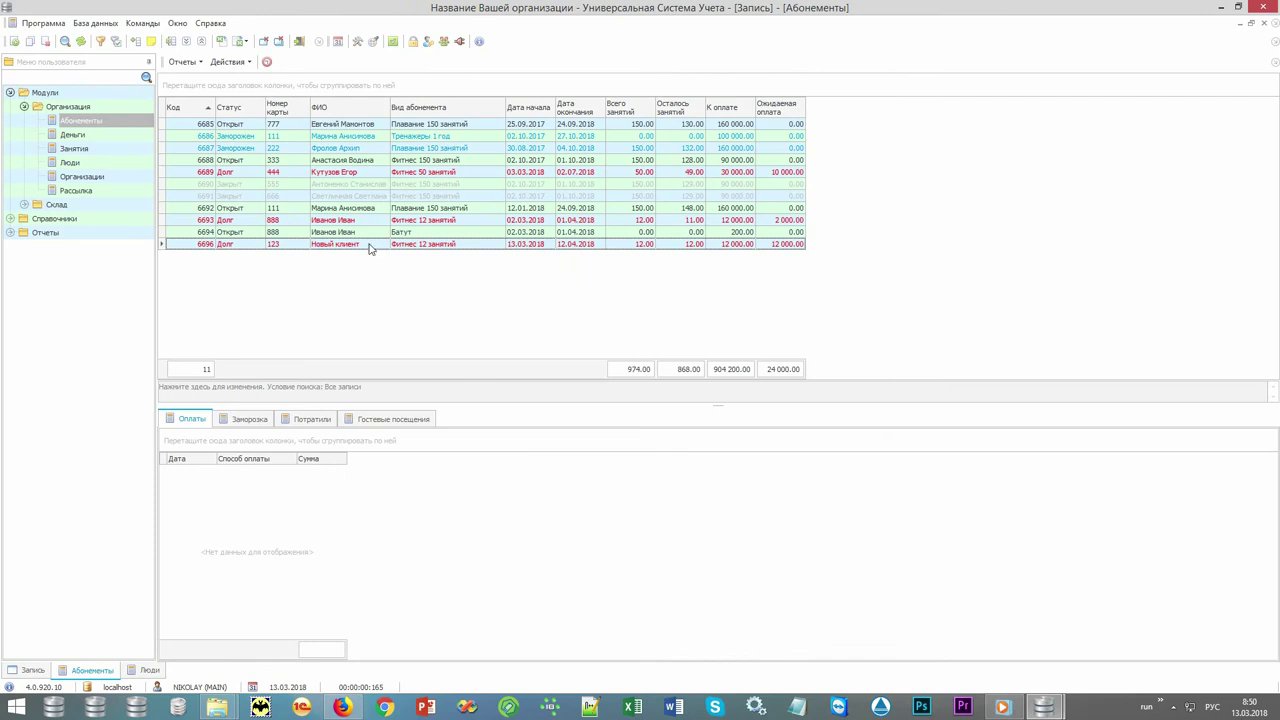
# Select the new subscription and check the room schedule in Запись.
pyautogui.click(372, 245)
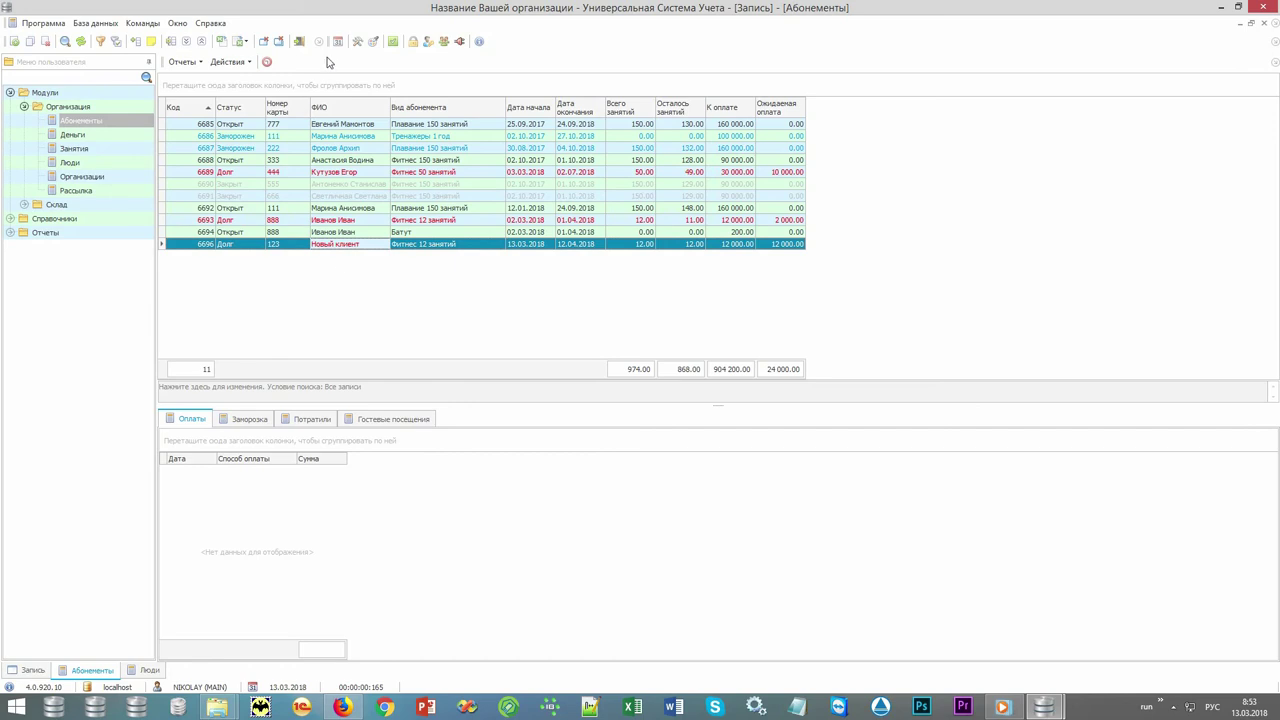
pyautogui.click(338, 41)
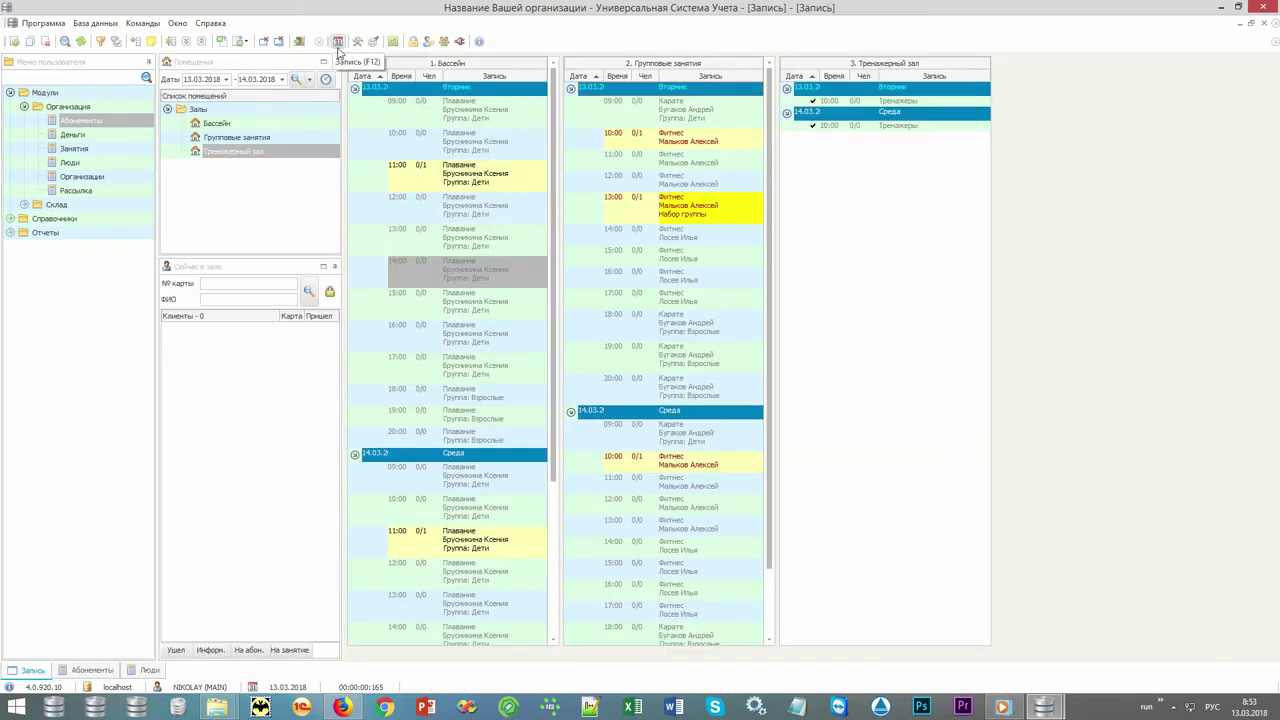
pyautogui.click(295, 82)
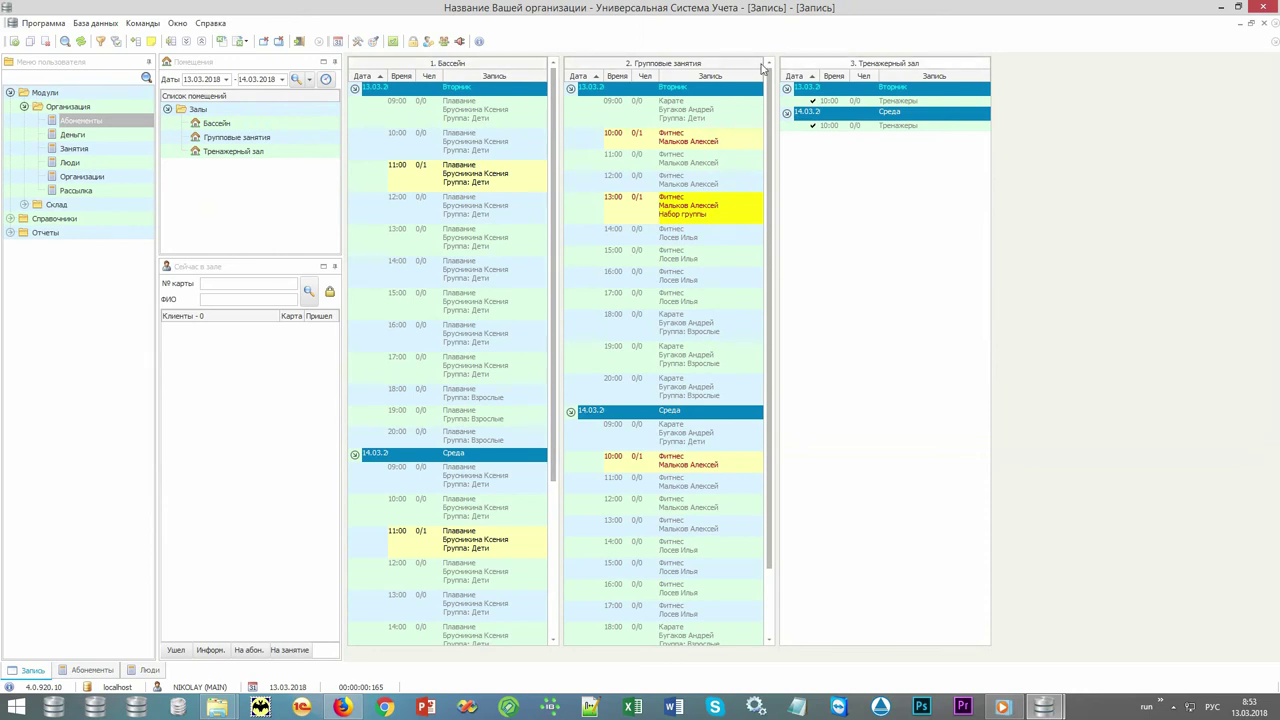
# Return to Абонементы, select the new subscription and open its Действия list.
pyautogui.click(100, 670)
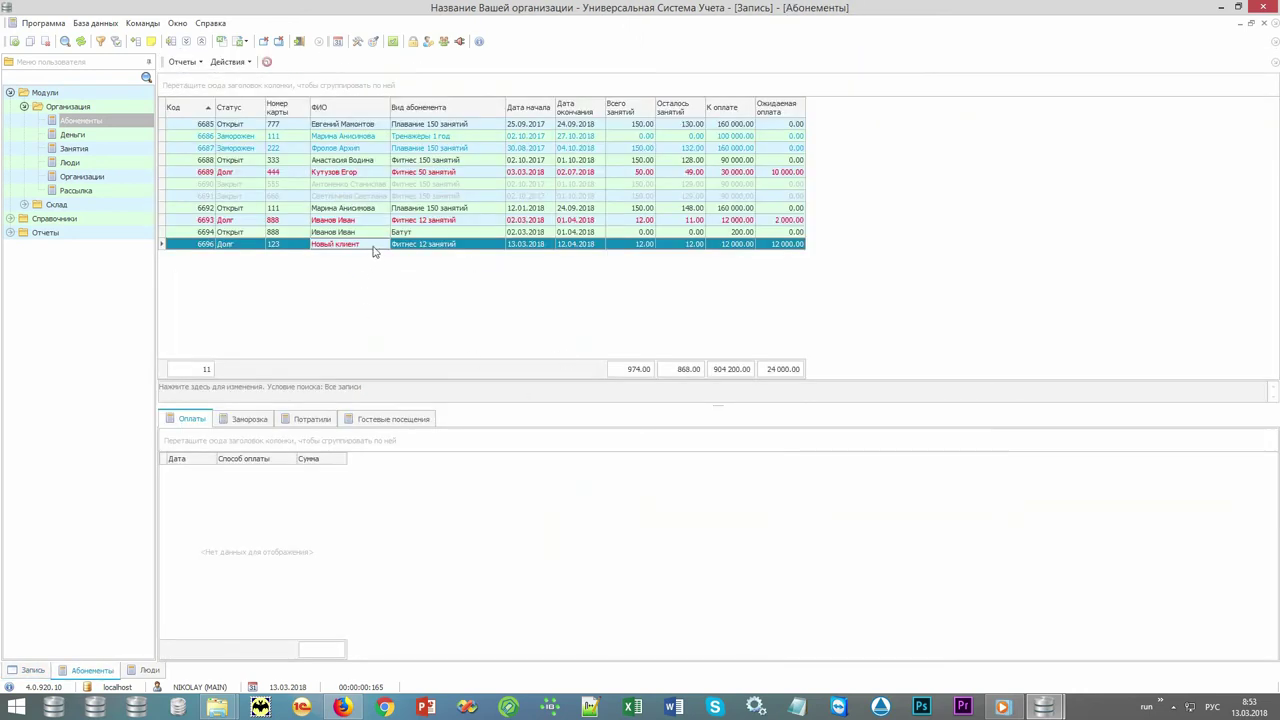
pyautogui.click(410, 248)
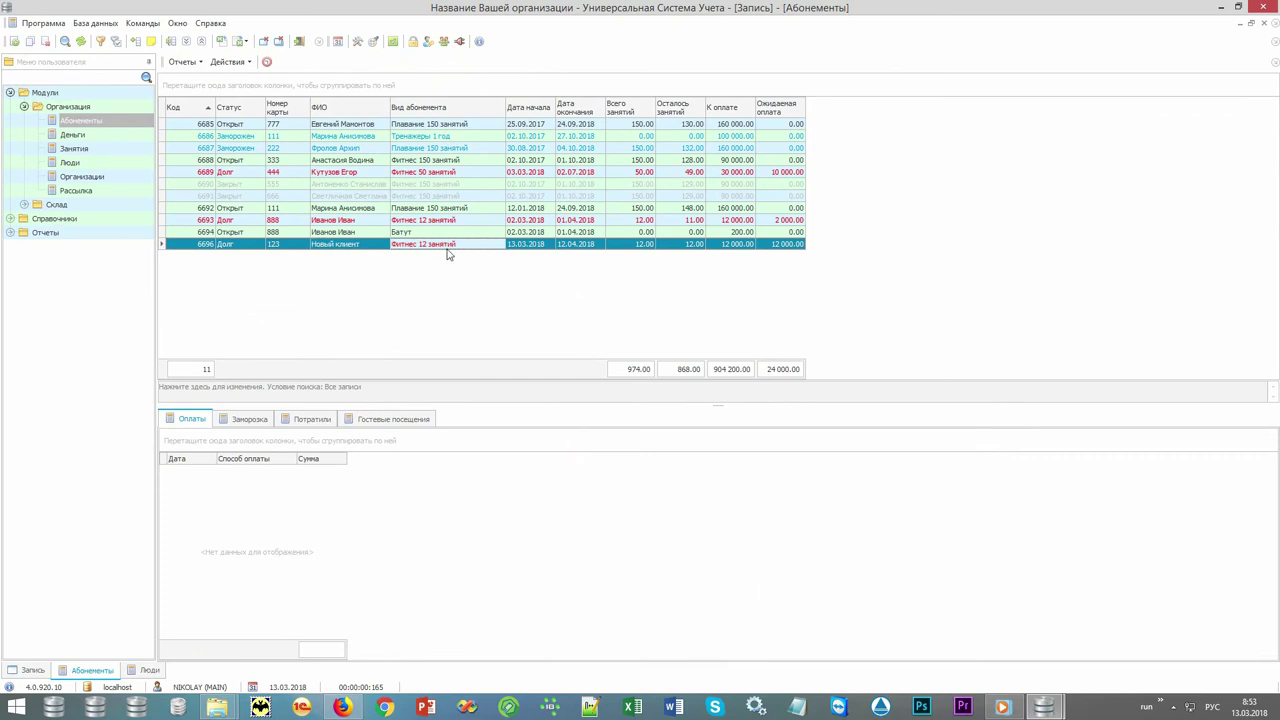
pyautogui.click(240, 62)
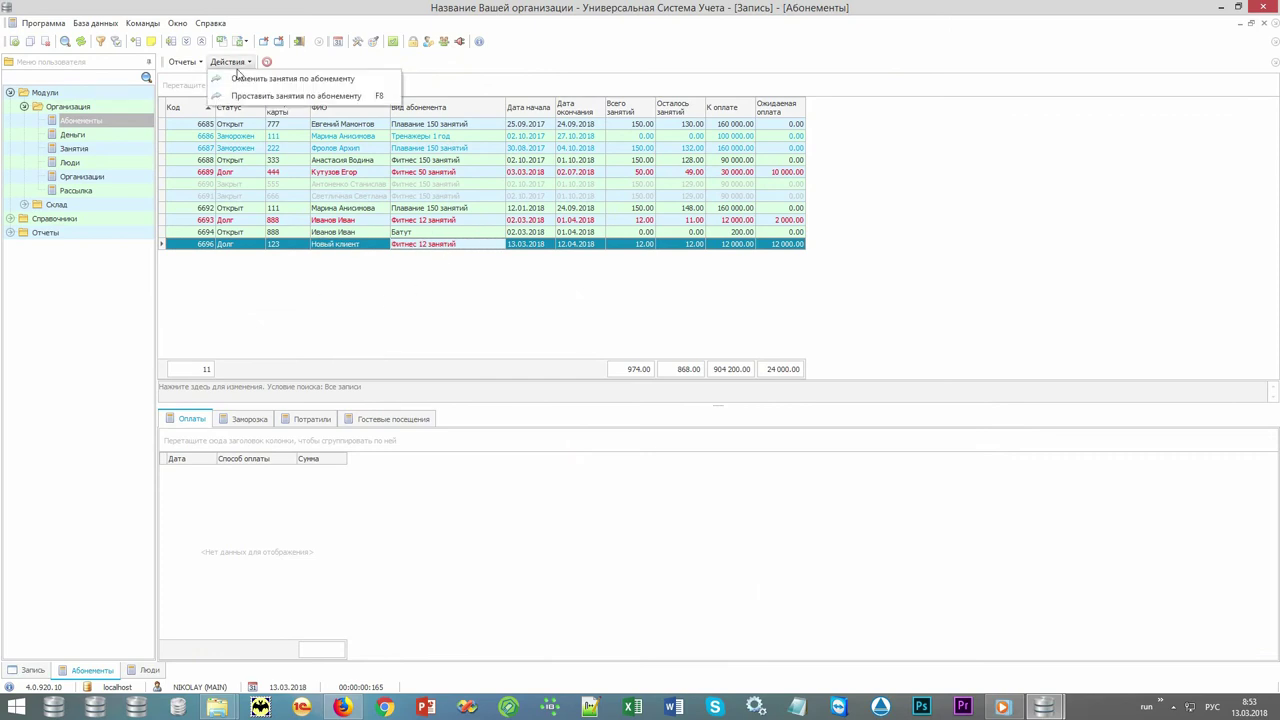
# Schedule the 12 Фитнес sessions with day-by-day editing, swapping 13.03.2018 10:00 for 12:00, and save.
pyautogui.click(292, 104)
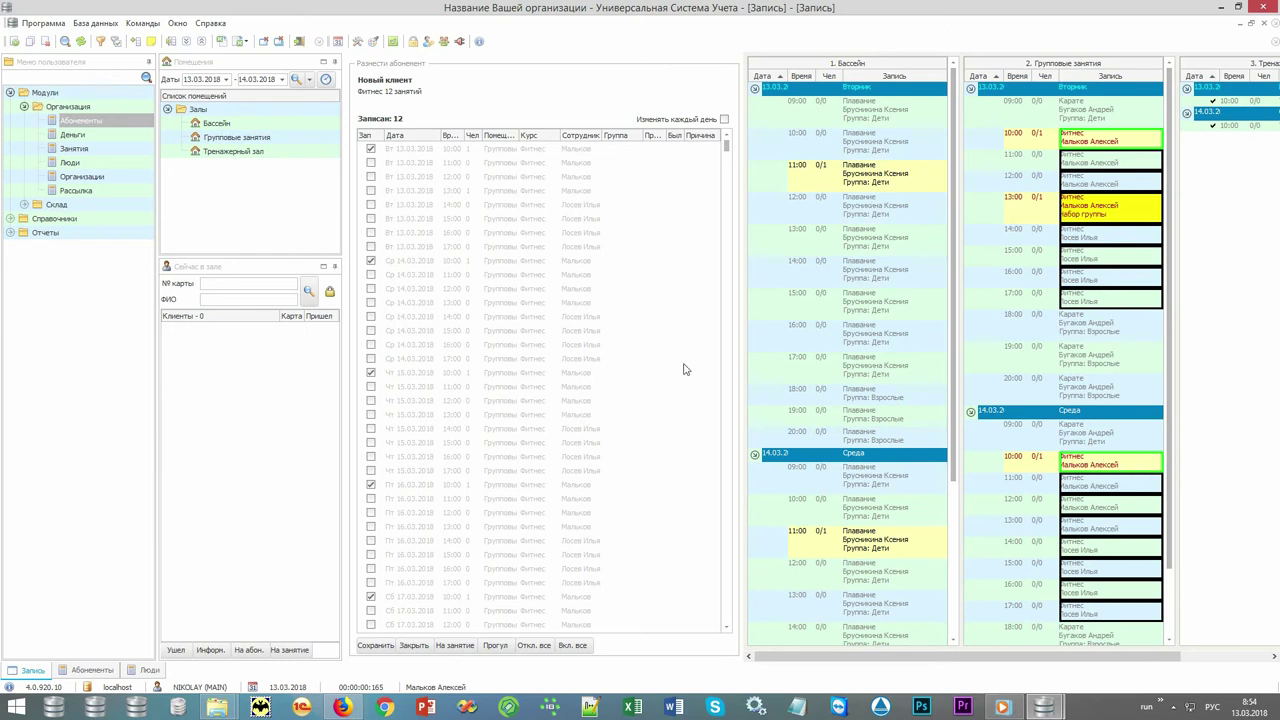
pyautogui.click(724, 119)
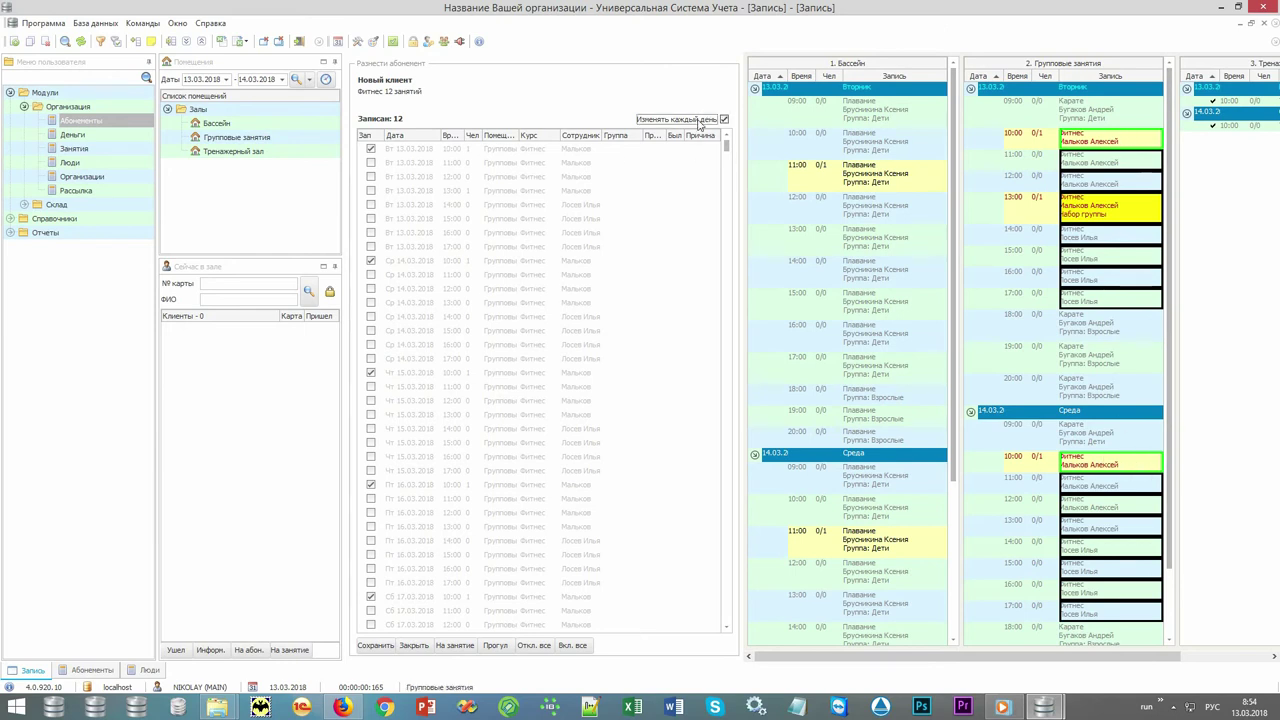
pyautogui.click(372, 149)
pyautogui.click(372, 149)
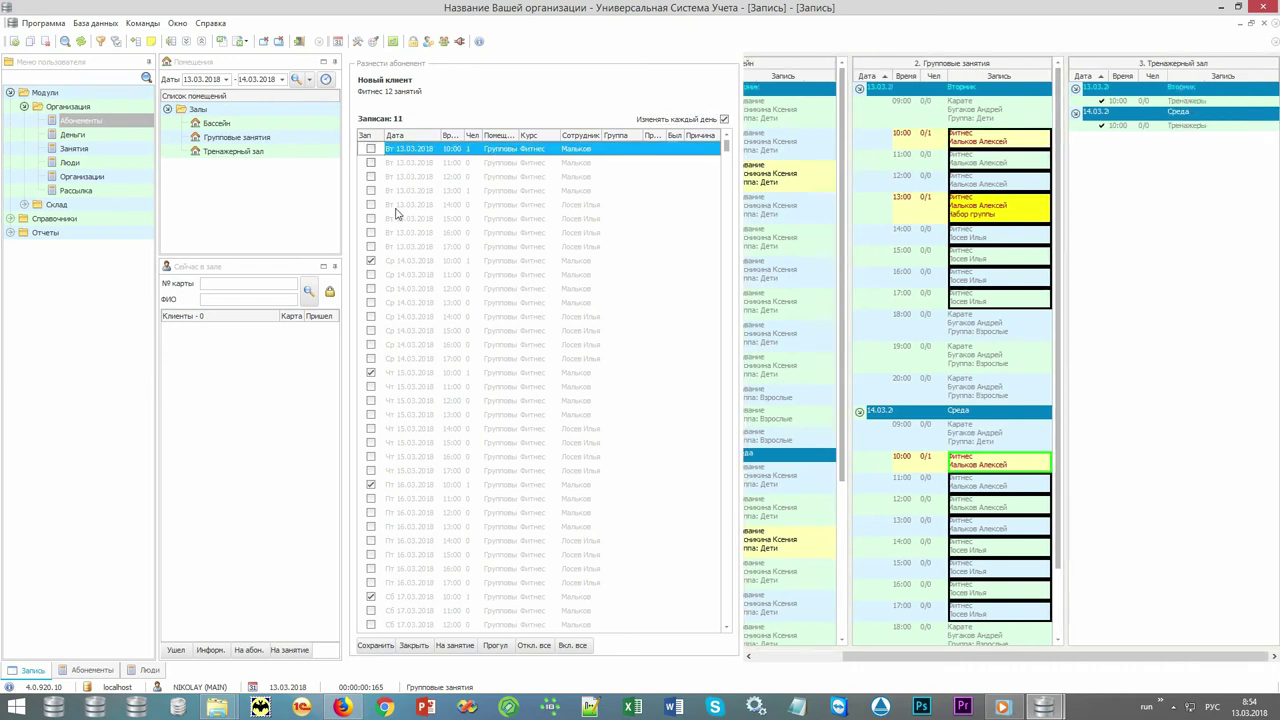
pyautogui.click(370, 177)
pyautogui.click(370, 177)
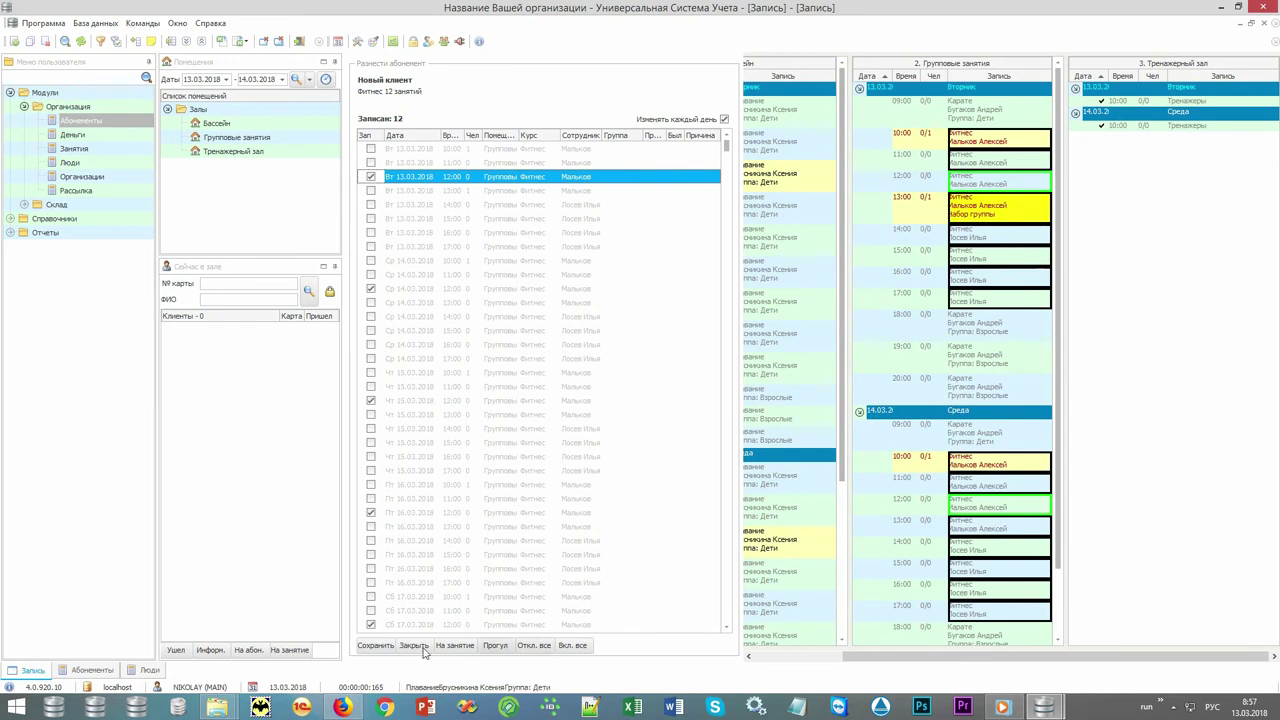
pyautogui.click(364, 646)
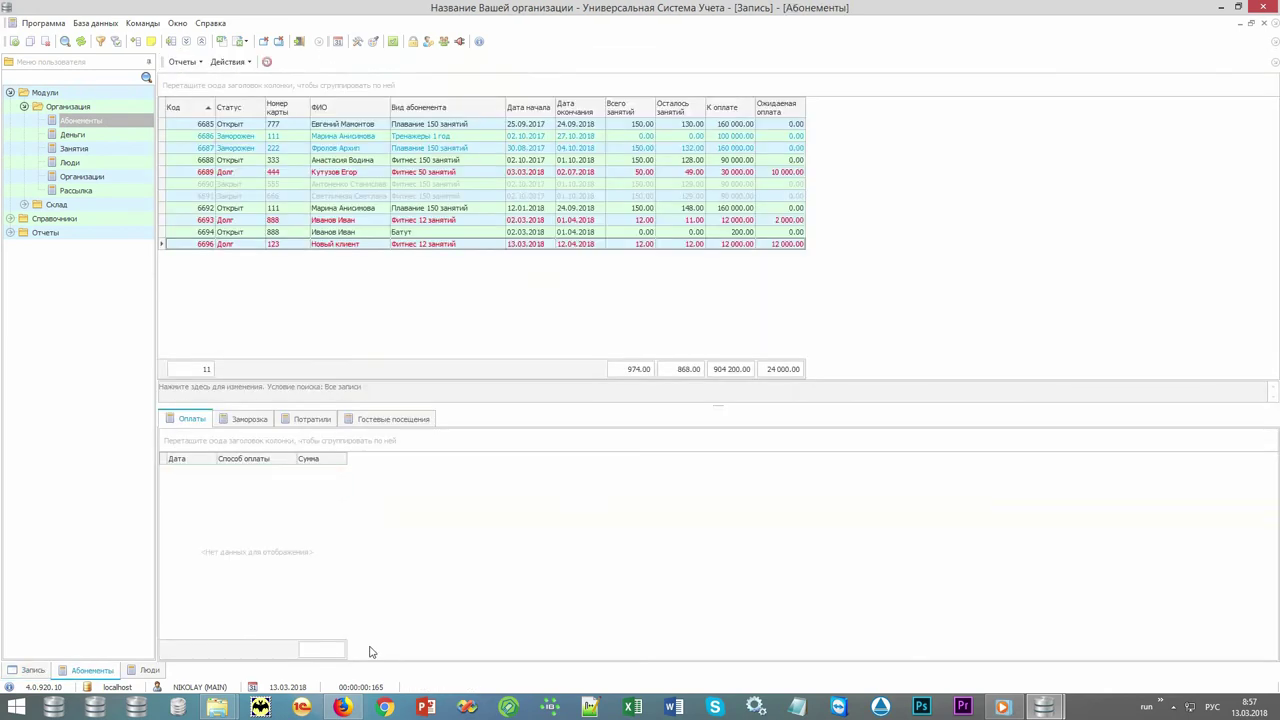
# Add a 10000 payment to Новый клиент's subscription, which had 12 000.00 due.
pyautogui.click(449, 246)
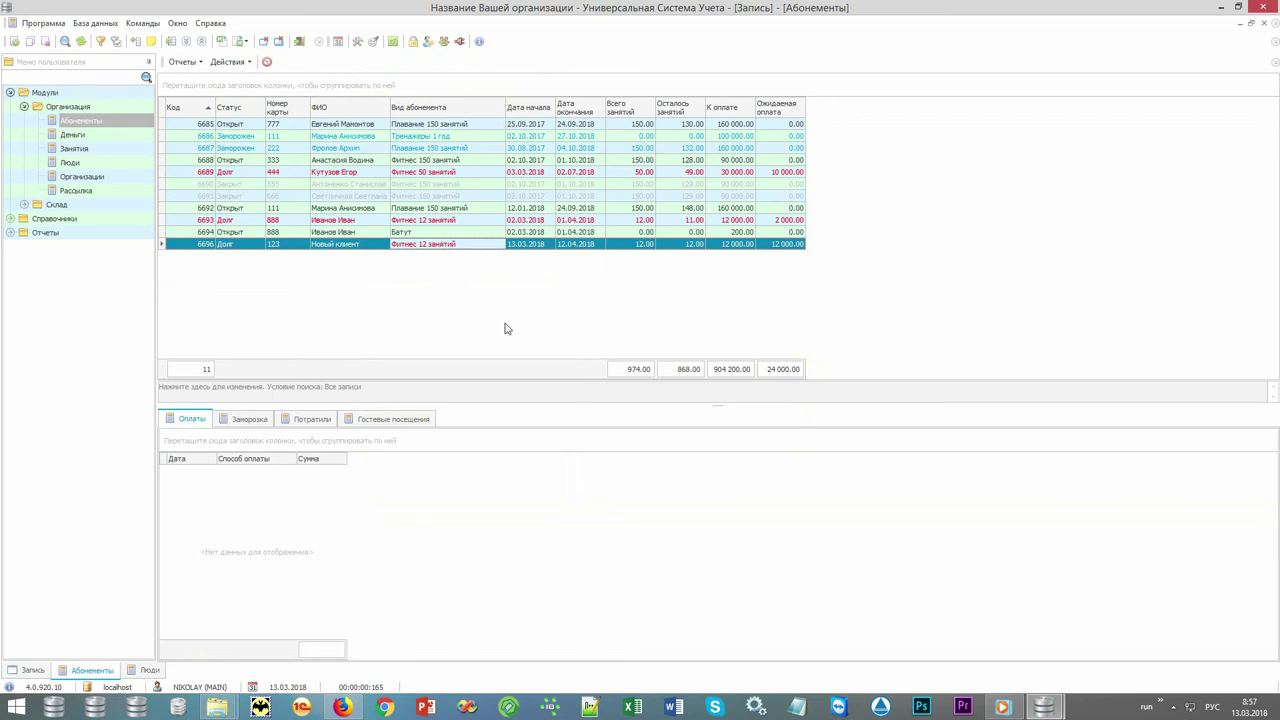
pyautogui.click(740, 245)
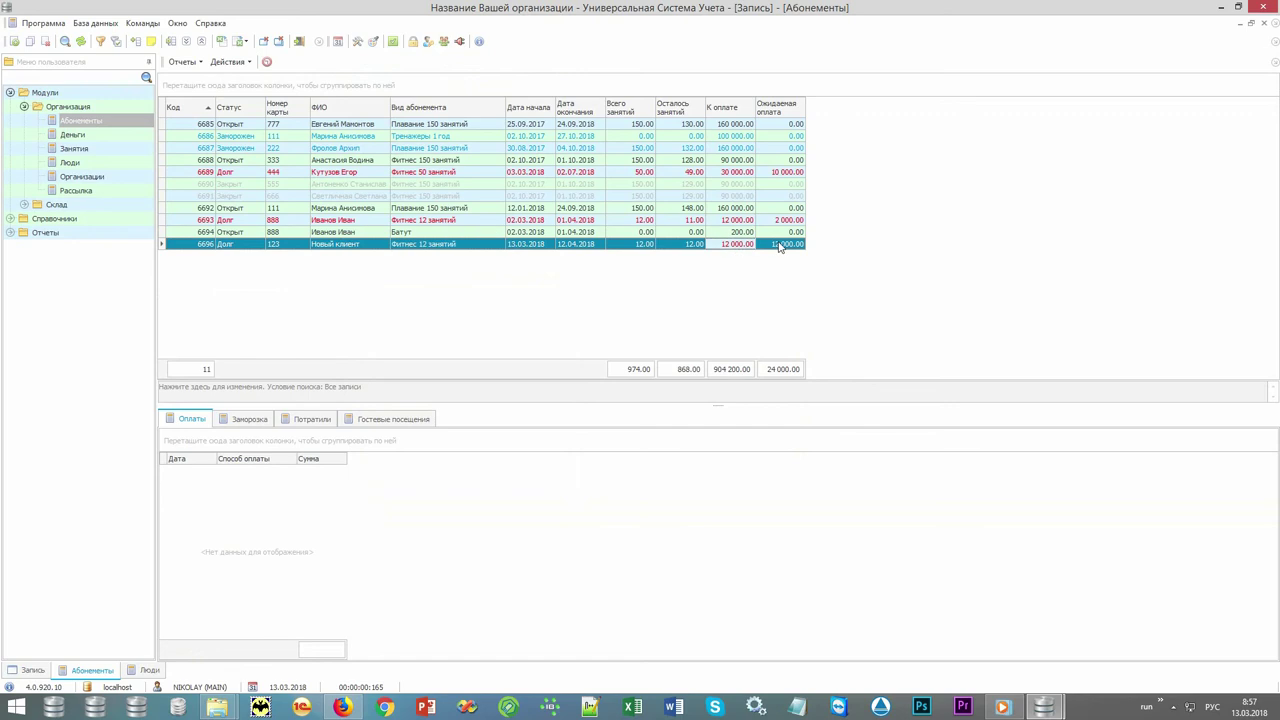
pyautogui.rightClick(318, 259)
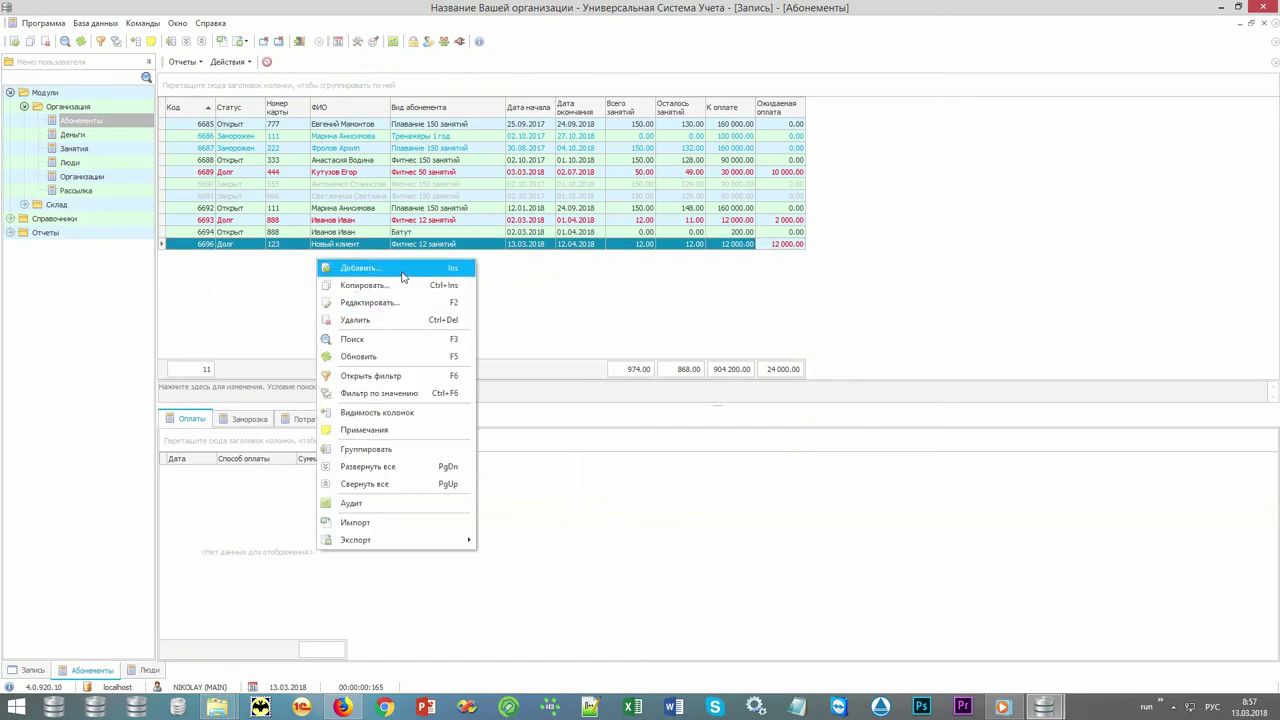
pyautogui.click(401, 270)
pyautogui.write('10000')
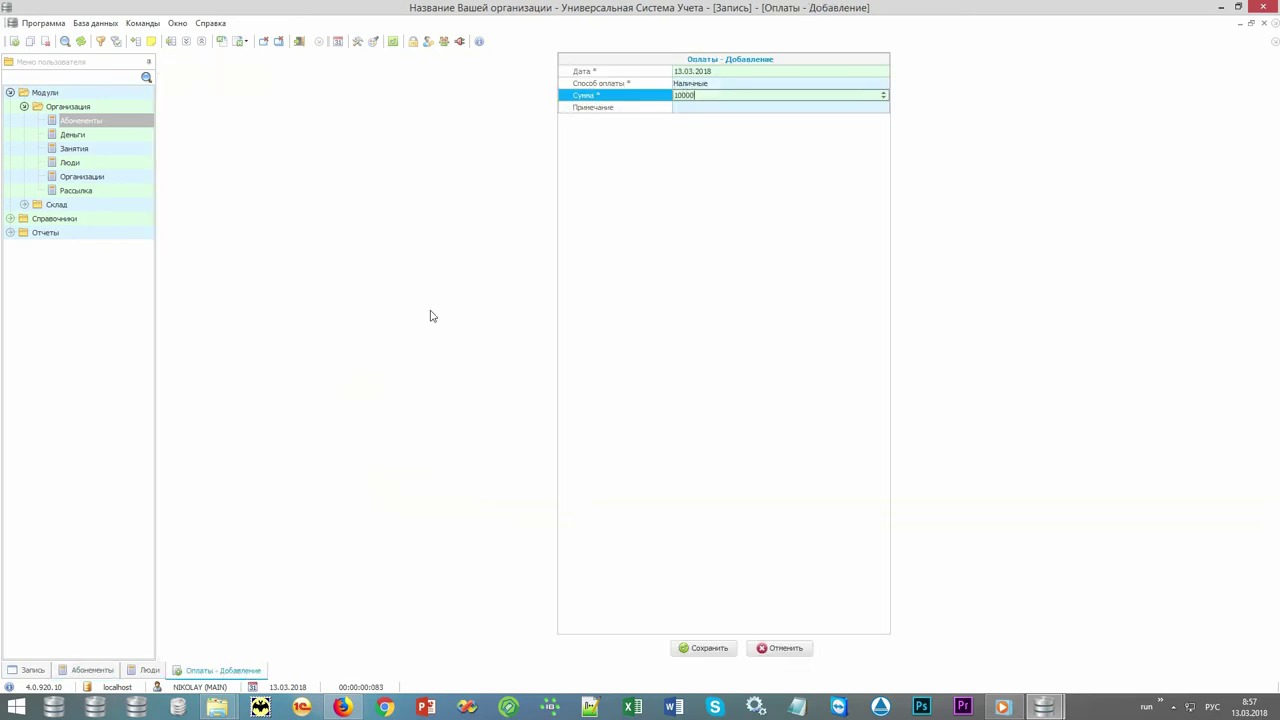
pyautogui.press('Return')
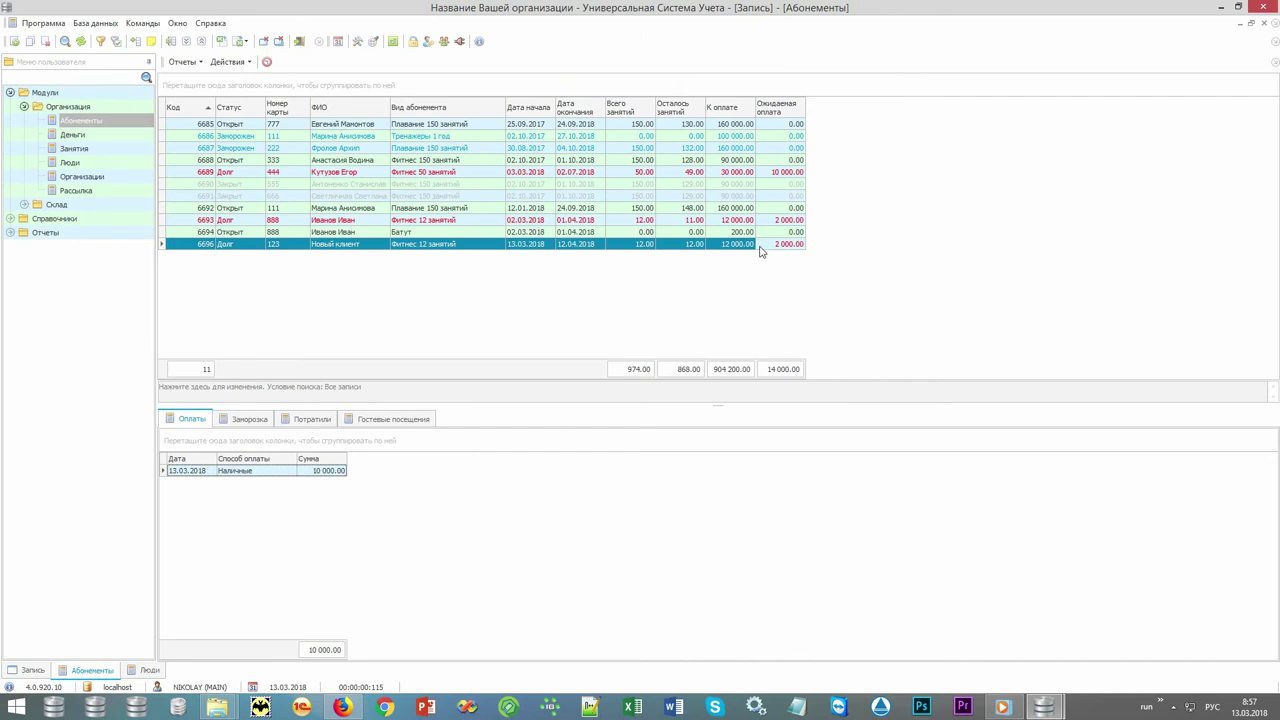
# Confirm 2 000.00 is still expected and select the new 10 000.00 payment.
pyautogui.click(745, 244)
pyautogui.click(771, 245)
pyautogui.click(255, 471)
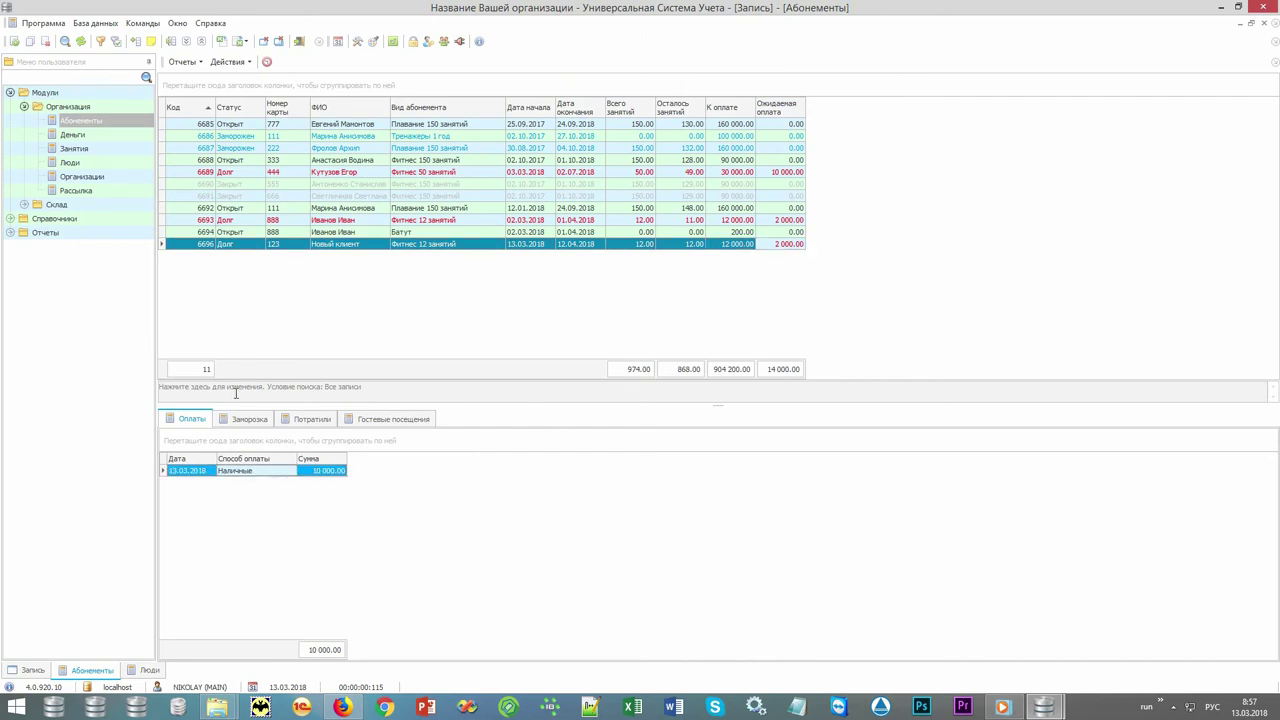
# View the cash receipt order for the payment, then close it.
pyautogui.click(184, 62)
pyautogui.click(198, 97)
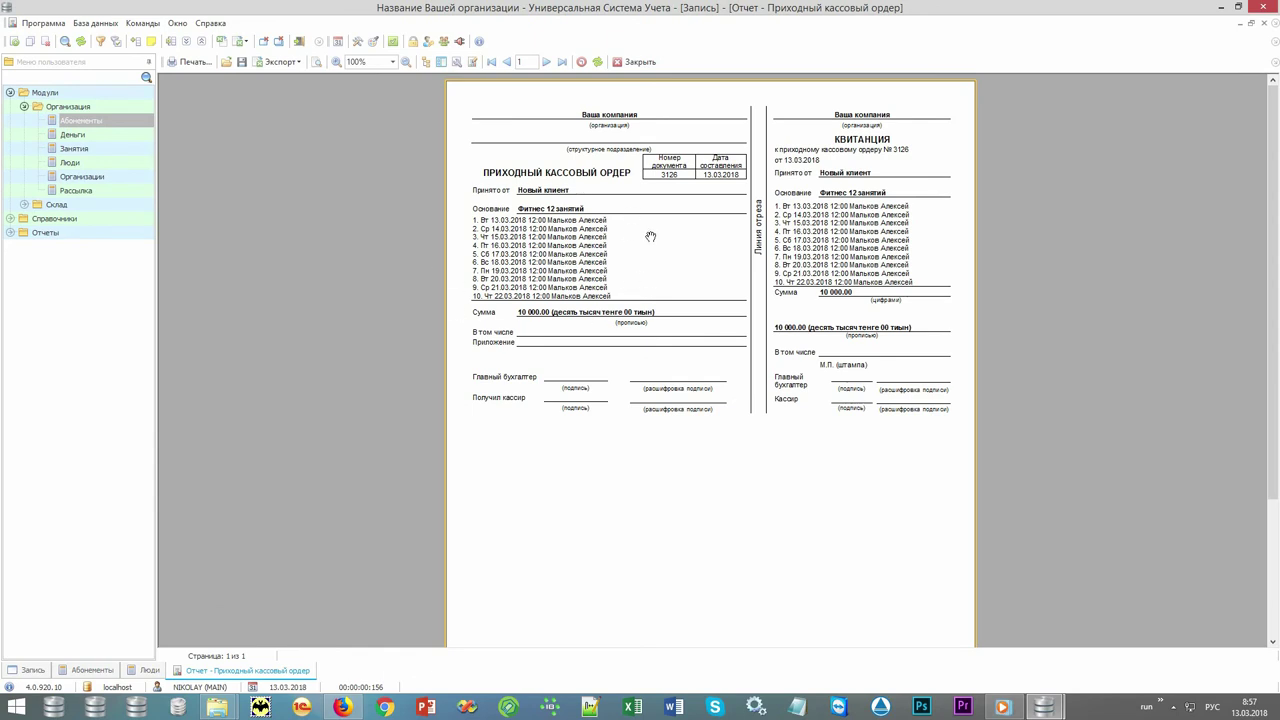
pyautogui.click(634, 64)
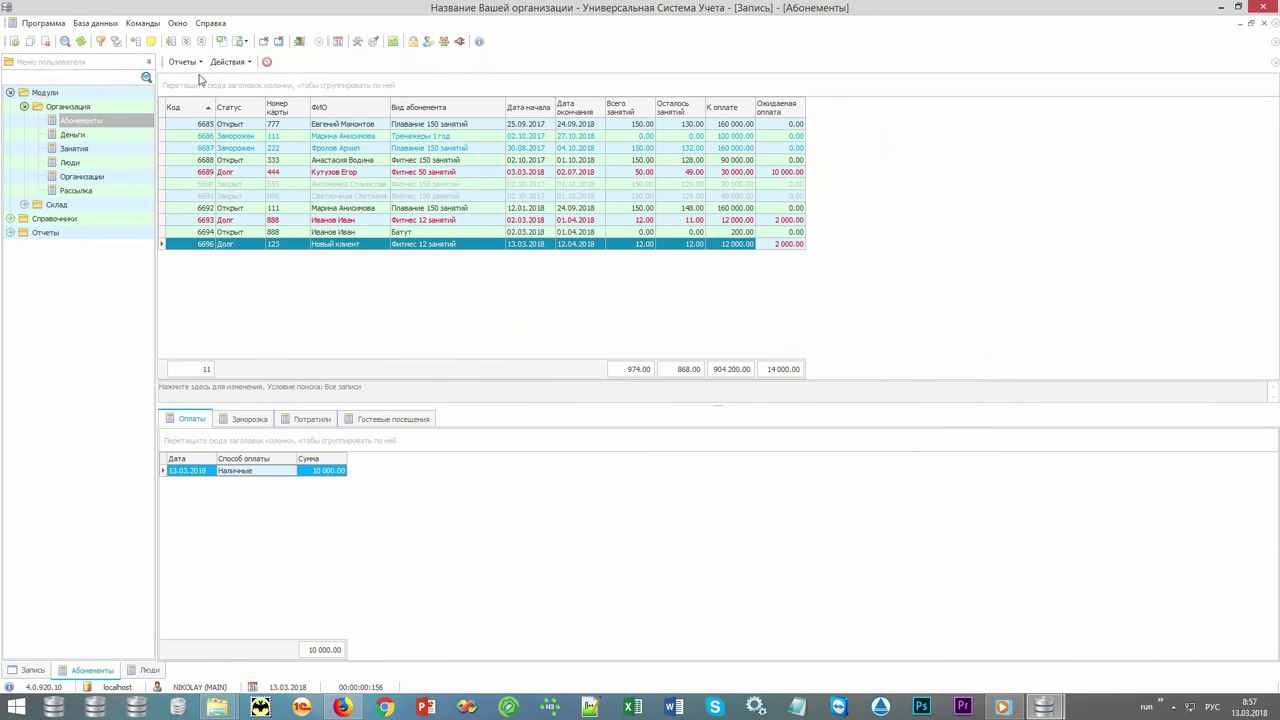
# Generate the Выписка statement for the new subscription and close the preview.
pyautogui.click(199, 62)
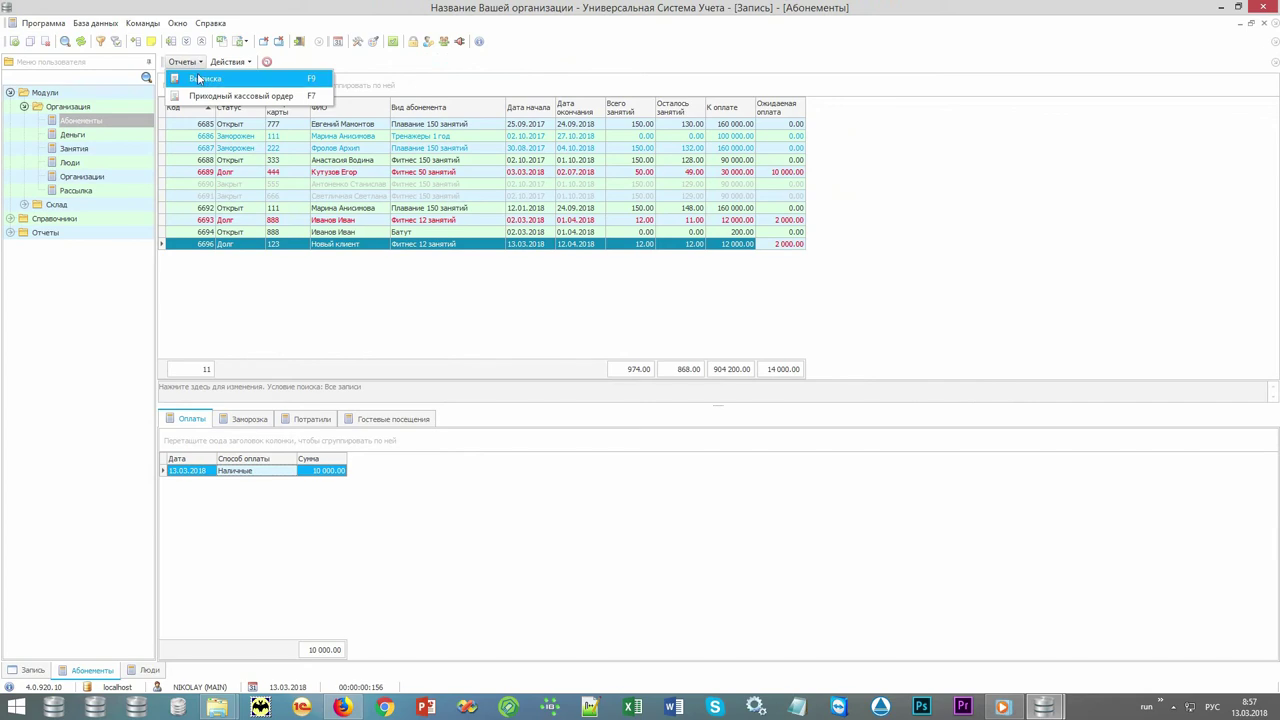
pyautogui.click(237, 82)
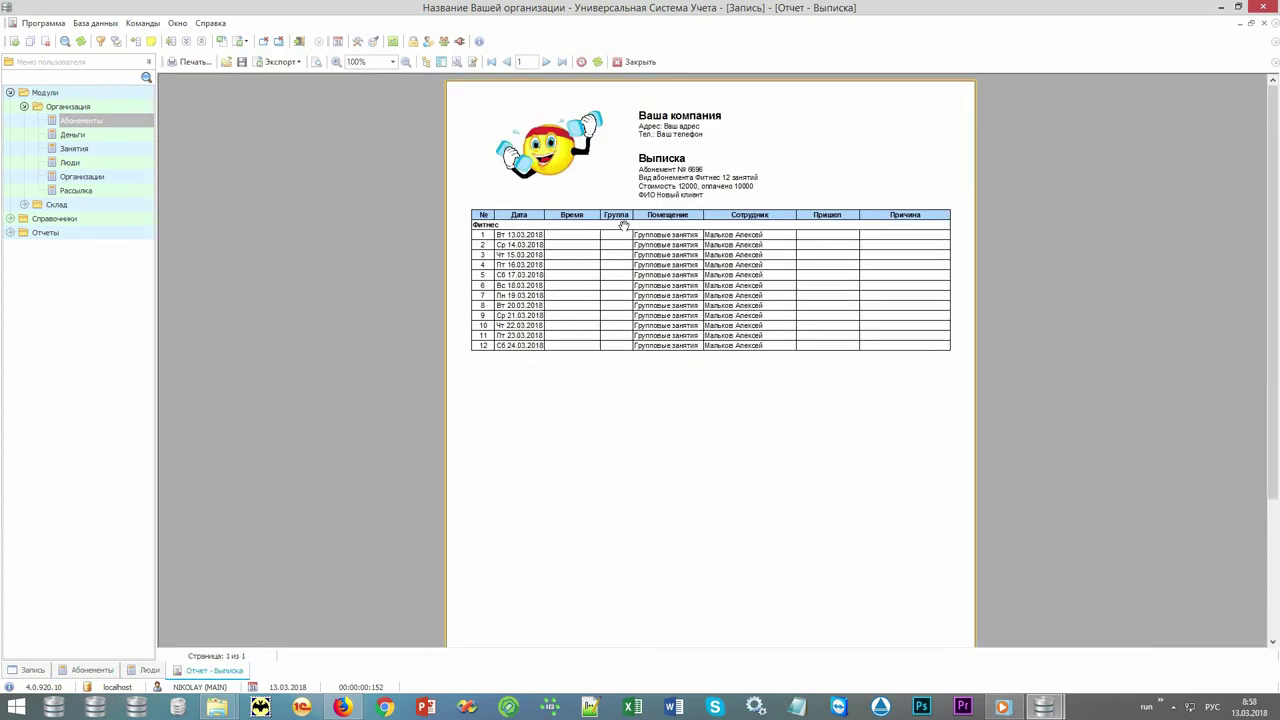
pyautogui.click(641, 62)
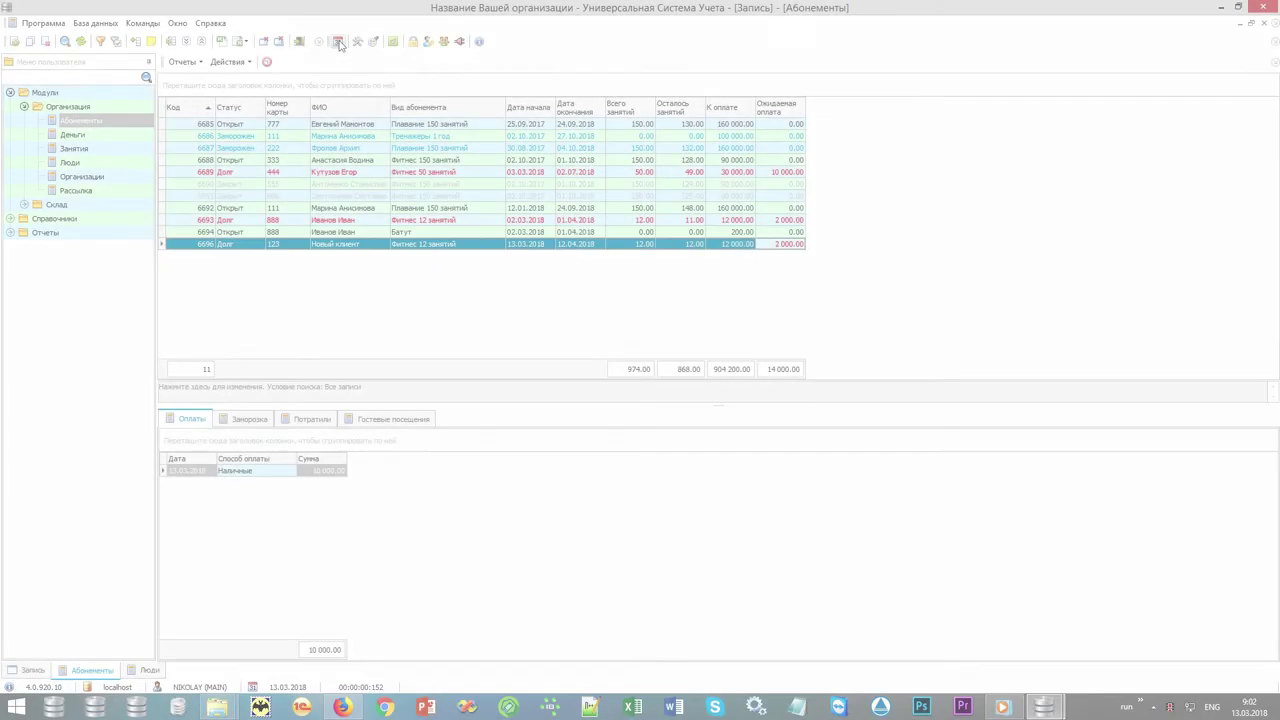
# Show the Запись schedule and focus the № карты field in Сейчас в зале.
pyautogui.click(338, 41)
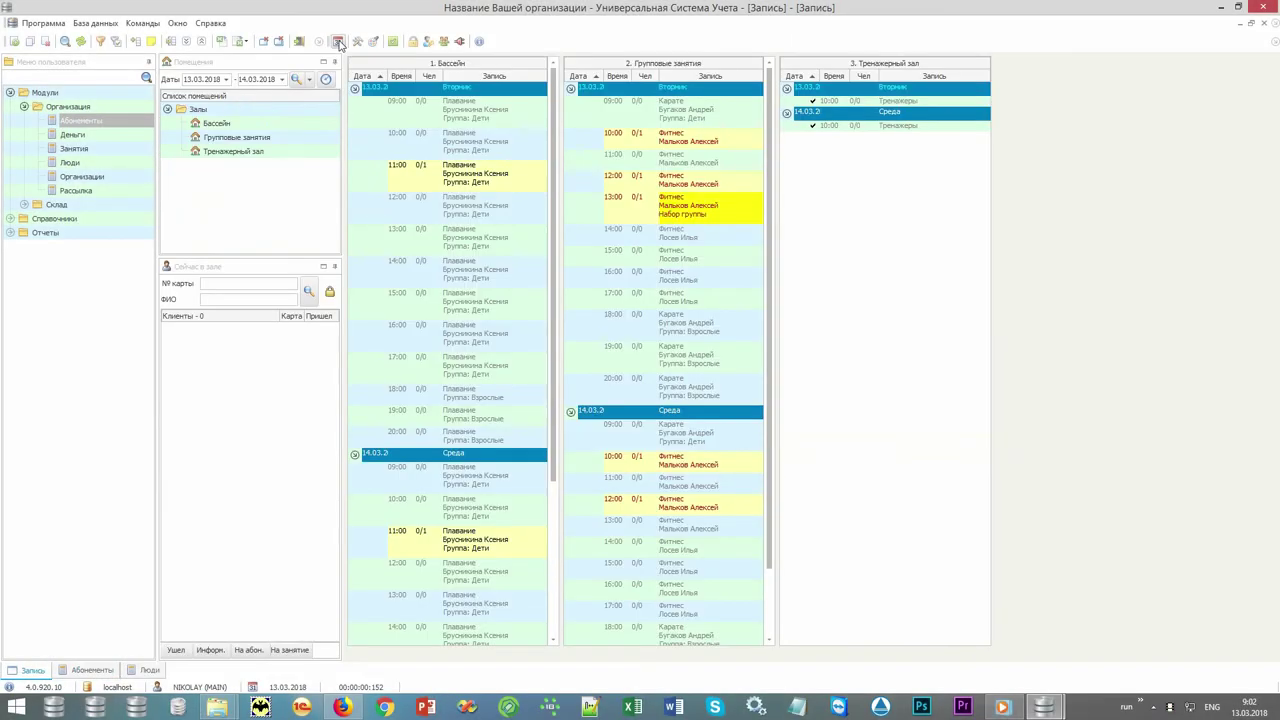
pyautogui.click(215, 285)
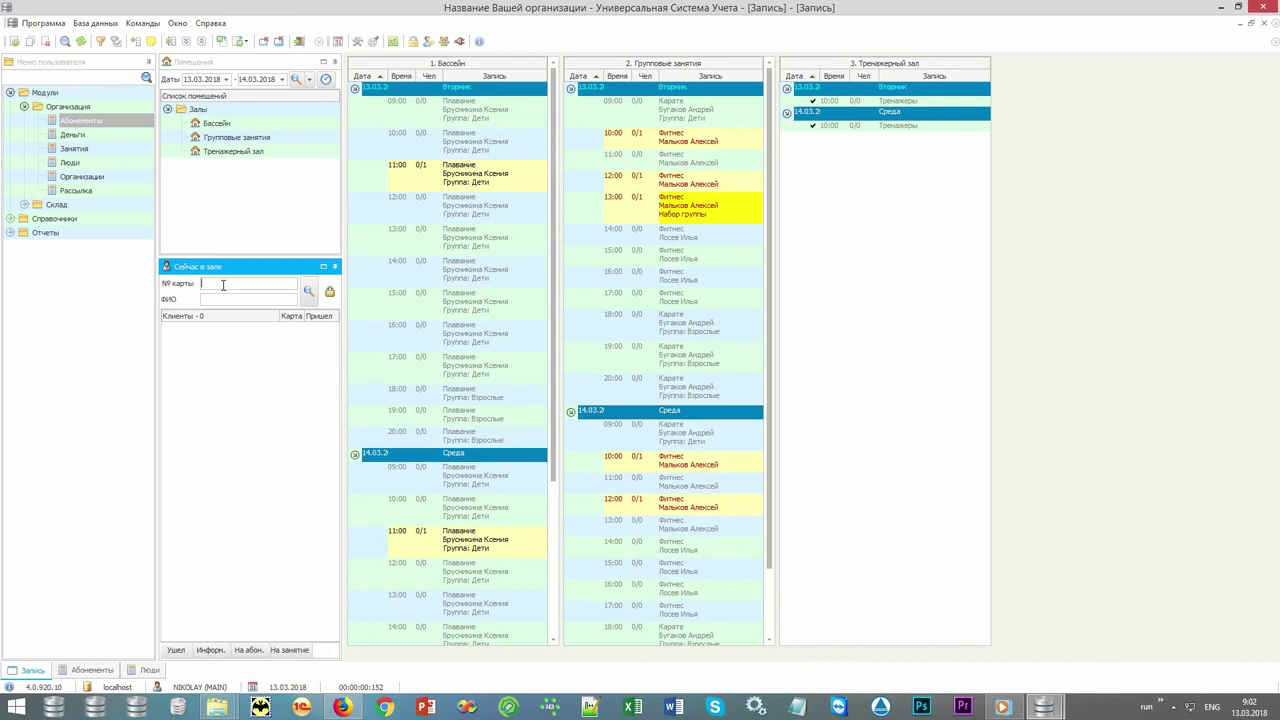
# Check in the clients with club cards 444 and 333 as arrived.
pyautogui.write('444')
pyautogui.press('Return')
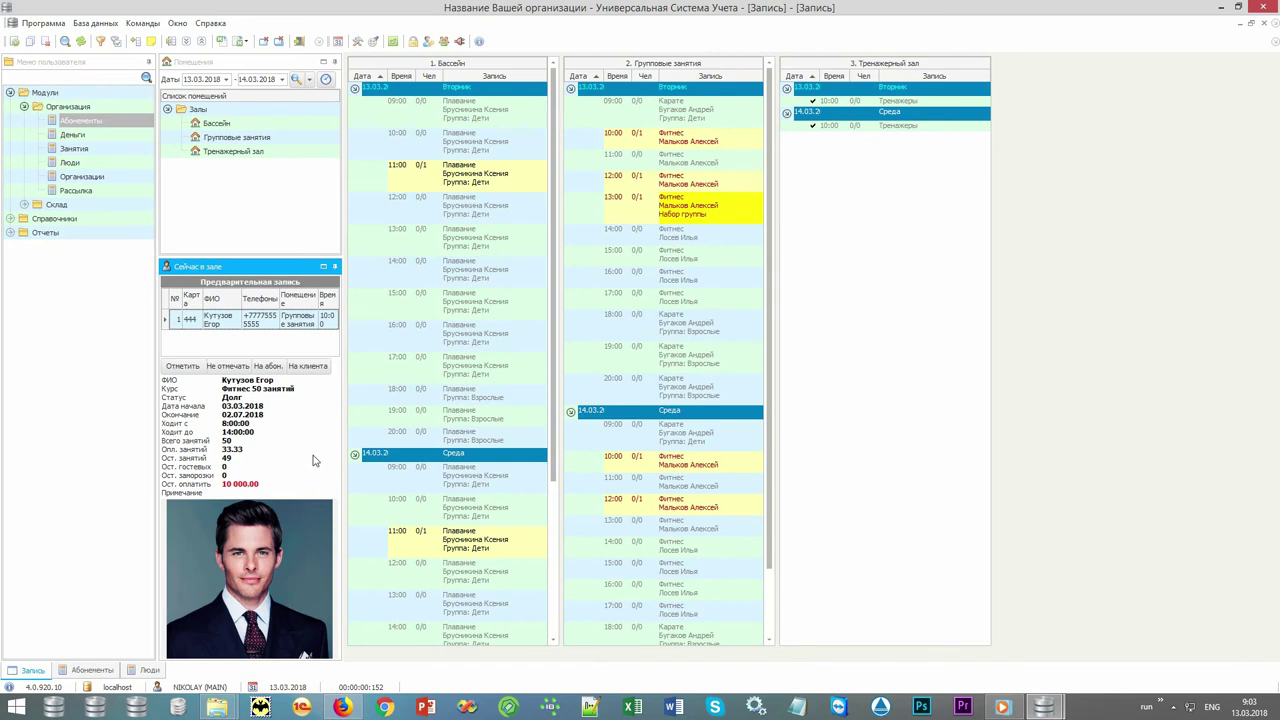
pyautogui.click(193, 368)
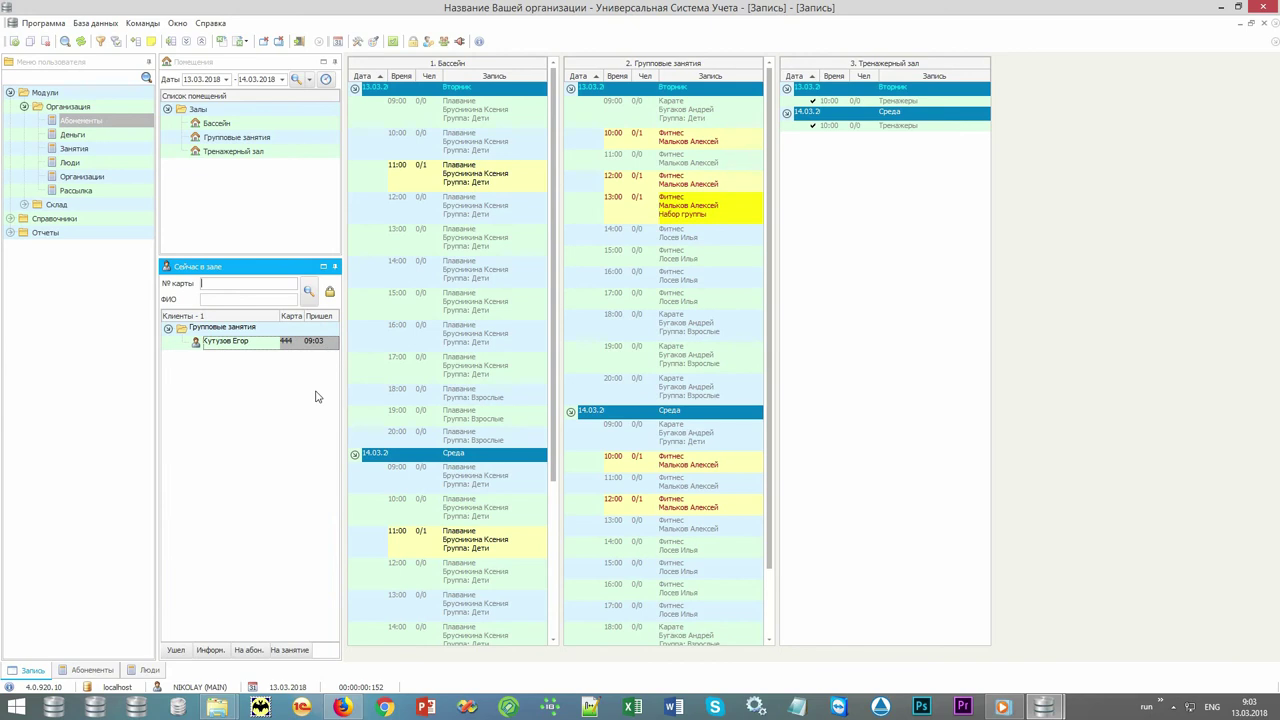
pyautogui.write('333')
pyautogui.press('Return')
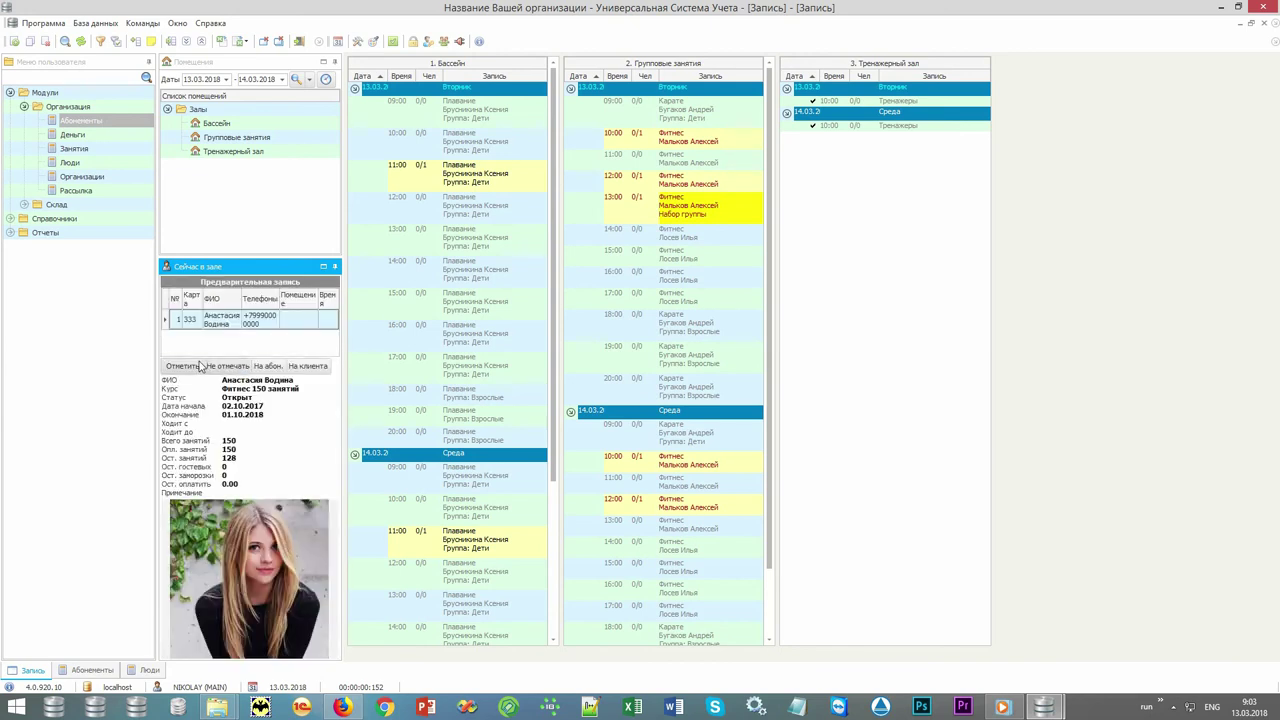
pyautogui.click(190, 366)
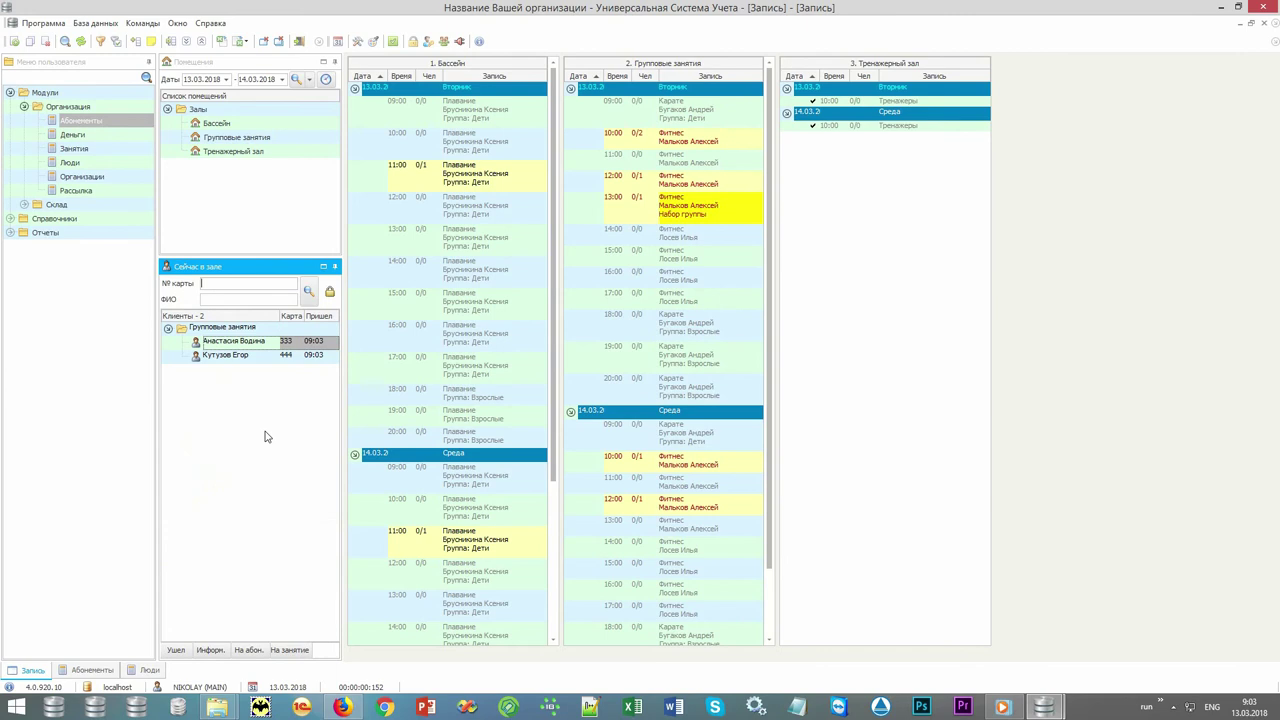
# Open the checked-in clients' profile cards, ending on the first client's.
pyautogui.doubleClick(240, 357)
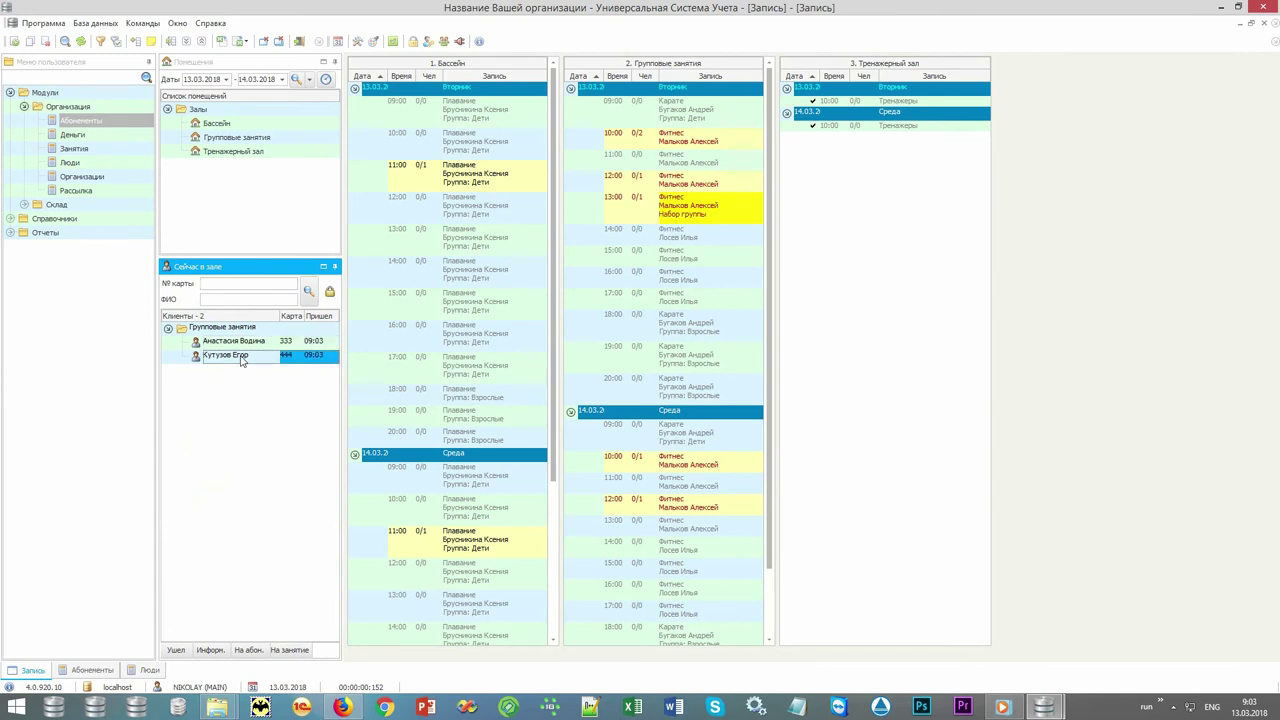
pyautogui.click(242, 343)
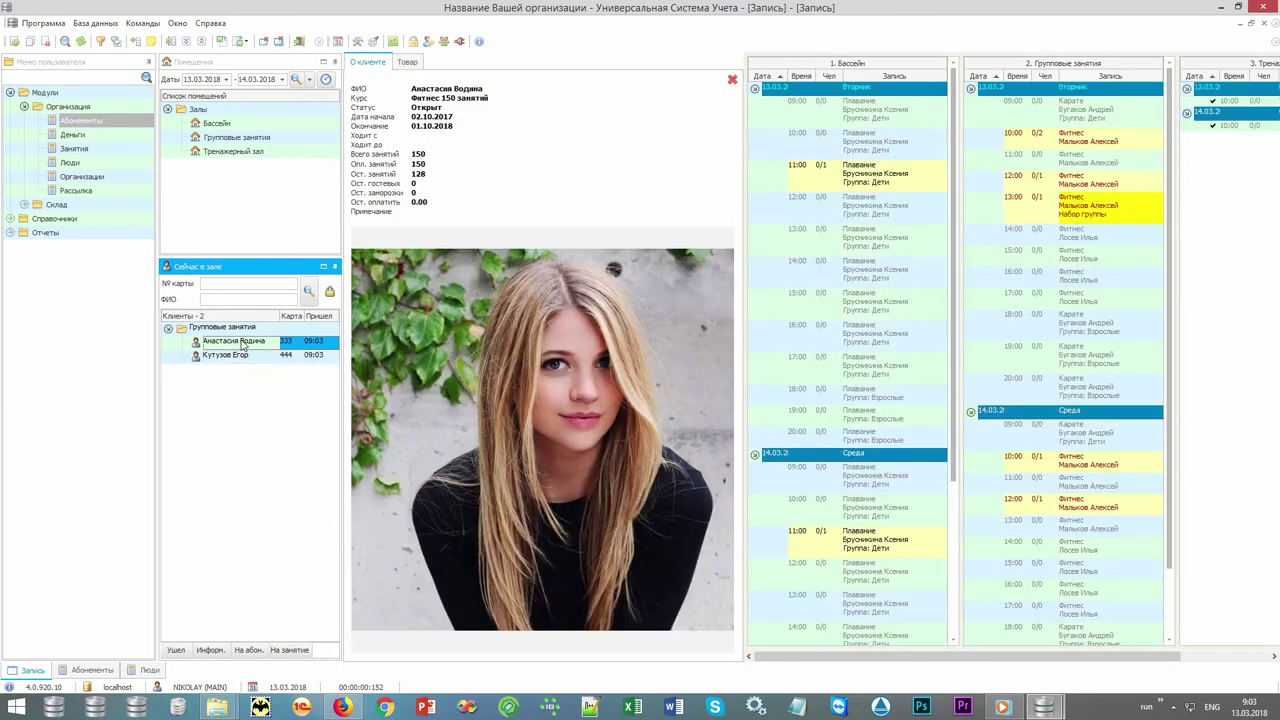
pyautogui.click(239, 357)
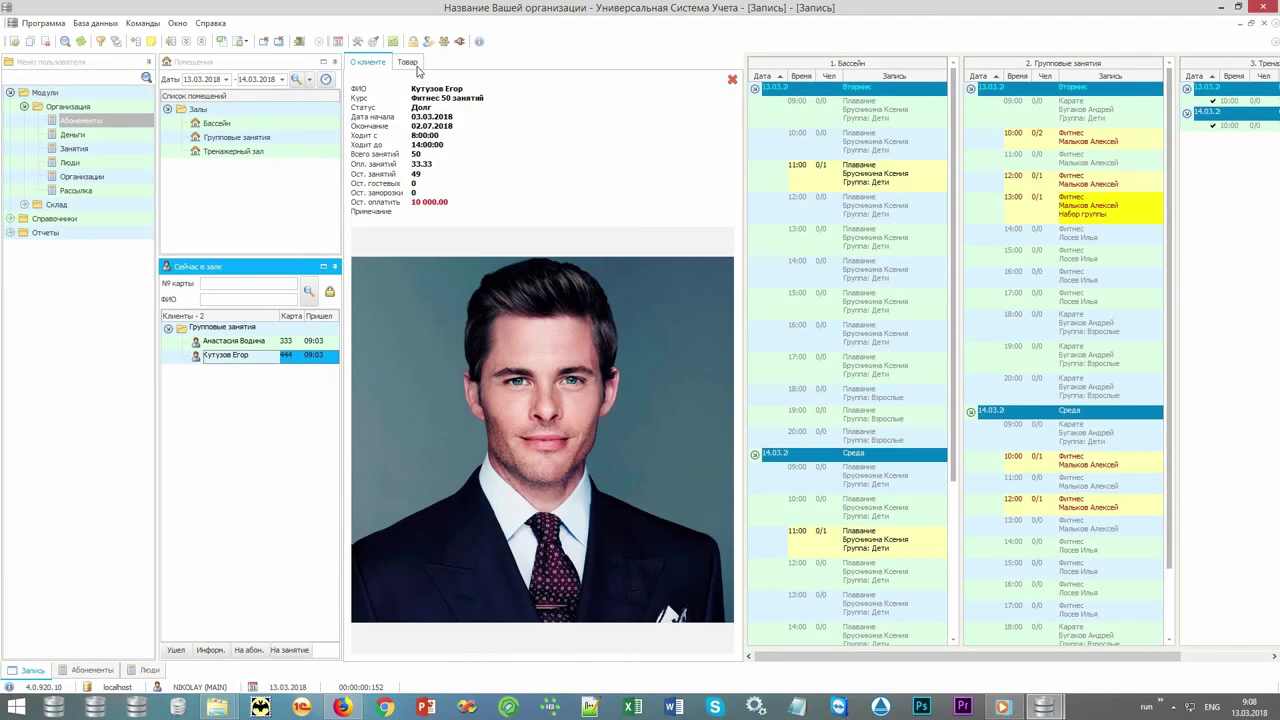
# Issue Ключ от шкафчика 1 from the Ключи warehouse to the client.
pyautogui.click(407, 62)
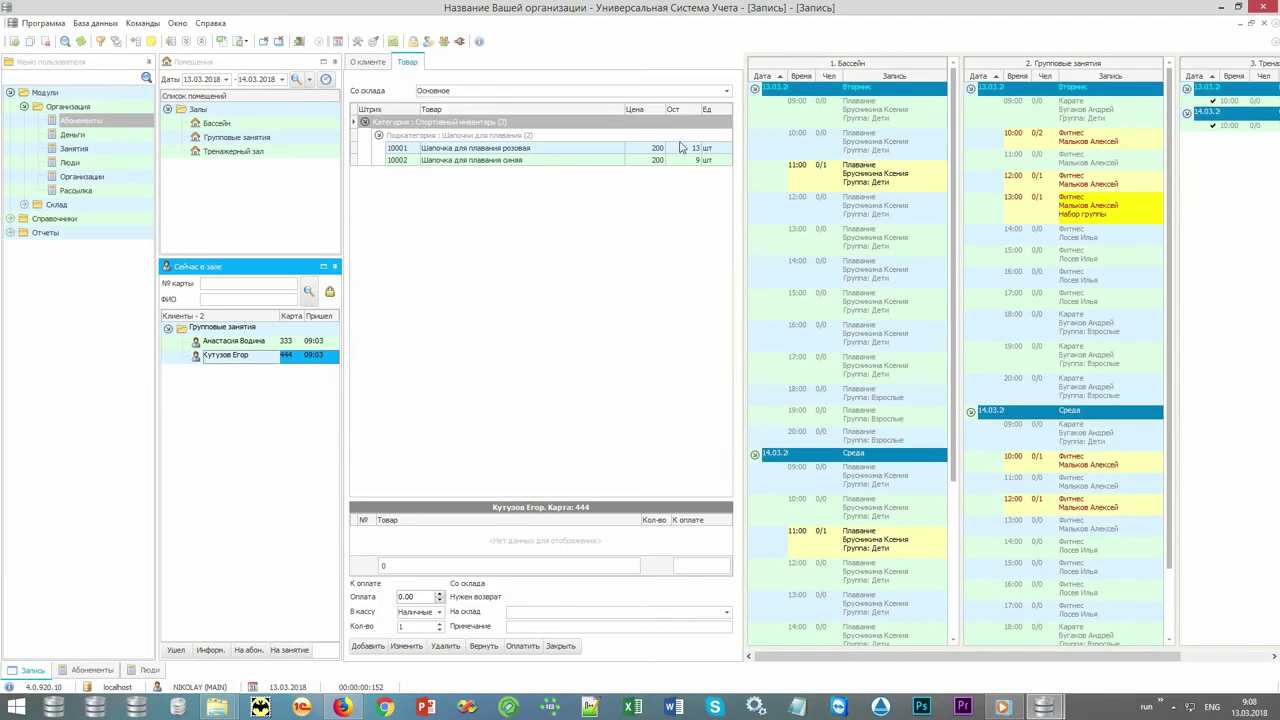
pyautogui.click(727, 91)
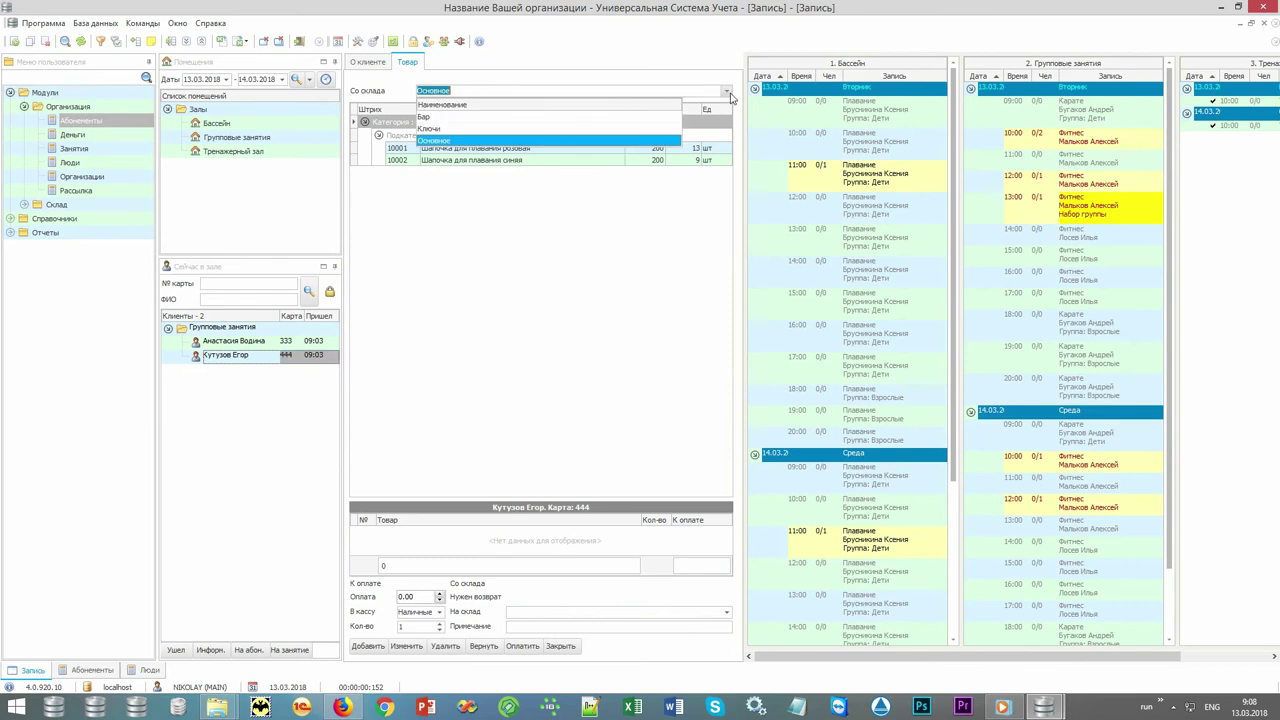
pyautogui.click(655, 117)
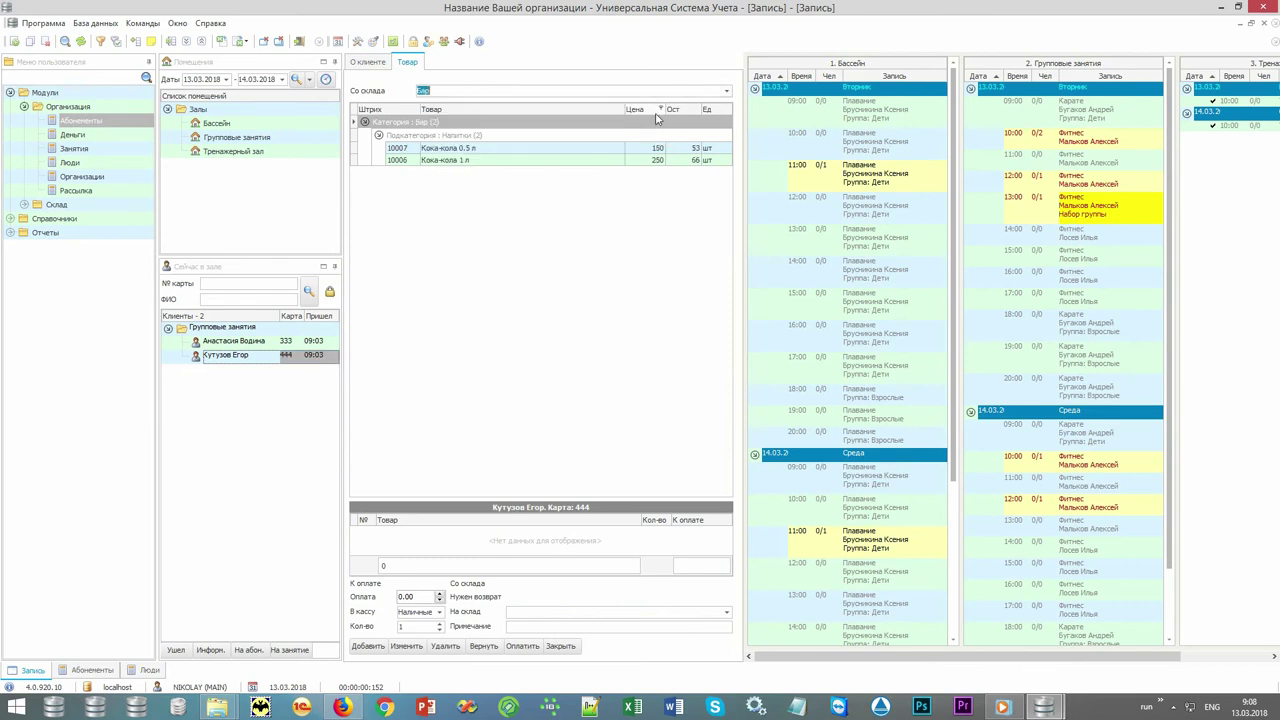
pyautogui.click(727, 91)
pyautogui.click(632, 131)
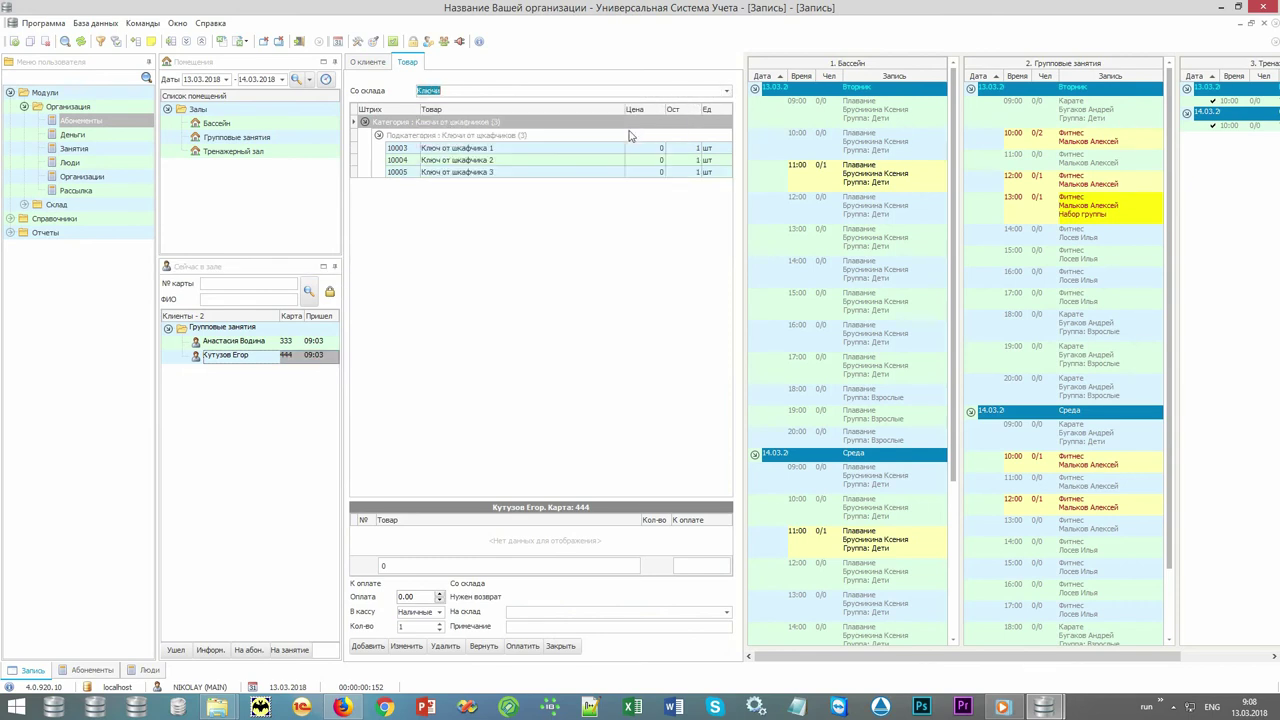
pyautogui.doubleClick(500, 148)
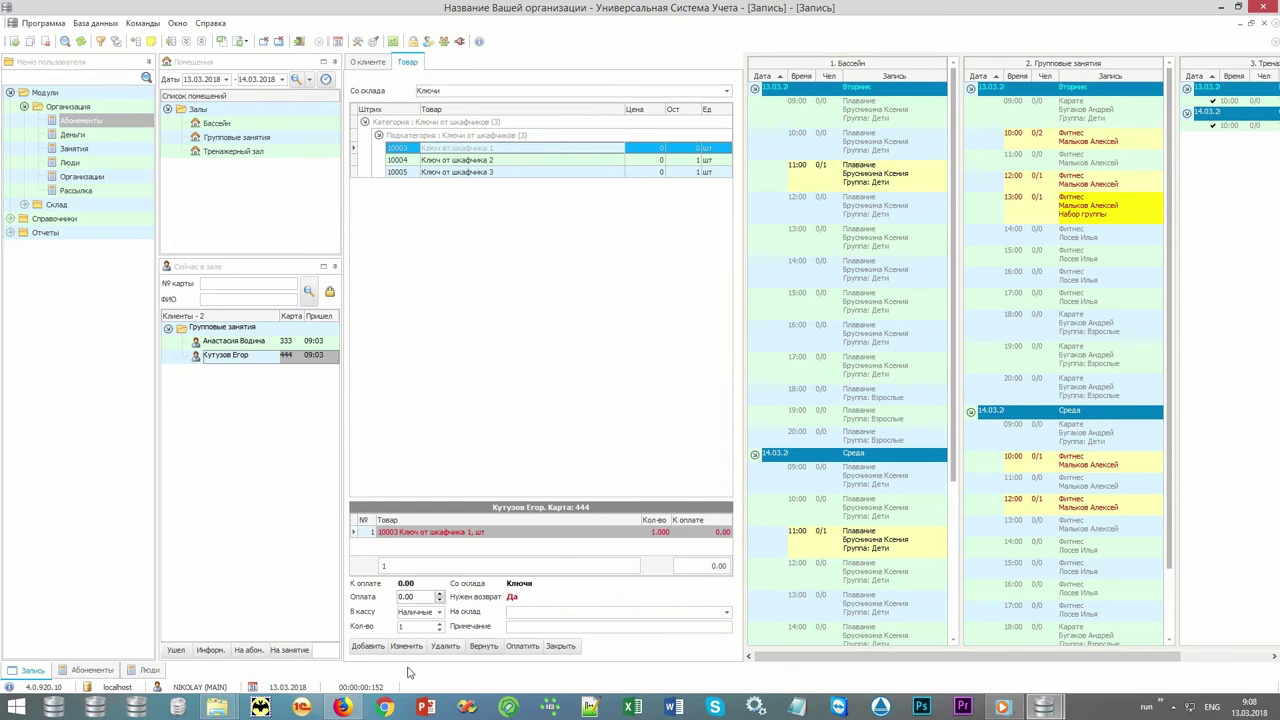
pyautogui.click(560, 647)
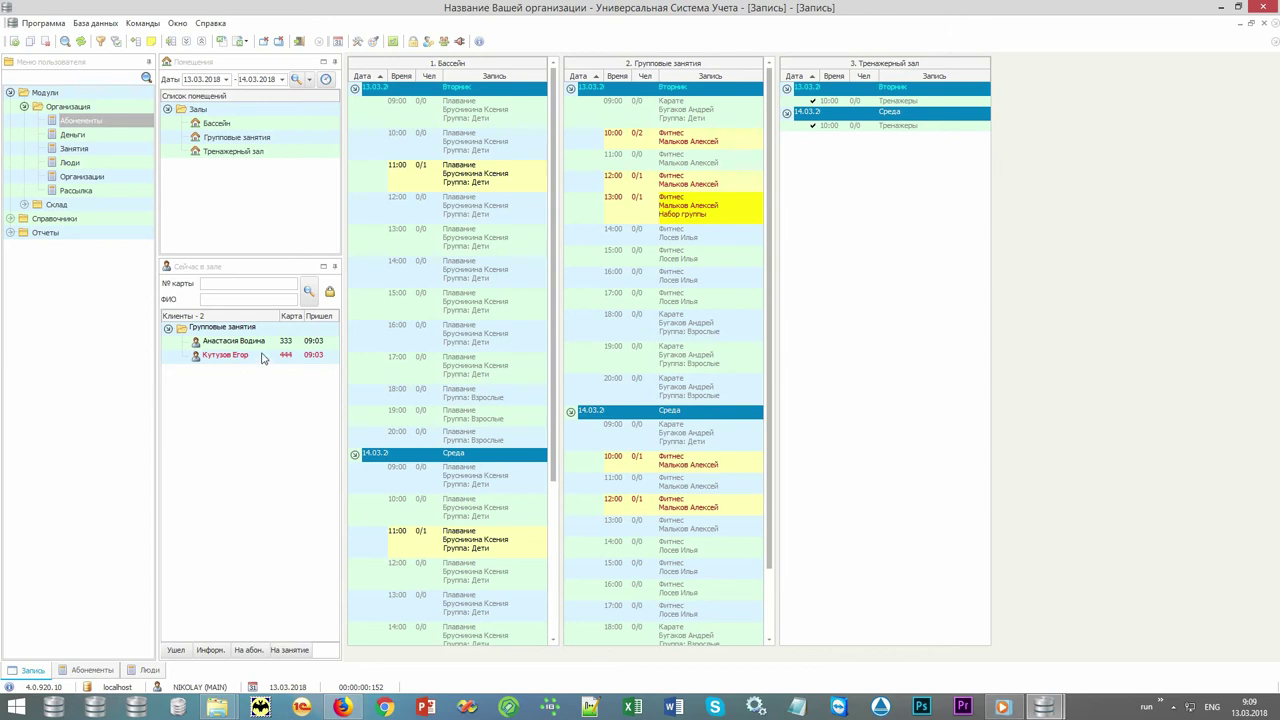
# Return the locker key to stock from the client's reopened card.
pyautogui.doubleClick(262, 358)
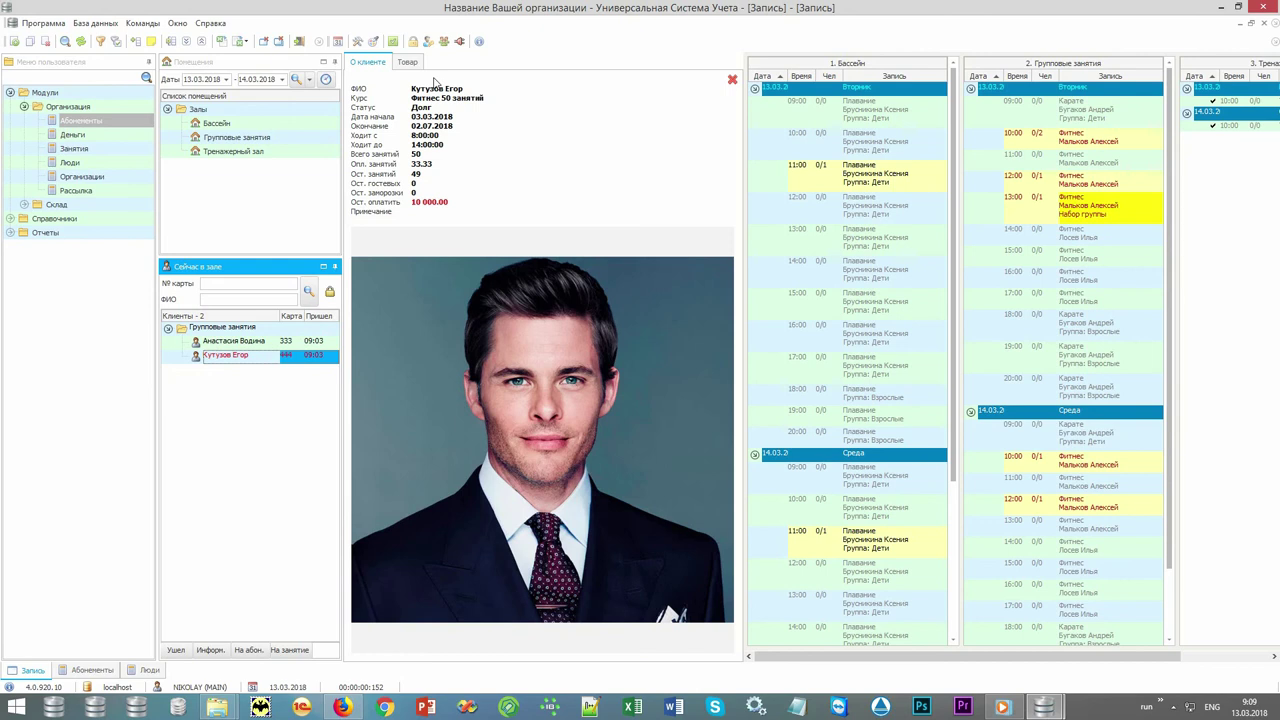
pyautogui.click(410, 62)
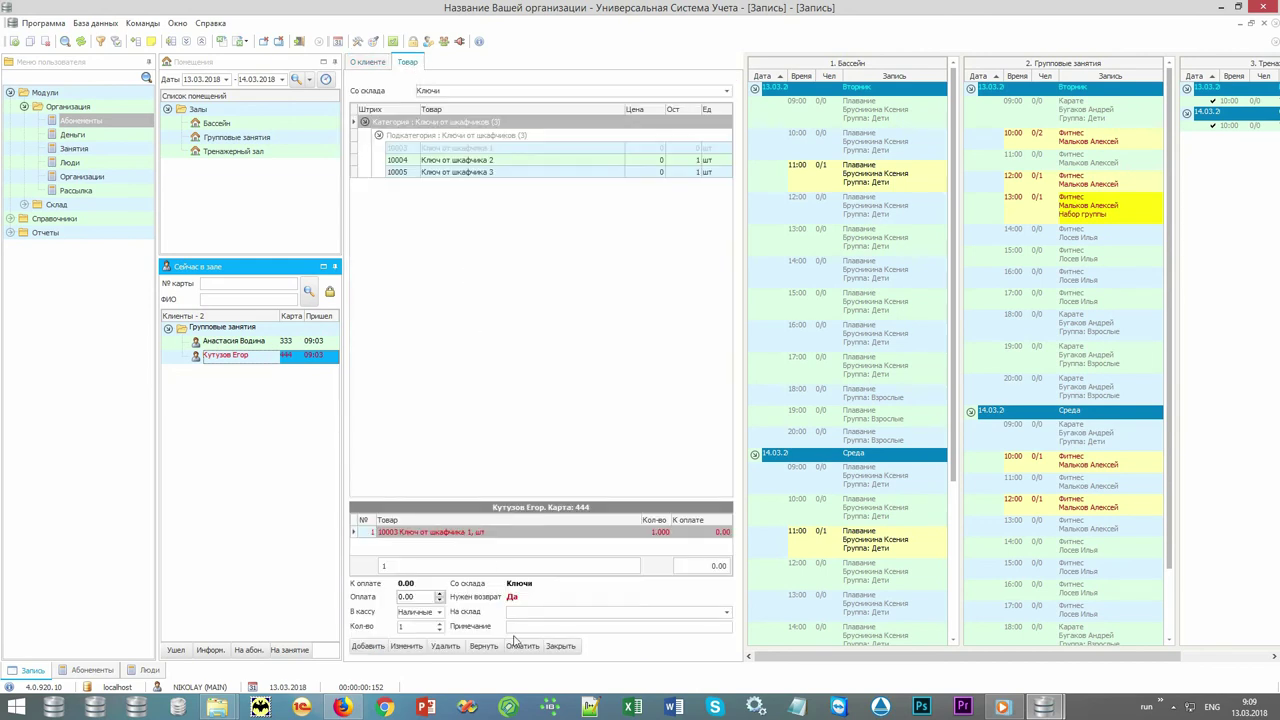
pyautogui.click(484, 647)
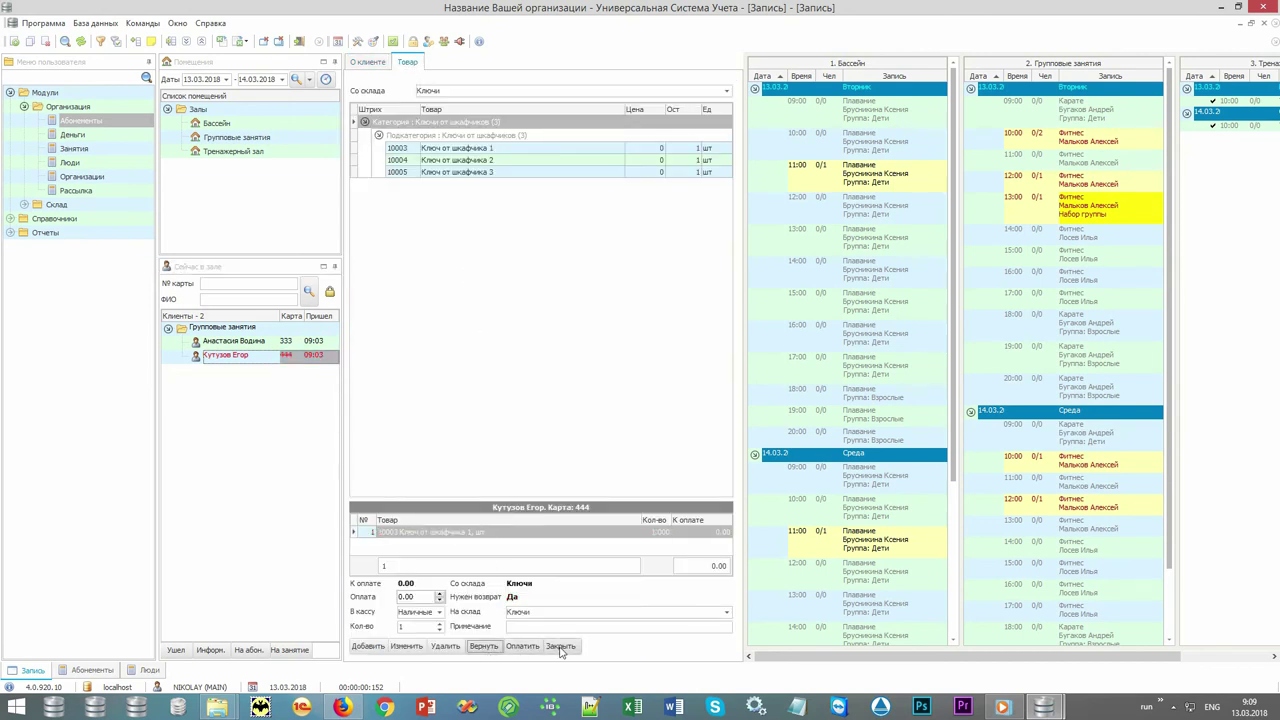
pyautogui.click(560, 646)
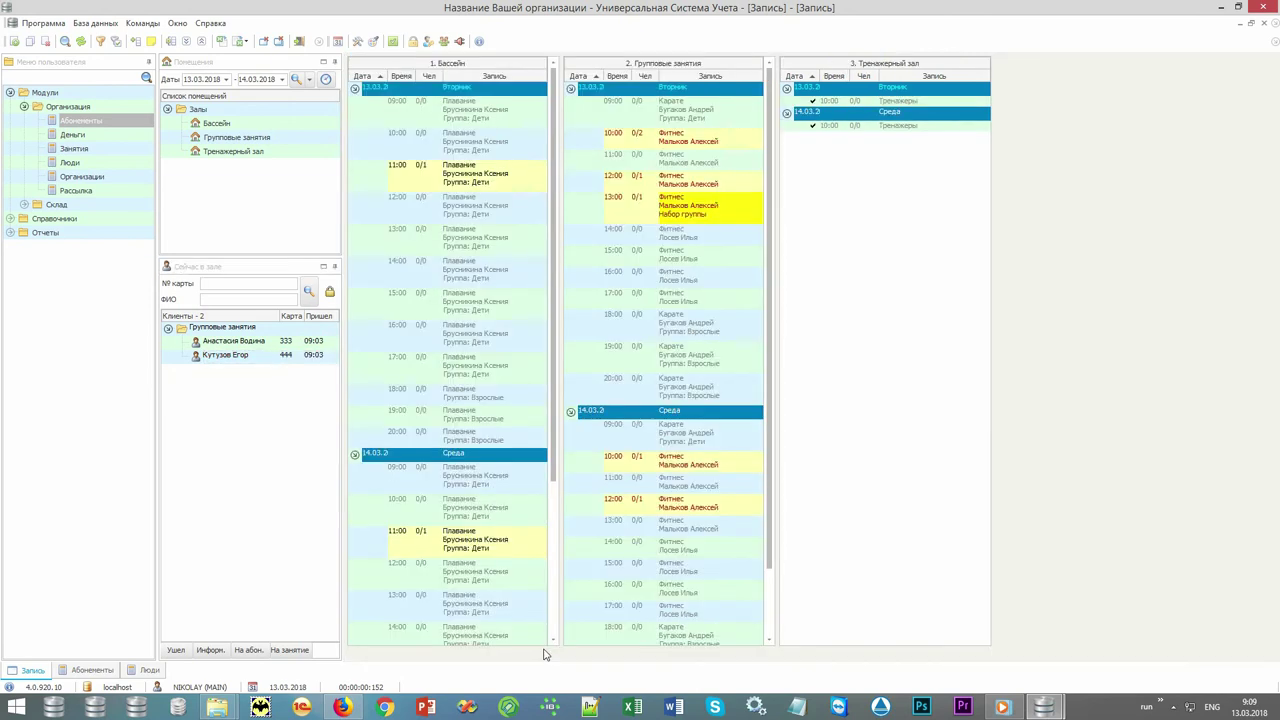
pyautogui.doubleClick(71, 207)
# Start a new sale from the Продажи list and add barcode 10002.
pyautogui.doubleClick(90, 235)
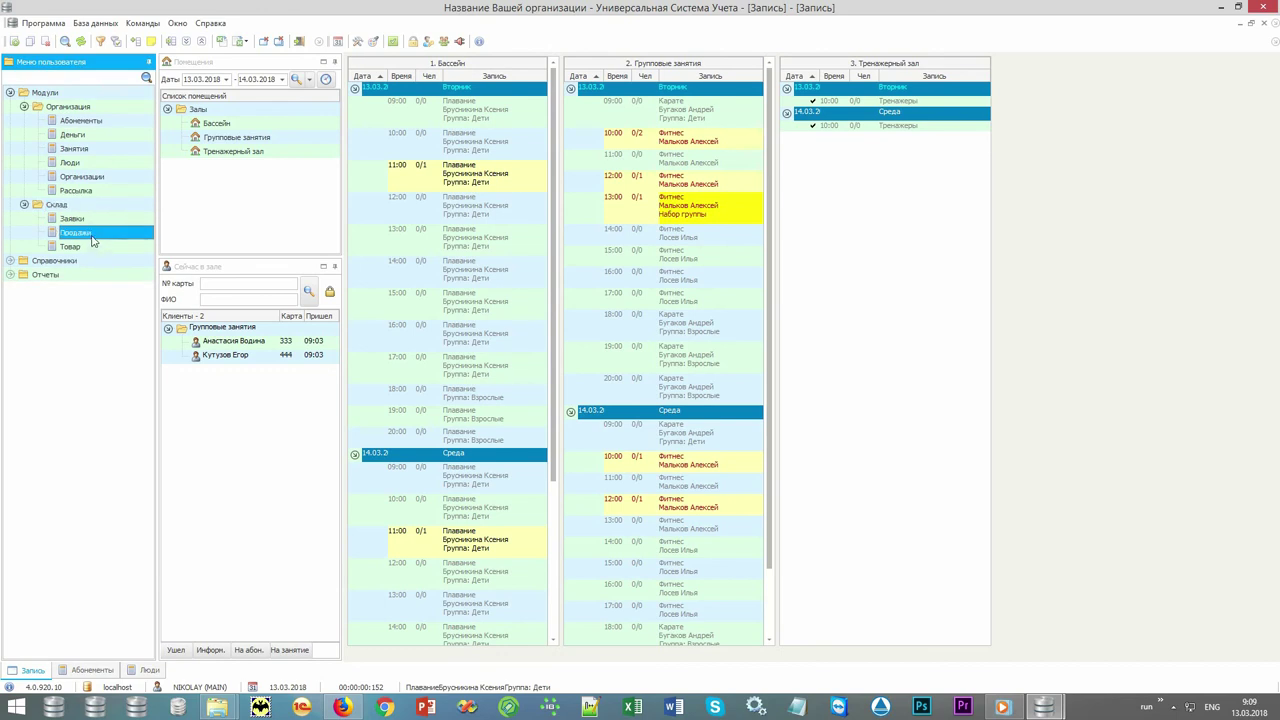
pyautogui.click(642, 650)
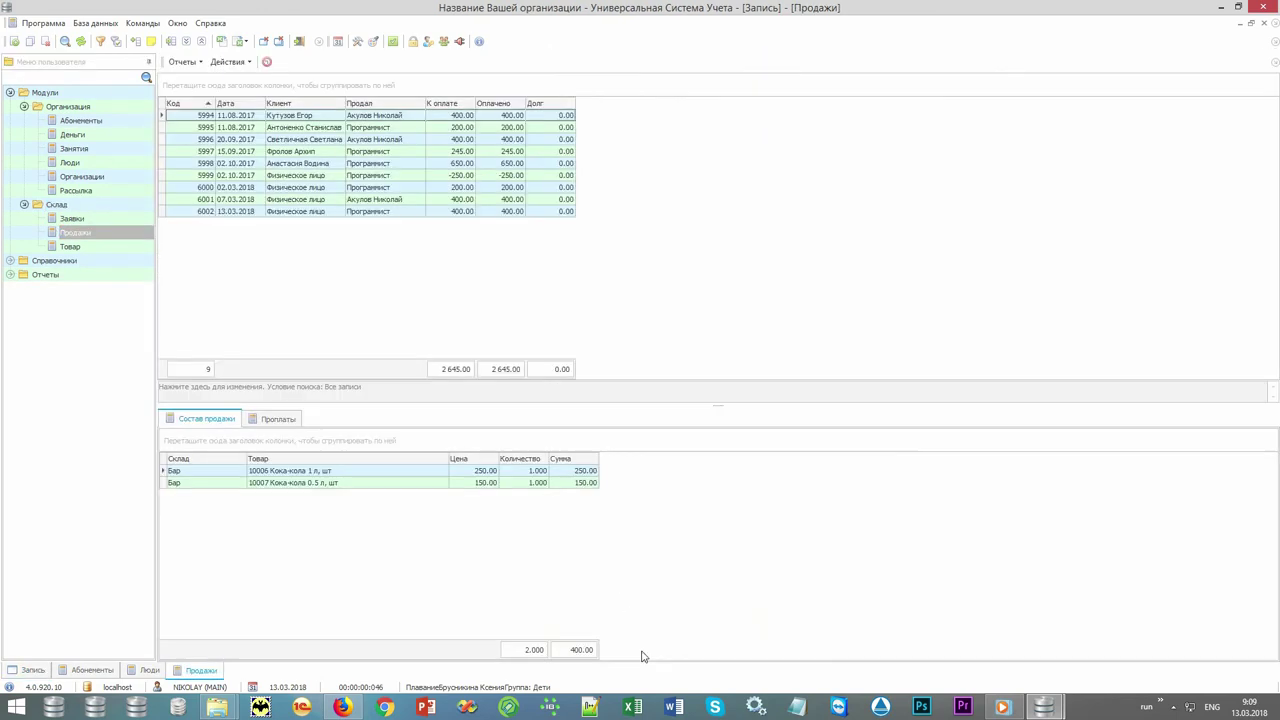
pyautogui.click(225, 62)
pyautogui.click(250, 78)
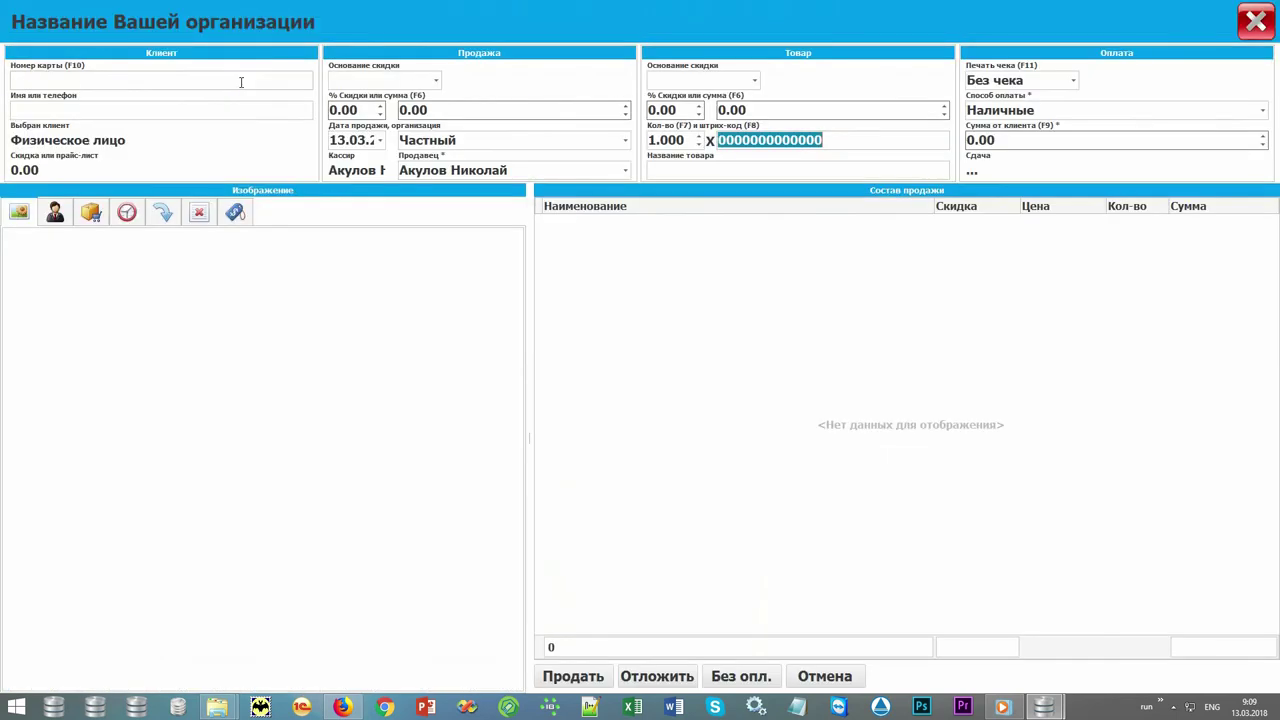
pyautogui.write('10002')
pyautogui.press('Return')
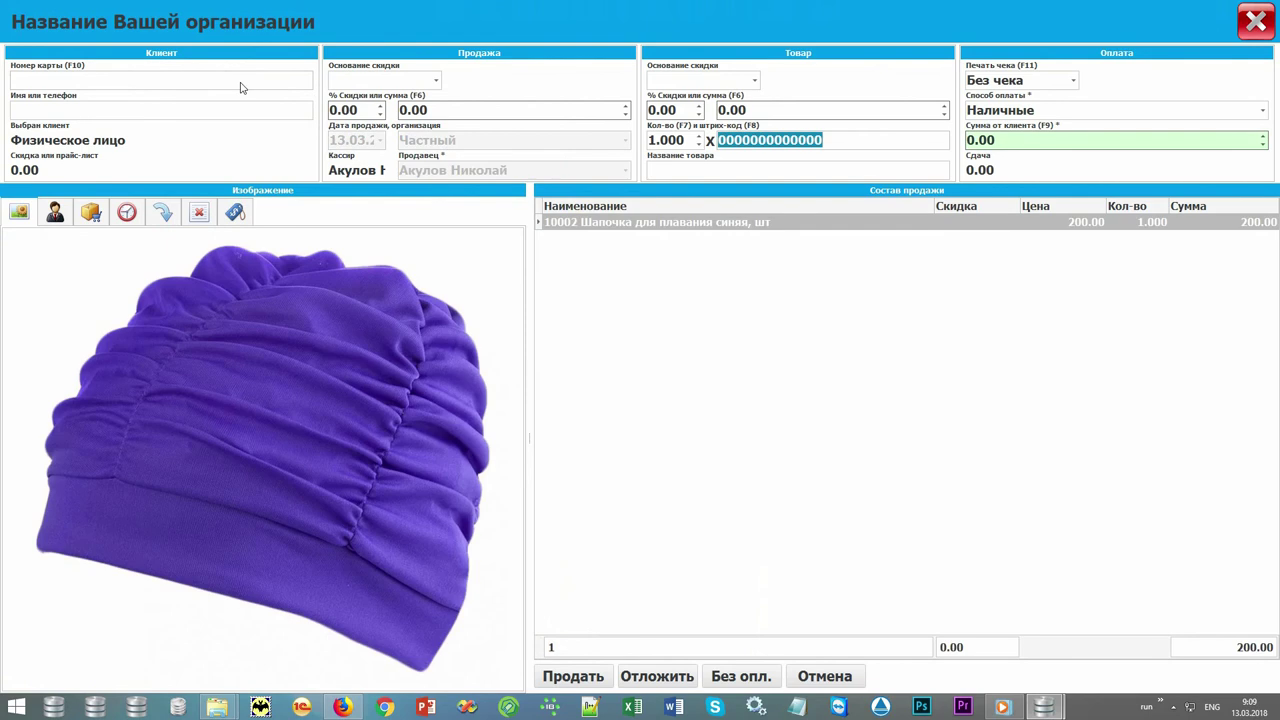
# Take 500 cash for the swim cap, giving 300 change, and close the sale window.
pyautogui.press('F9')
pyautogui.write('500')
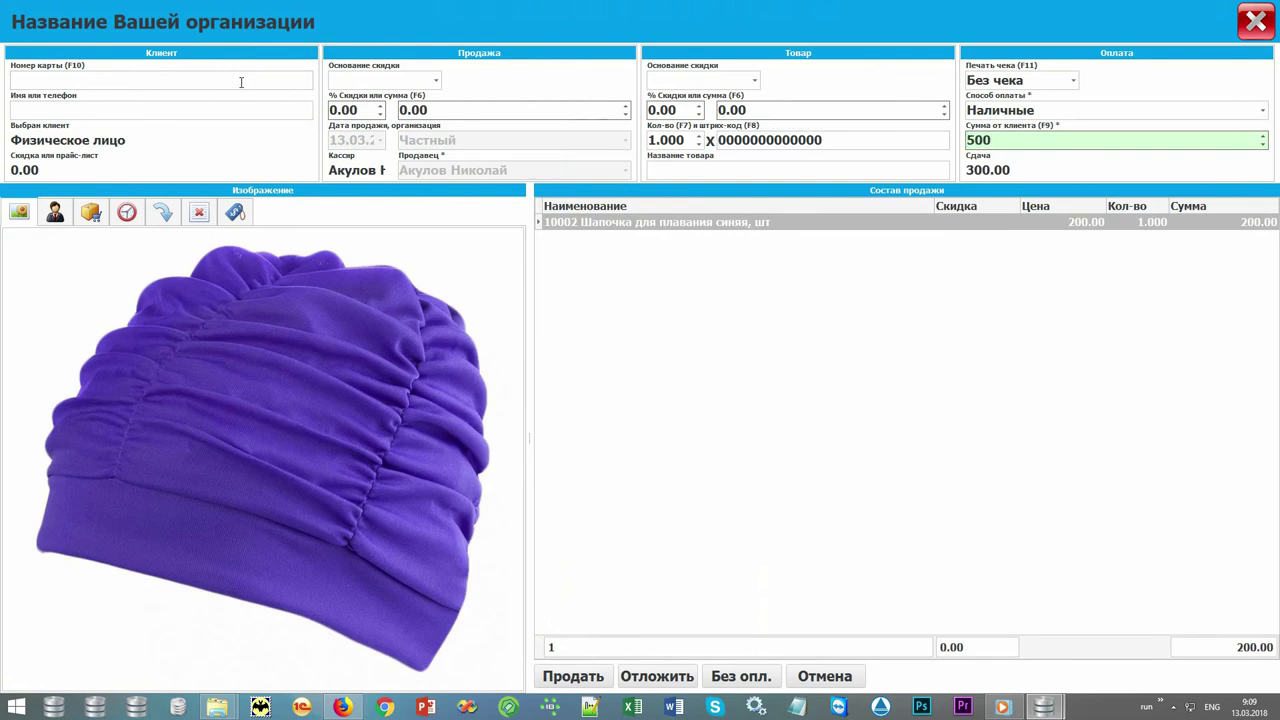
pyautogui.press('Return')
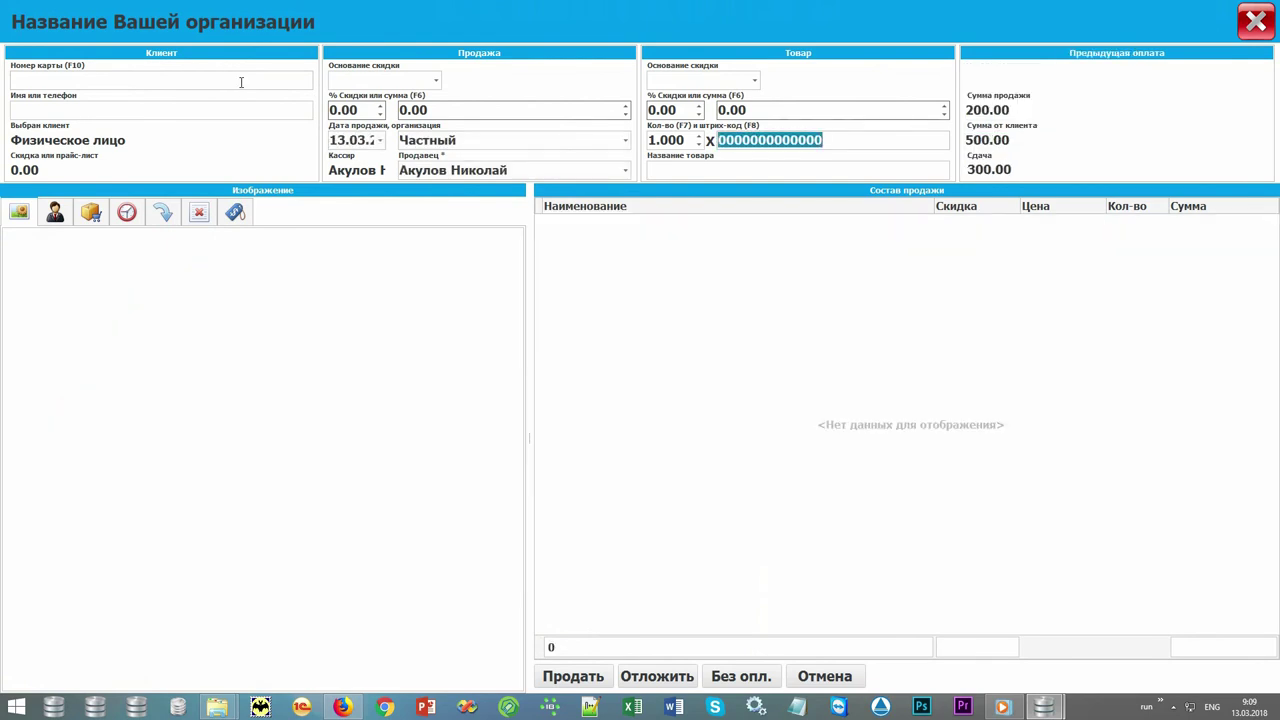
pyautogui.click(1250, 24)
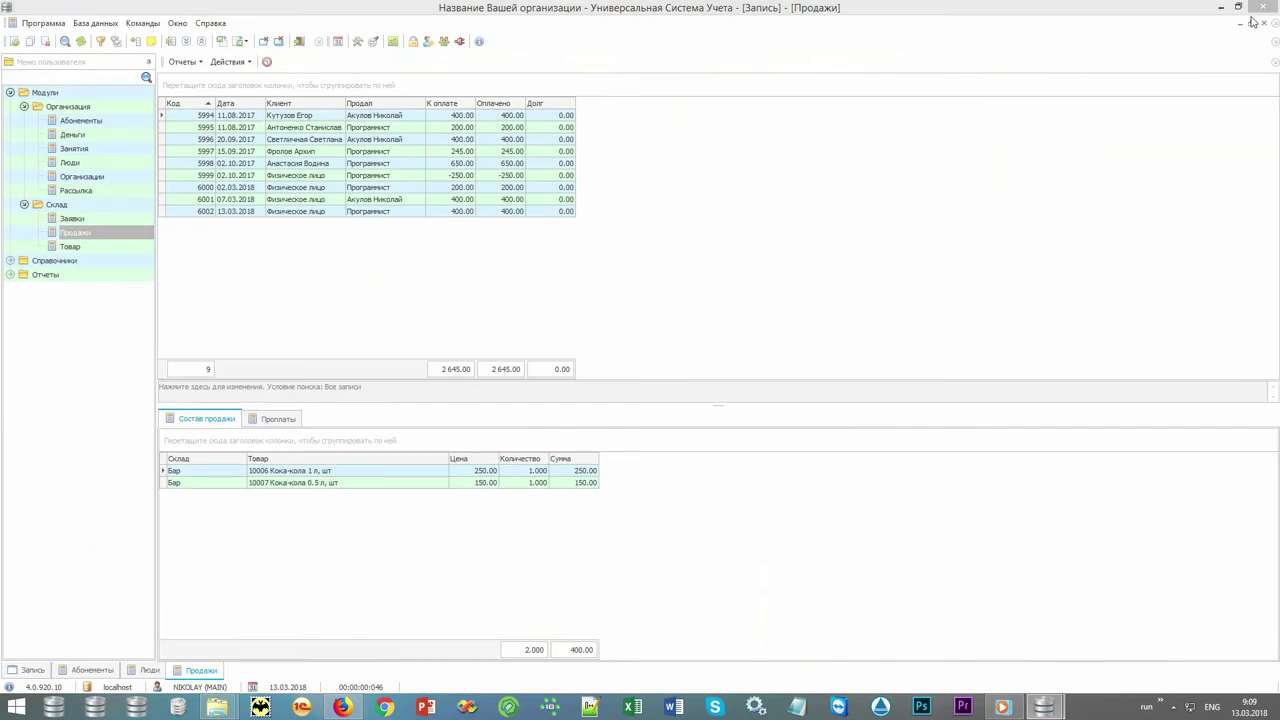
# Generate the Остатки stock balance report from Отчеты > Склад.
pyautogui.doubleClick(57, 275)
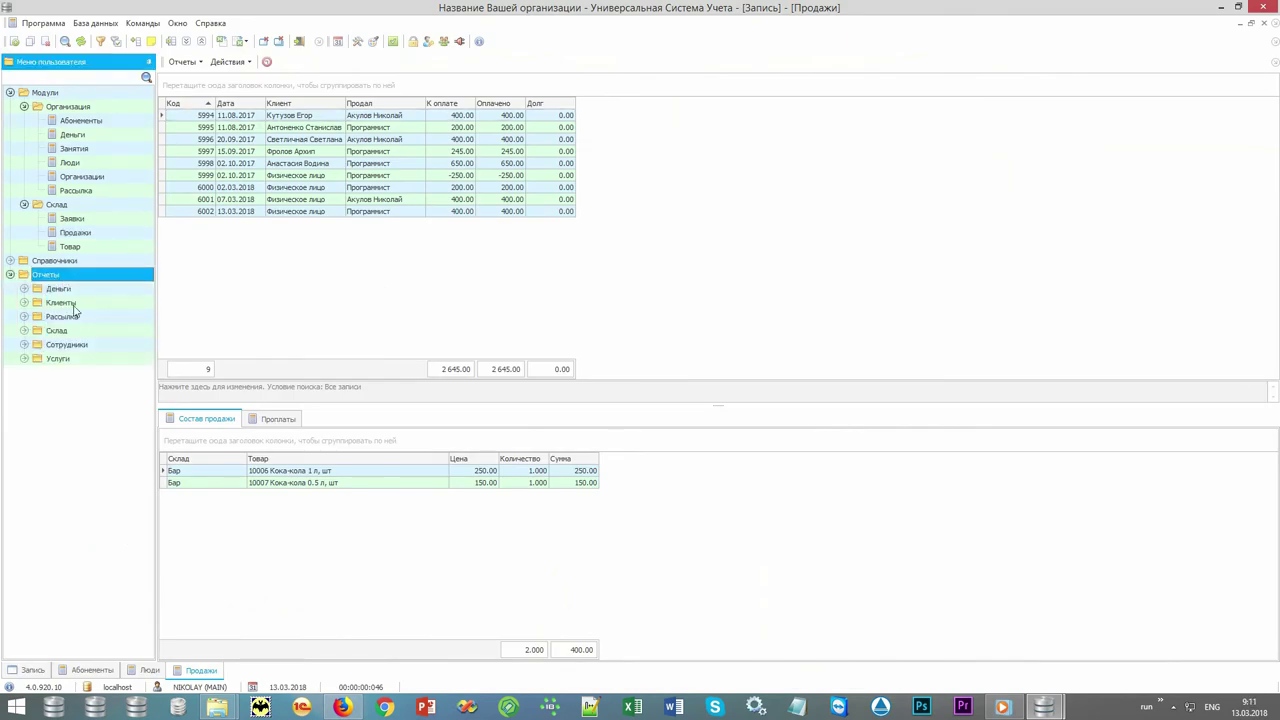
pyautogui.doubleClick(77, 336)
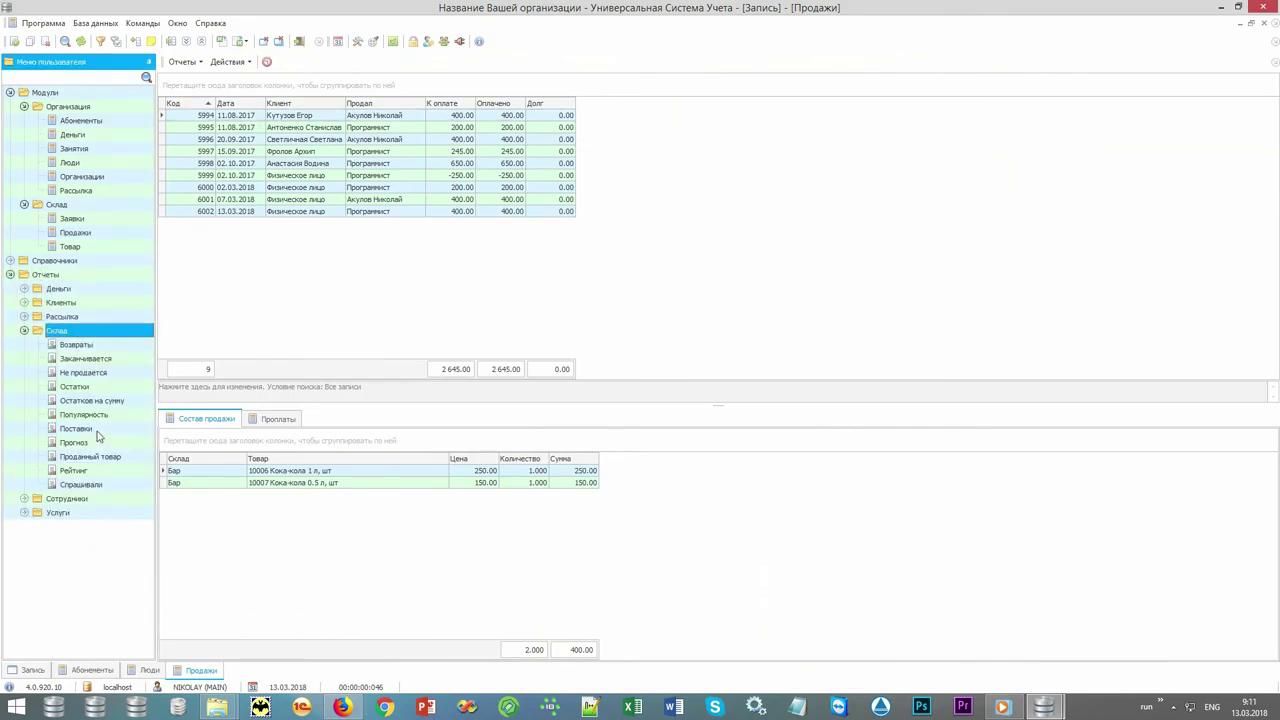
pyautogui.doubleClick(97, 391)
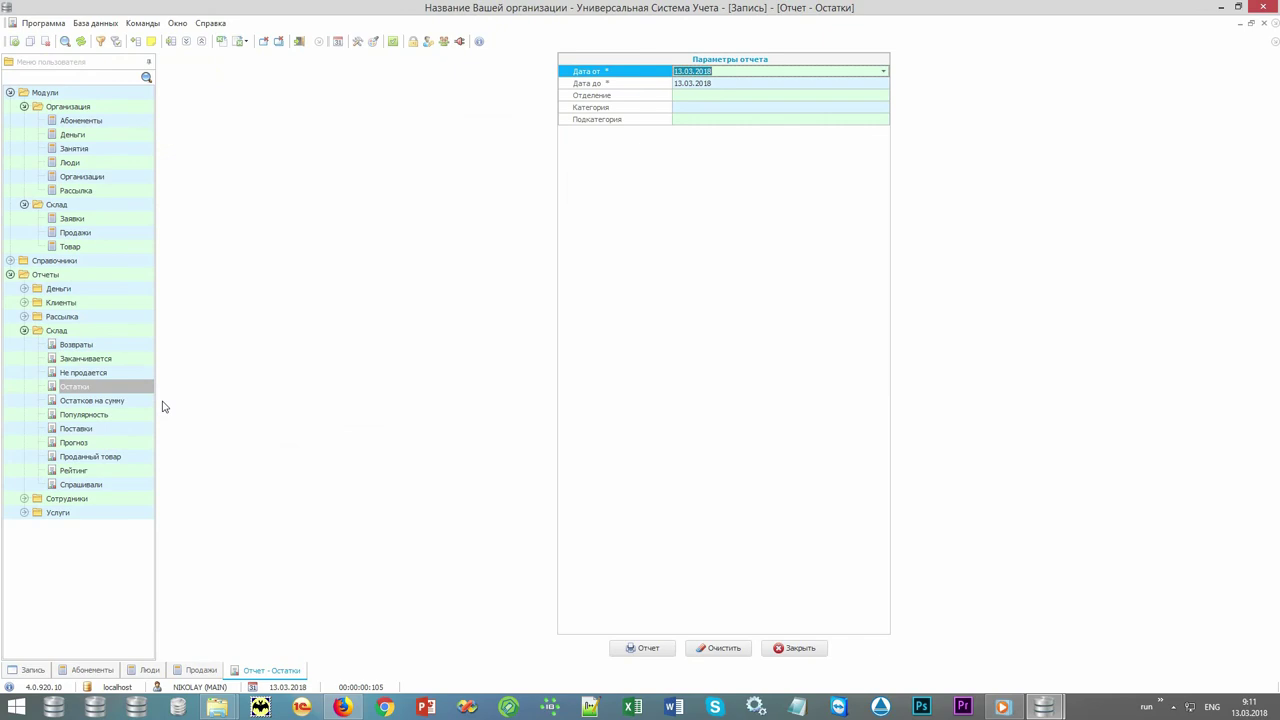
pyautogui.press('Return')
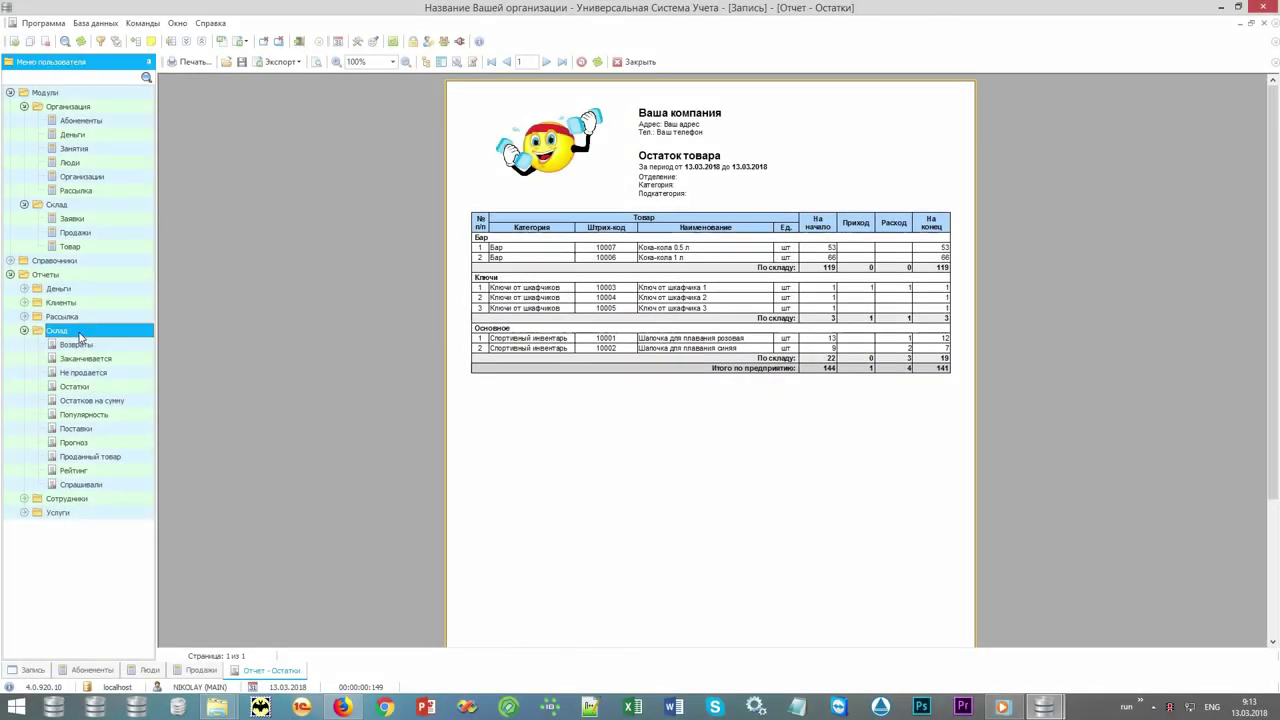
# Open the Массовая рассылка report settings under Отчеты > Рассылка.
pyautogui.doubleClick(86, 326)
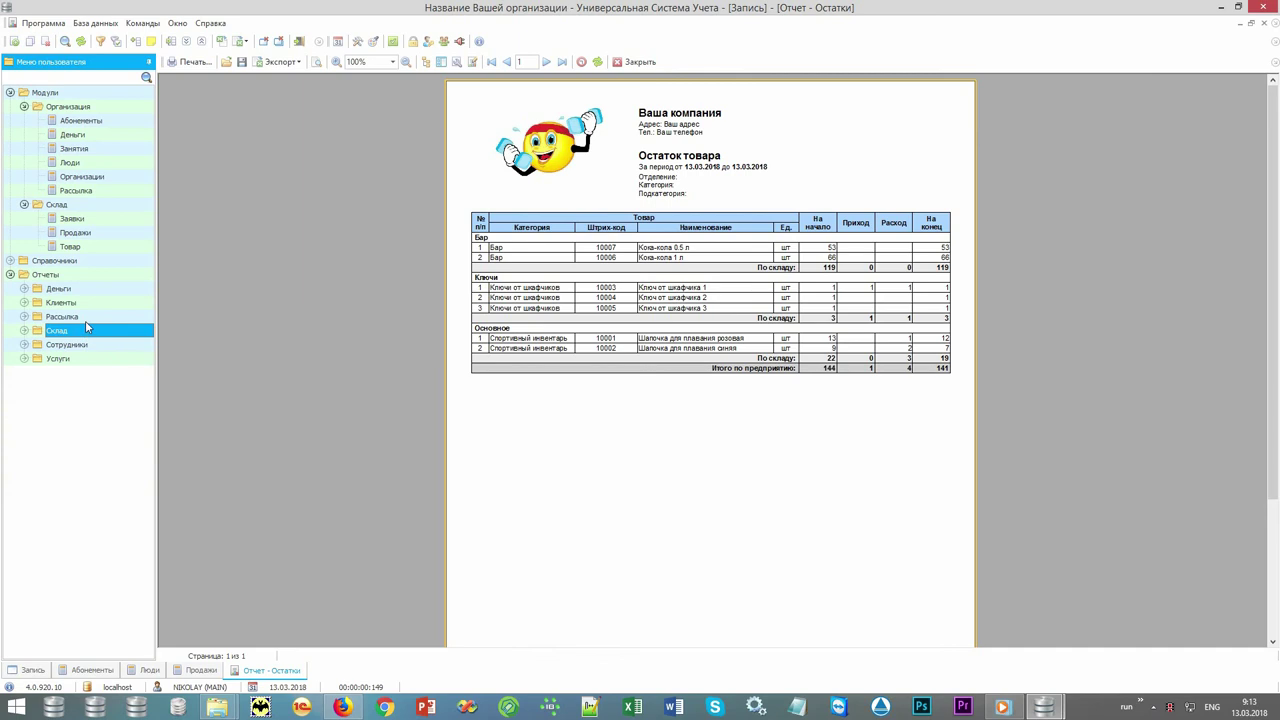
pyautogui.doubleClick(86, 316)
pyautogui.doubleClick(95, 344)
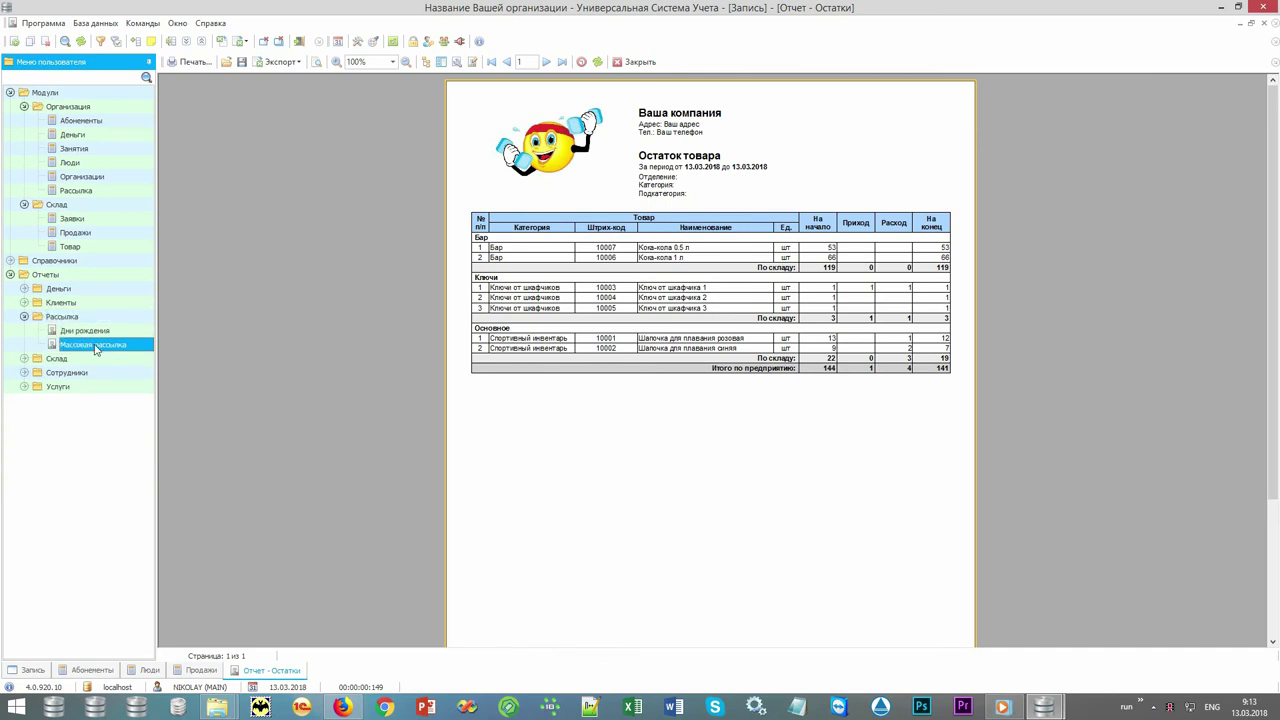
# Generate the 11-client mailing list and compare the email, SMS, Viber and voice channels.
pyautogui.click(640, 648)
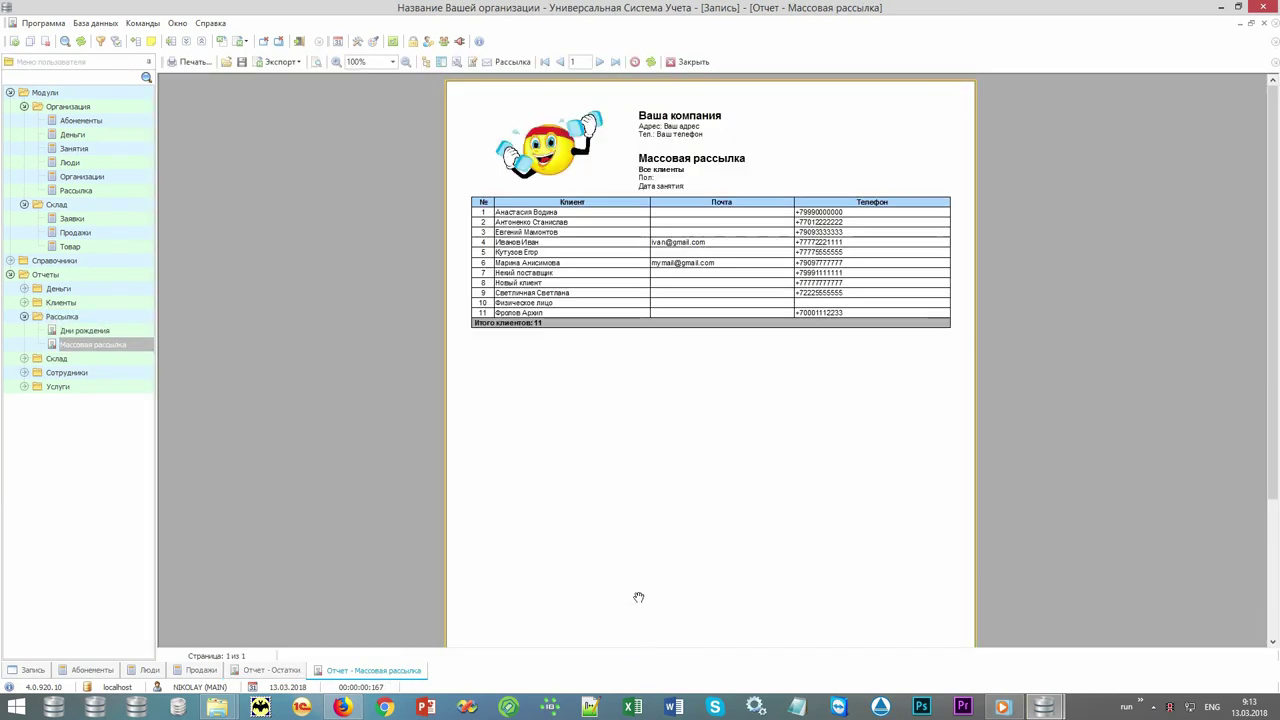
pyautogui.click(508, 62)
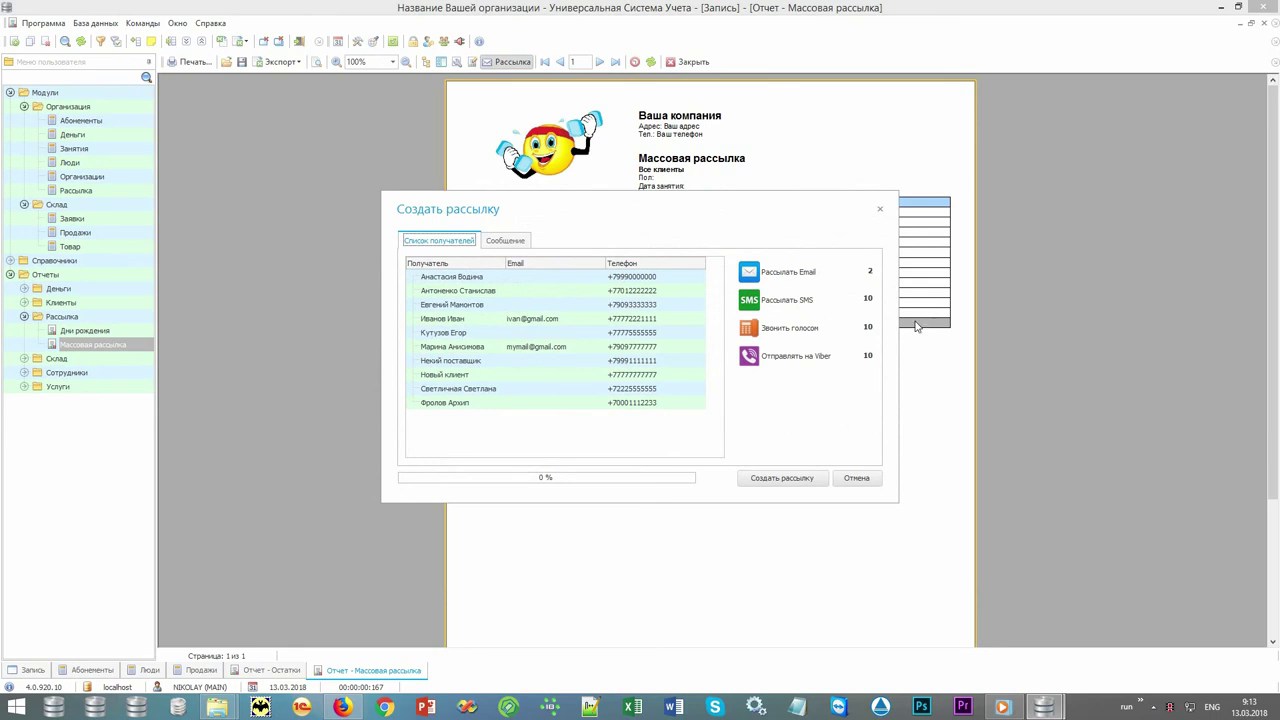
pyautogui.click(752, 272)
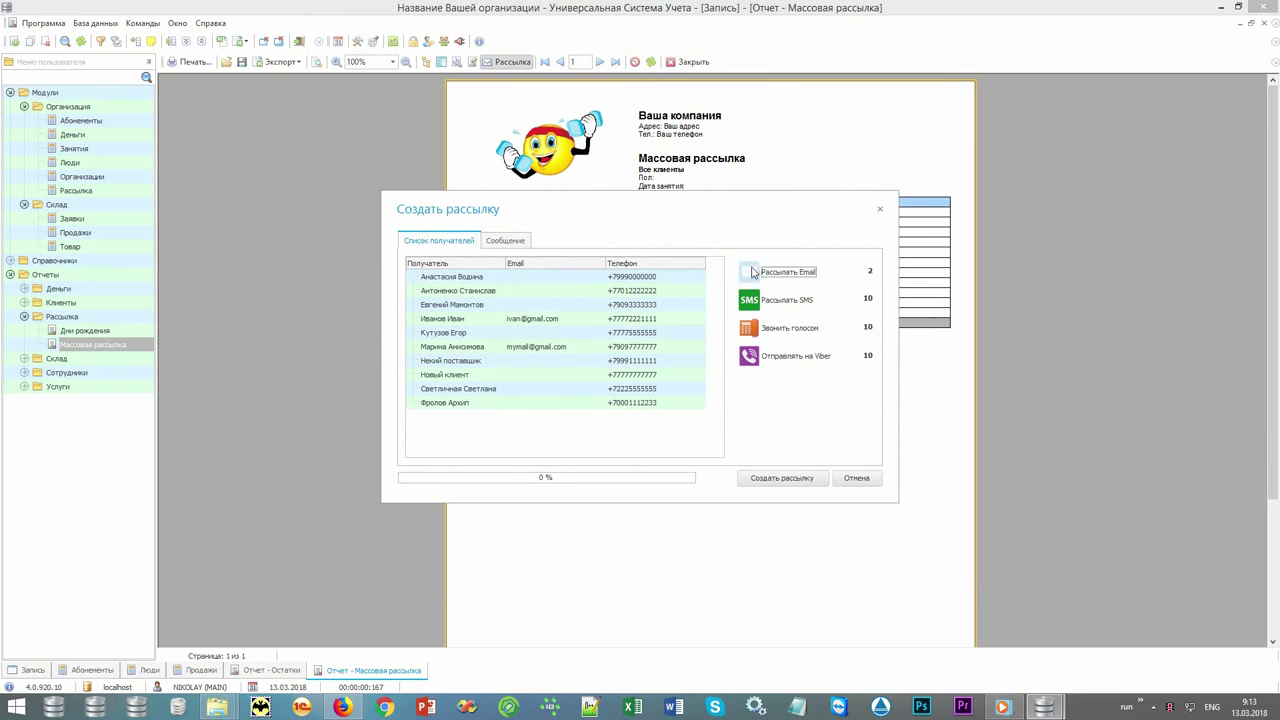
pyautogui.click(753, 298)
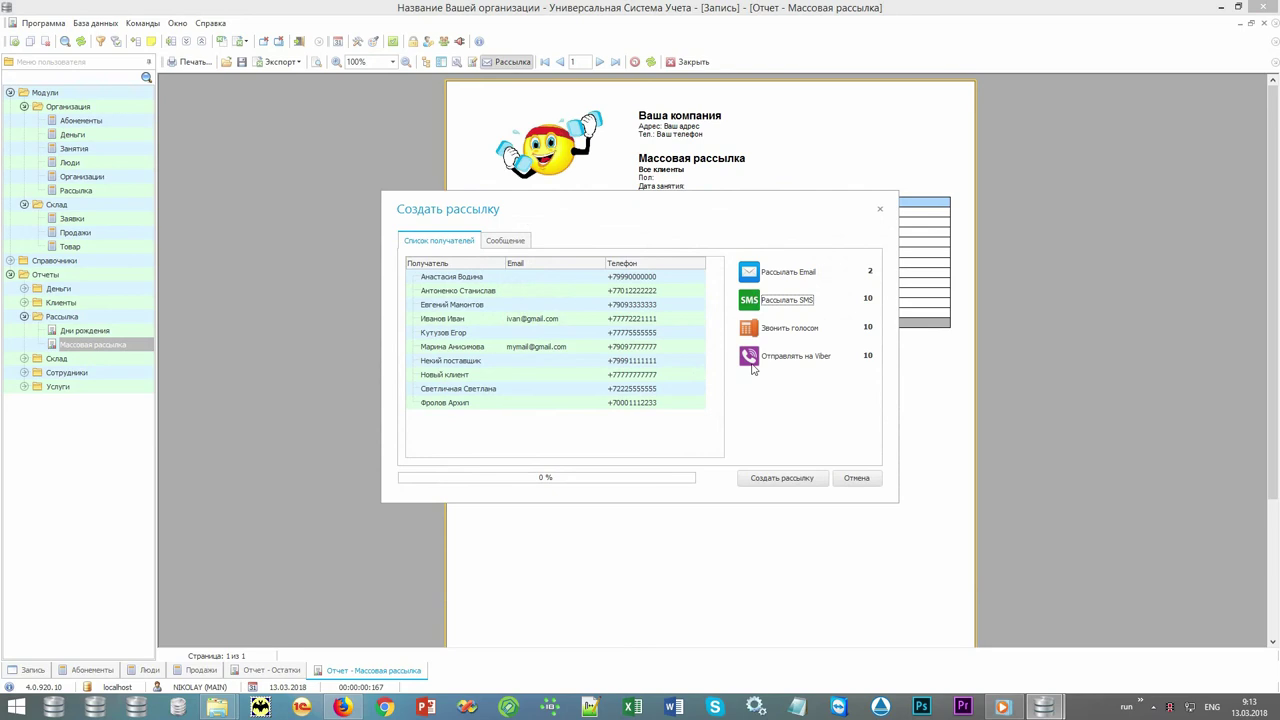
pyautogui.click(751, 358)
pyautogui.click(747, 334)
# Look through the Сообщение tab and message templates, then cancel the mailing.
pyautogui.click(514, 245)
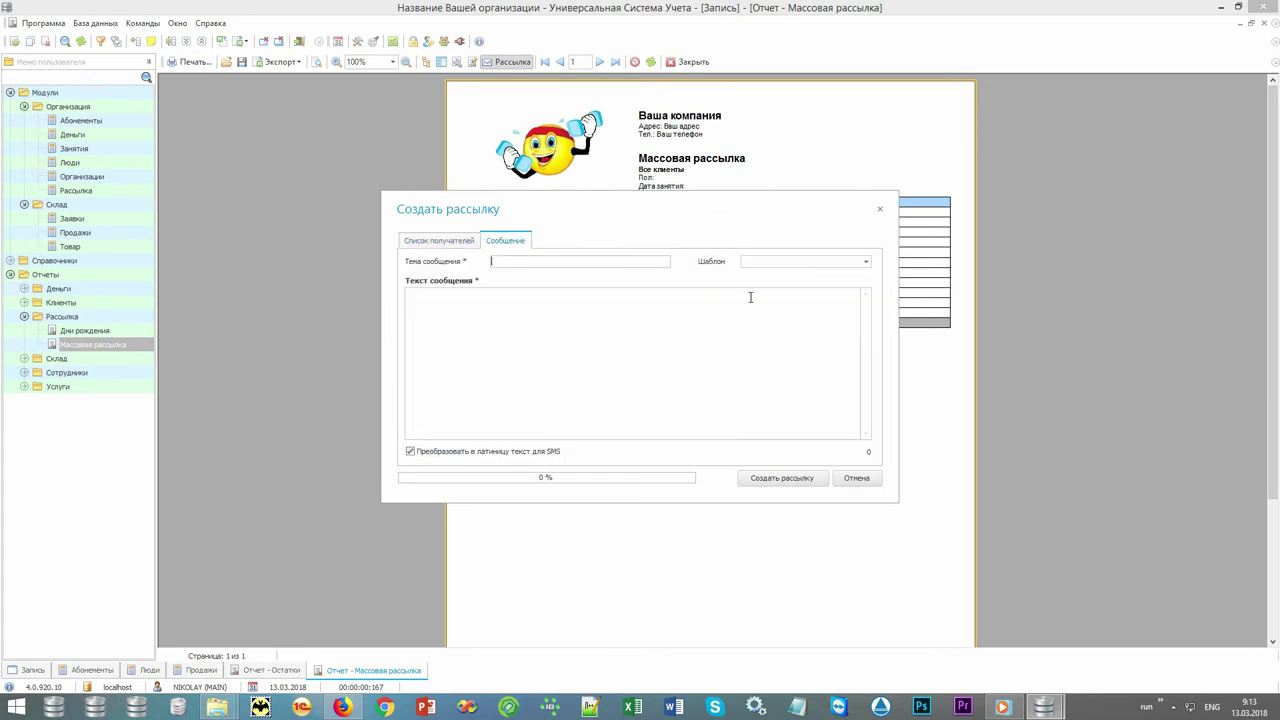
pyautogui.click(866, 262)
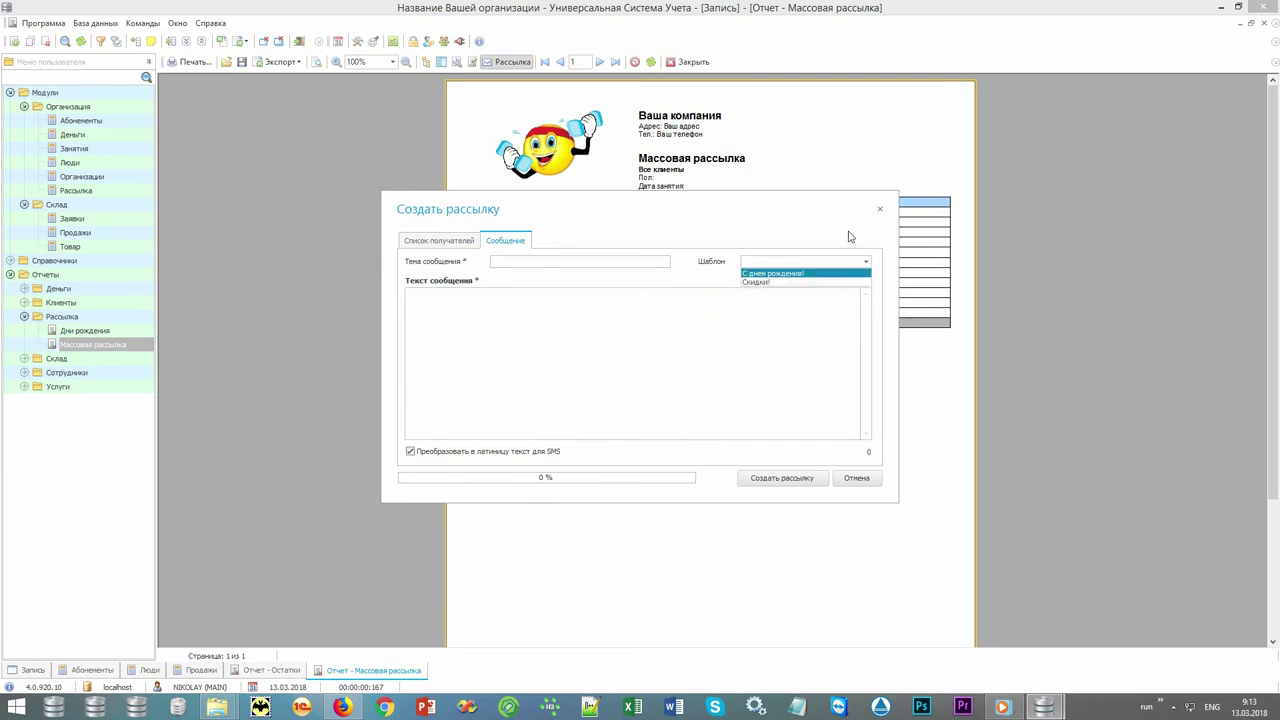
pyautogui.click(848, 240)
pyautogui.click(855, 479)
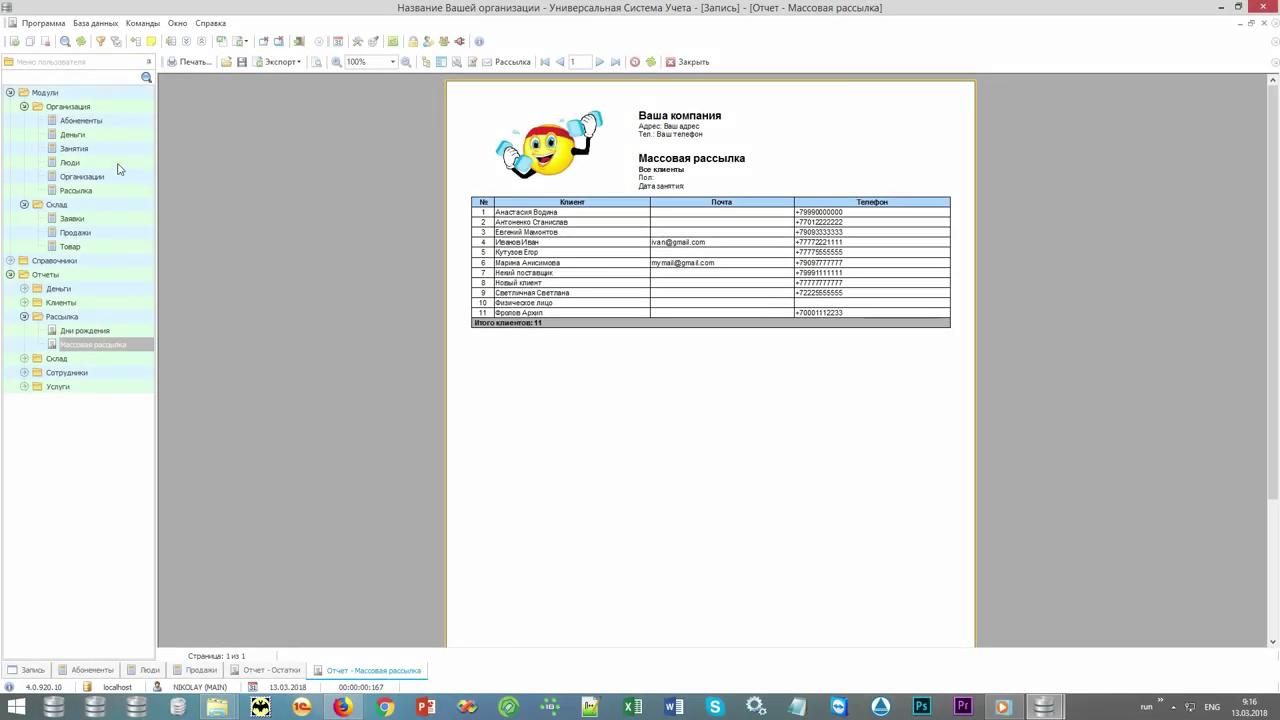
pyautogui.click(70, 162)
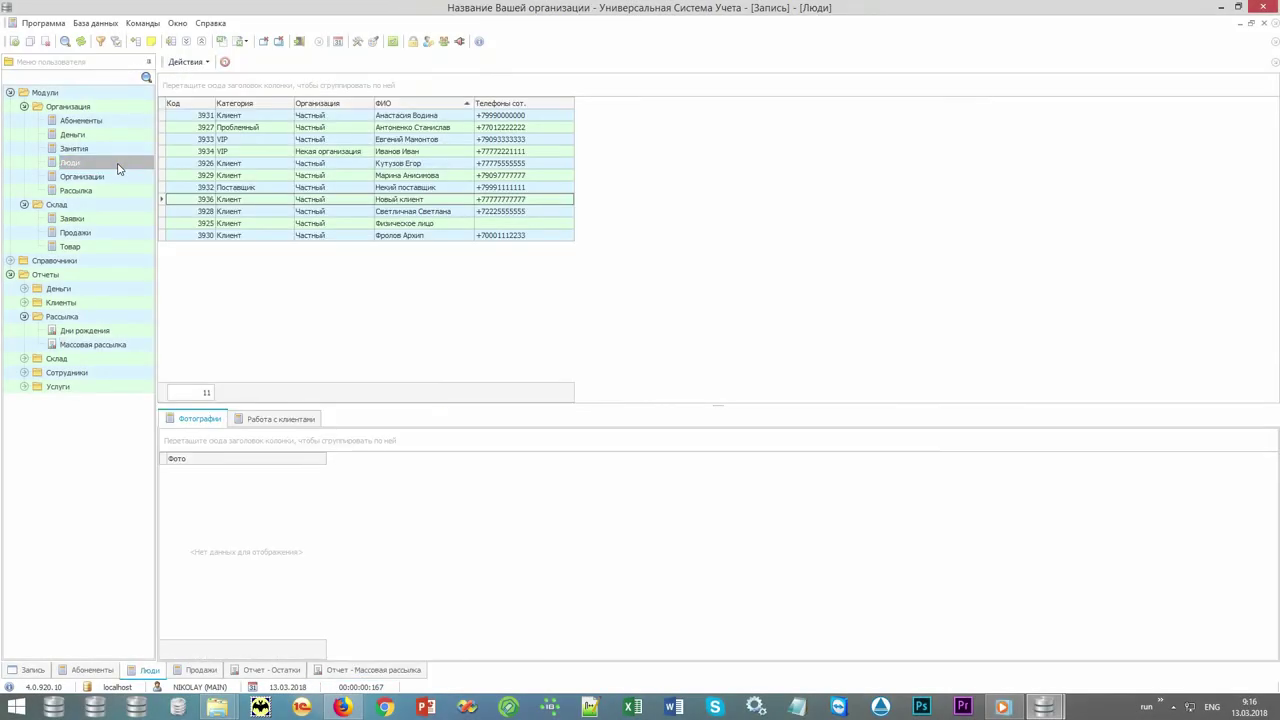
# Review clients' Работа с клиентами tasks, including the 07.03.2018 task, then expand Сотрудники reports.
pyautogui.click(428, 117)
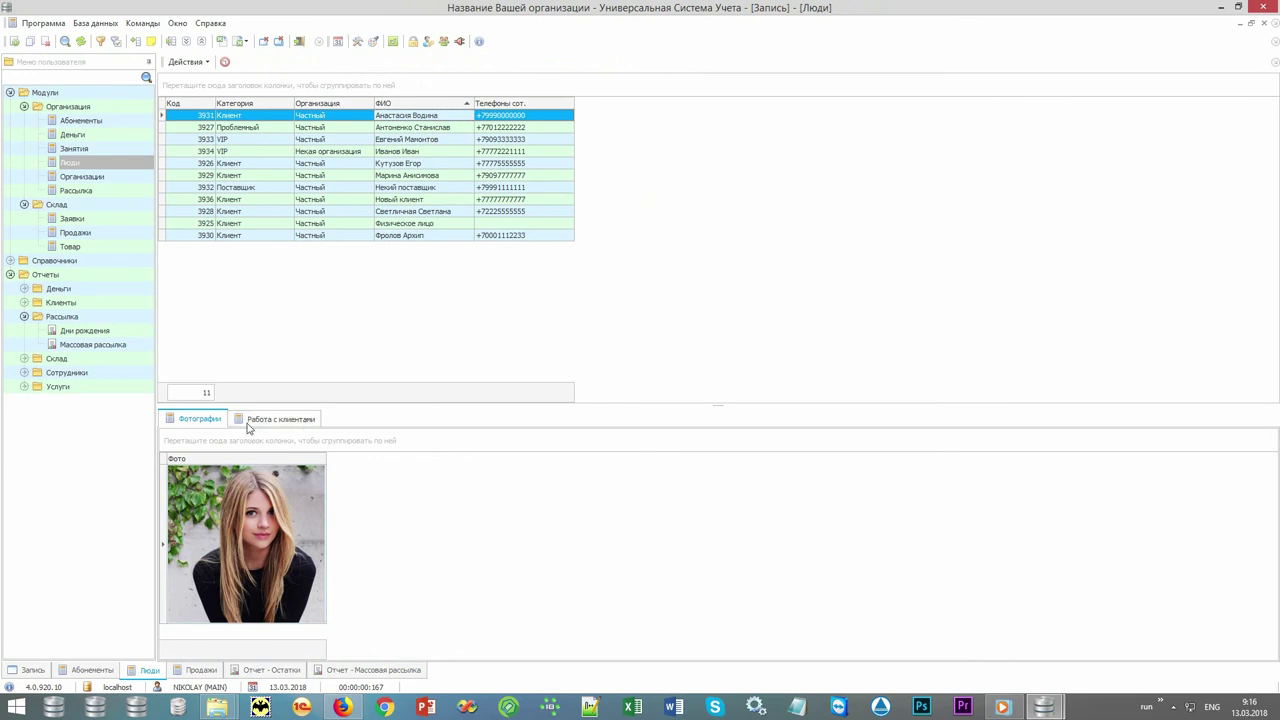
pyautogui.click(288, 423)
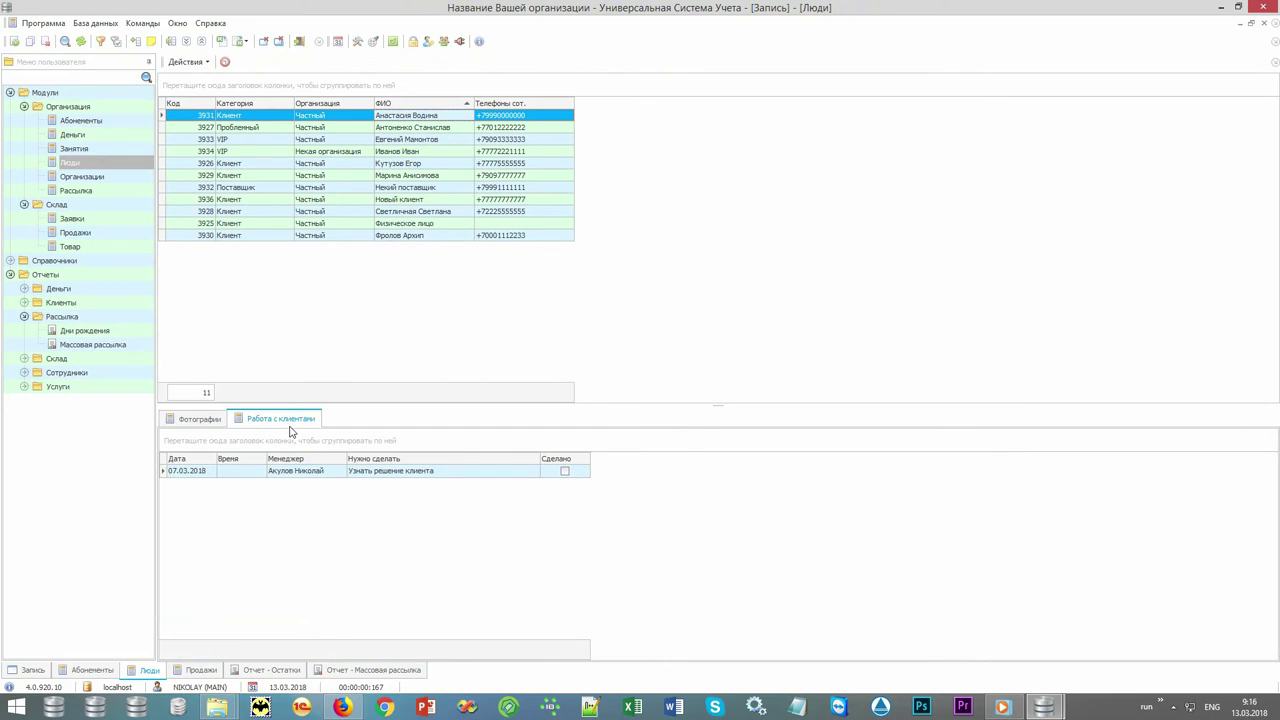
pyautogui.click(210, 474)
pyautogui.click(248, 471)
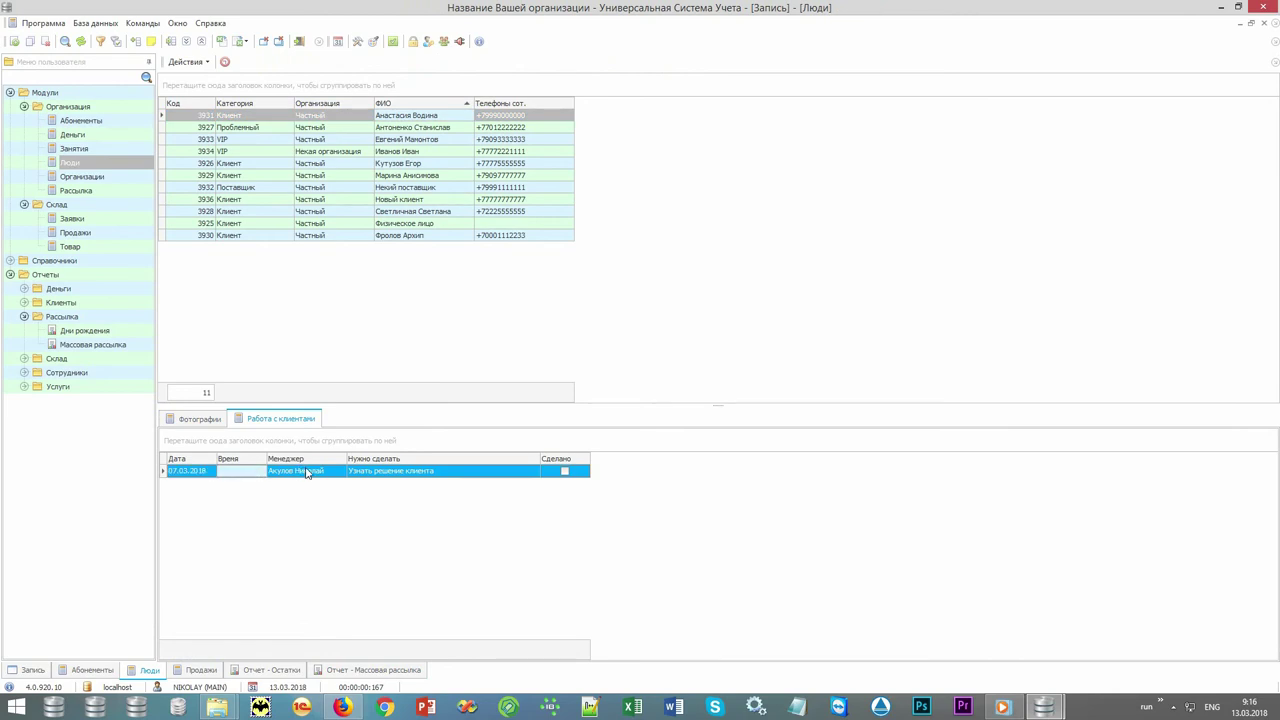
pyautogui.click(306, 471)
pyautogui.click(404, 478)
pyautogui.click(563, 472)
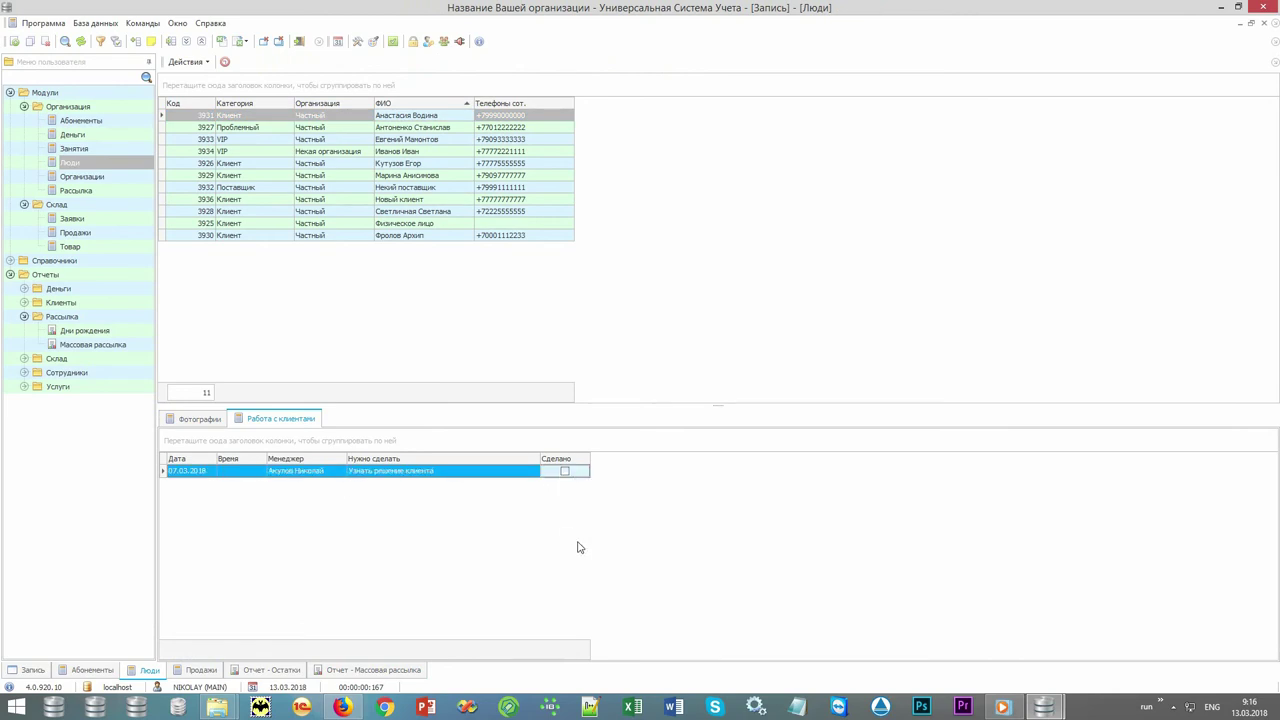
pyautogui.click(438, 128)
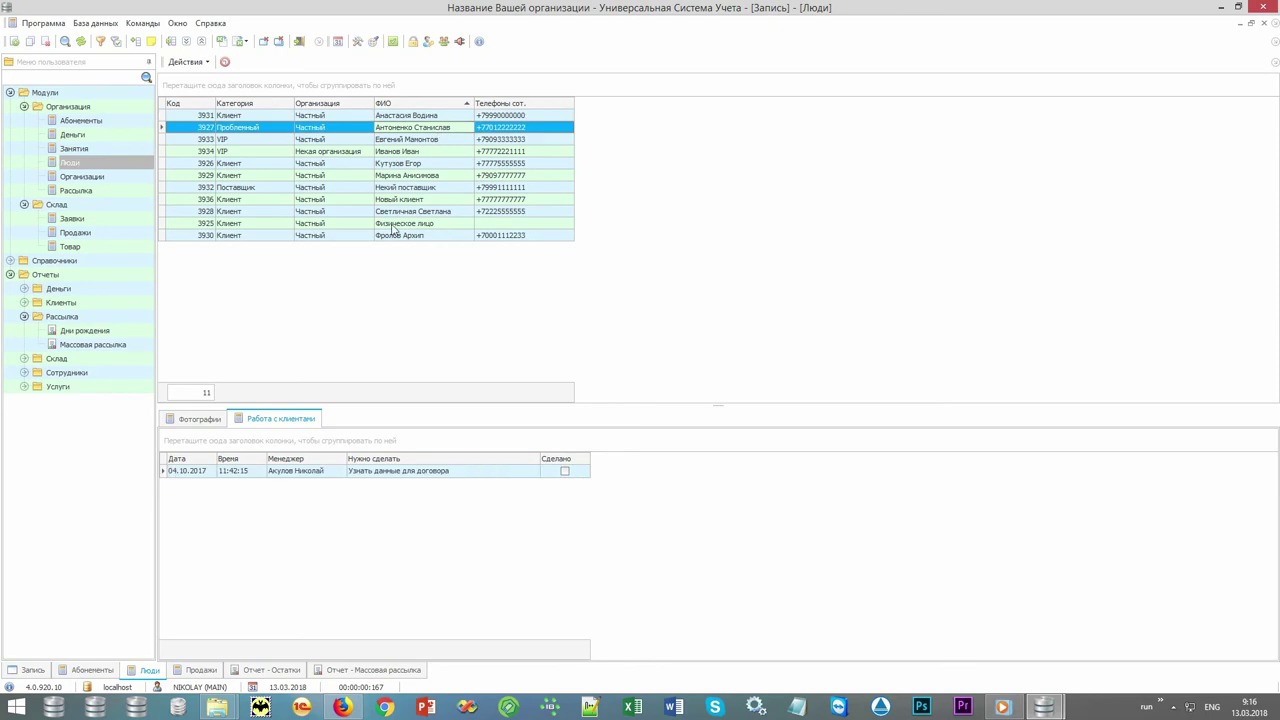
pyautogui.click(90, 375)
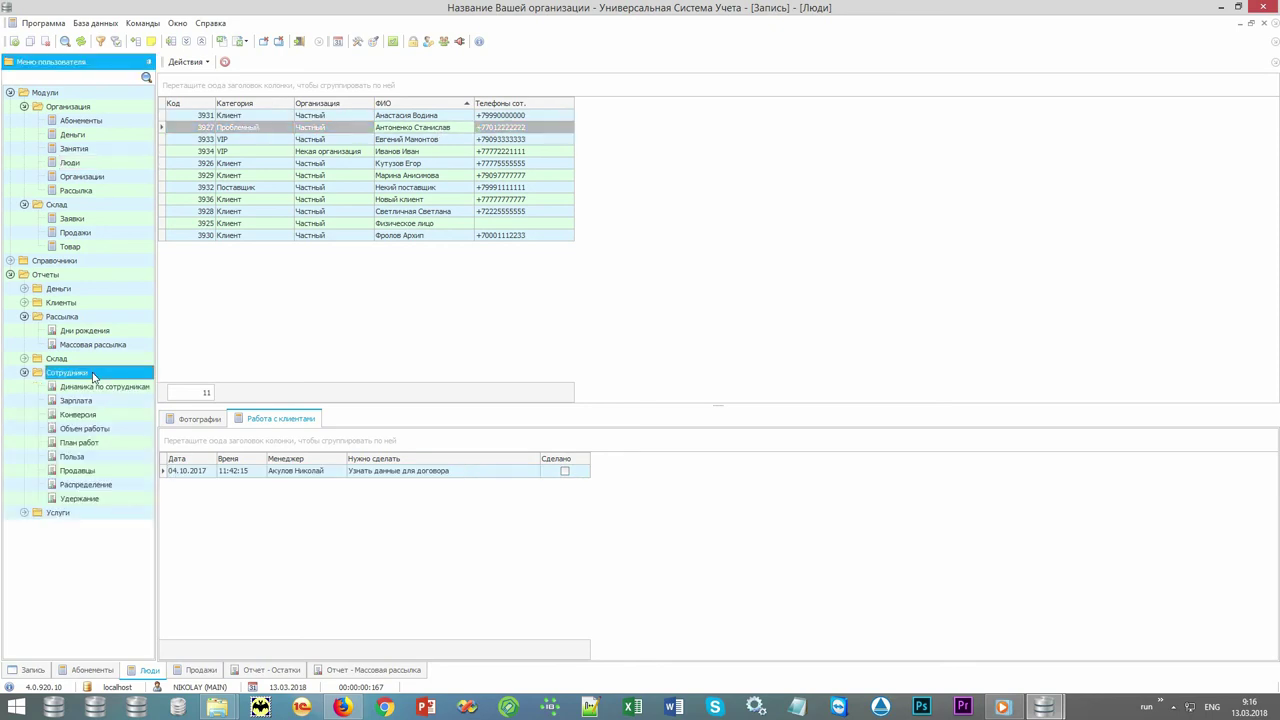
# Build the staff Конверсия report for 01.01.2010–31.12.2018 (2 Запись, 1 Отказ), then bring up План работ parameters.
pyautogui.click(70, 318)
pyautogui.click(92, 388)
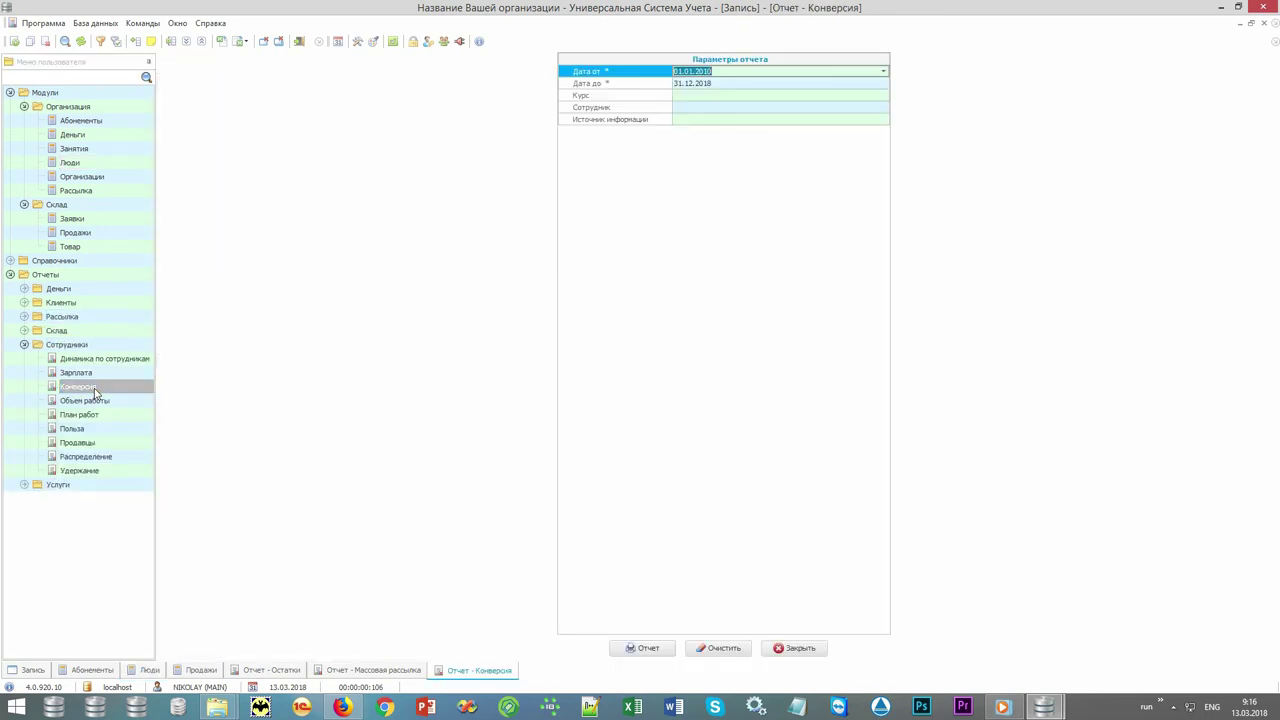
pyautogui.click(633, 650)
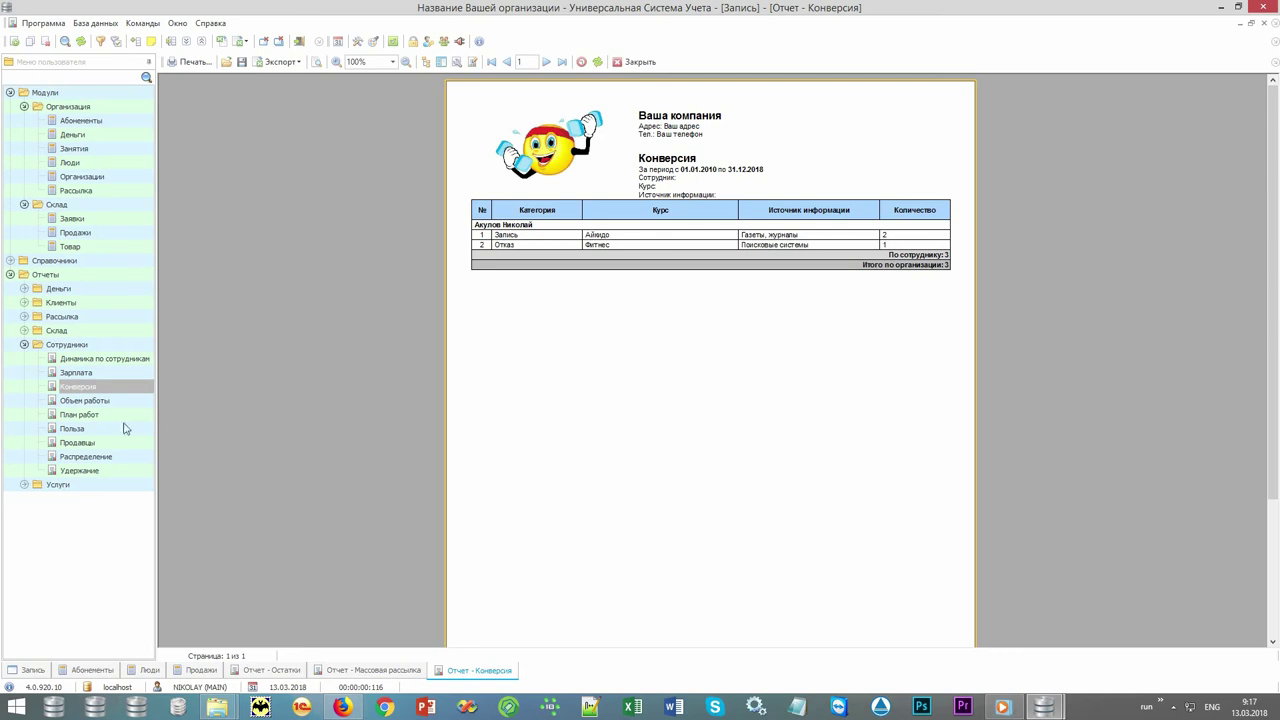
pyautogui.click(88, 415)
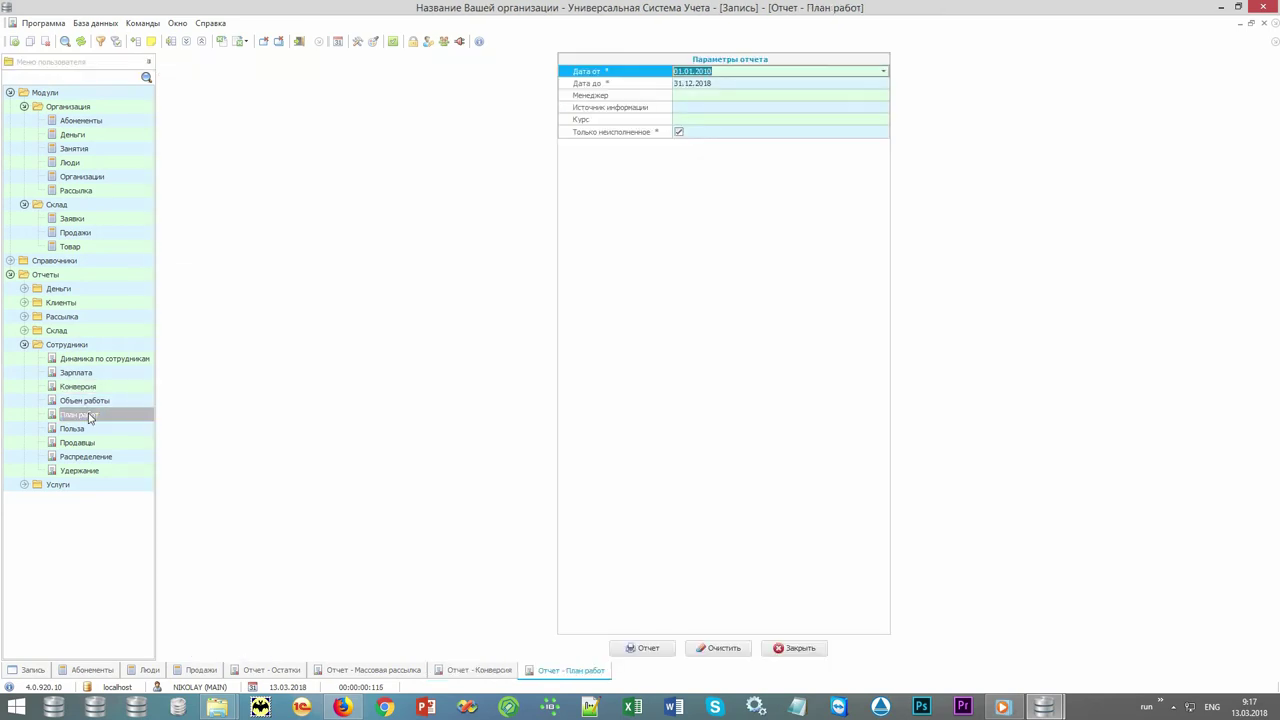
# Build the План работ report for 01.01.2010–31.12.2018, listing five client tasks.
pyautogui.click(634, 650)
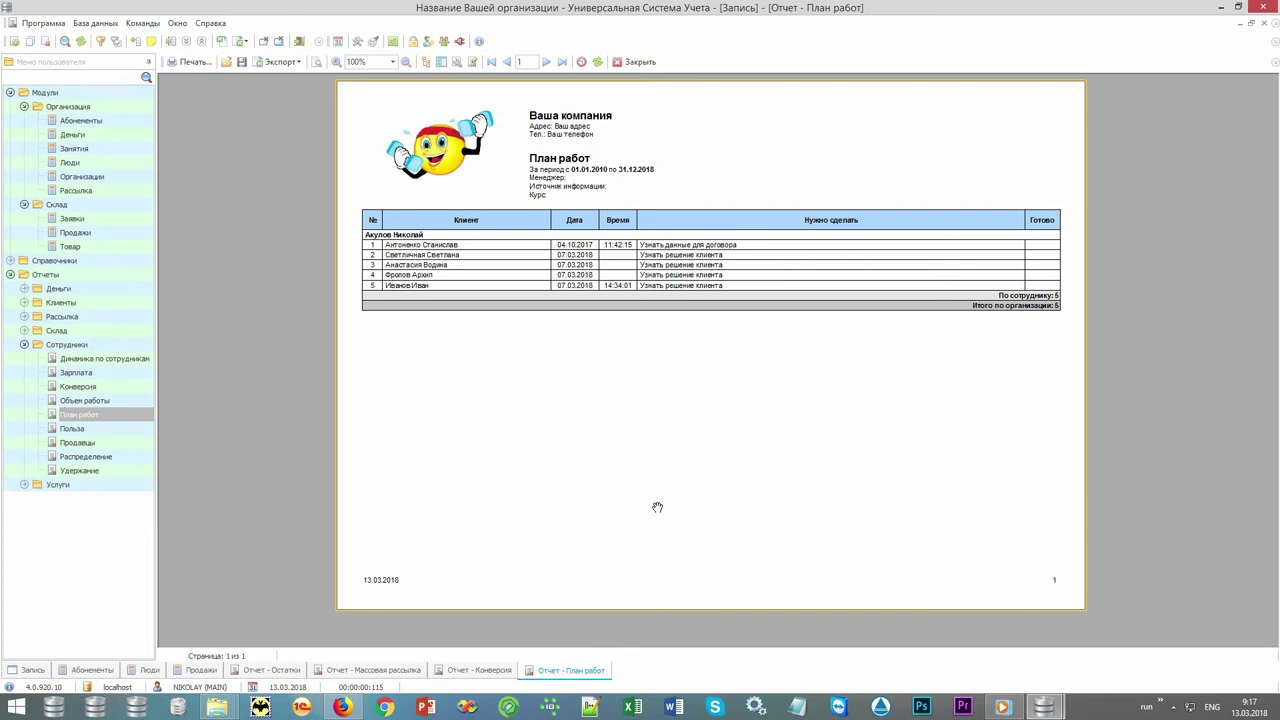